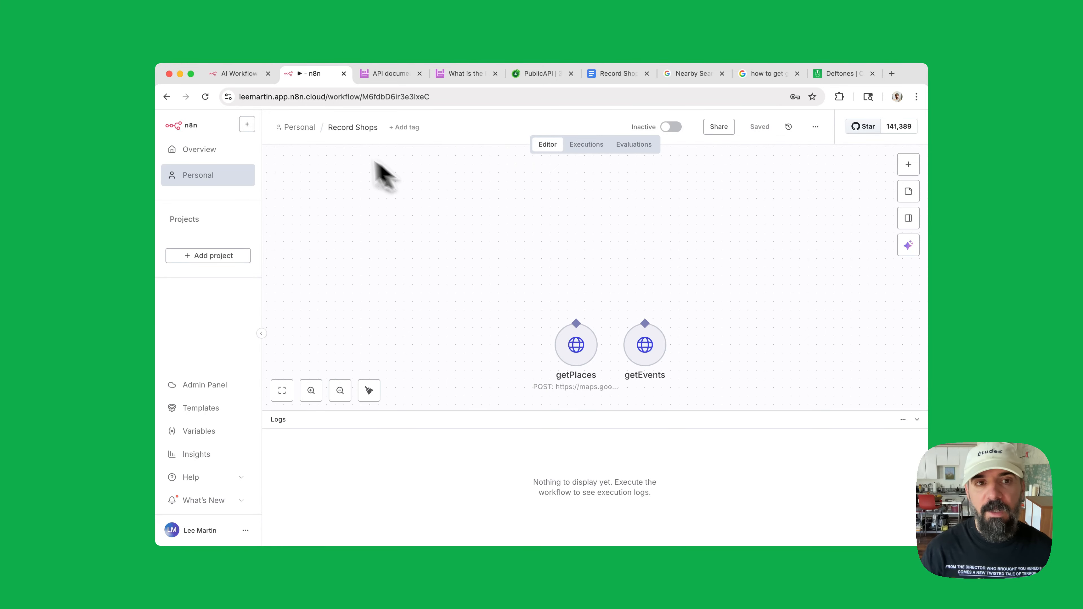
{"action": "left_click", "coordinate": [239, 74]}
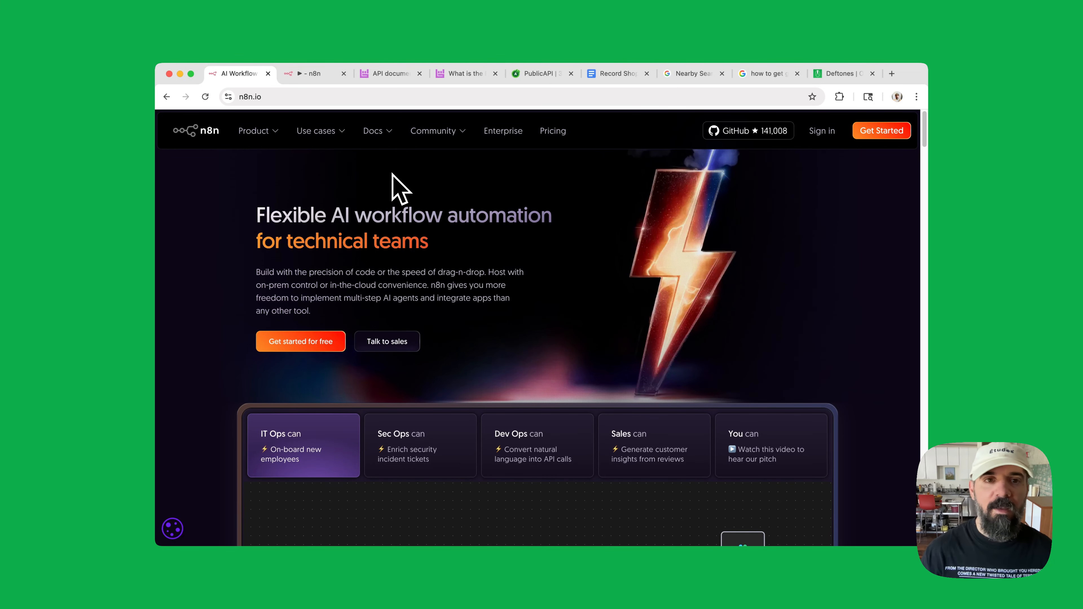
{"action": "left_click", "coordinate": [325, 77]}
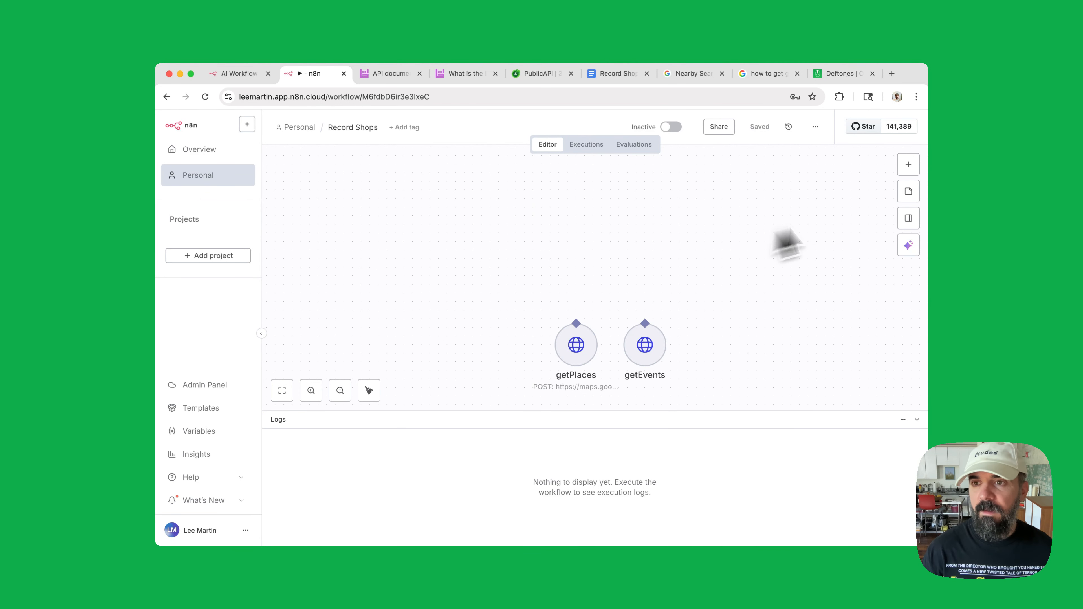
- Add an On chat message trigger to the Record Shops workflow, keeping its default parameters
{"action": "left_click", "coordinate": [909, 169]}
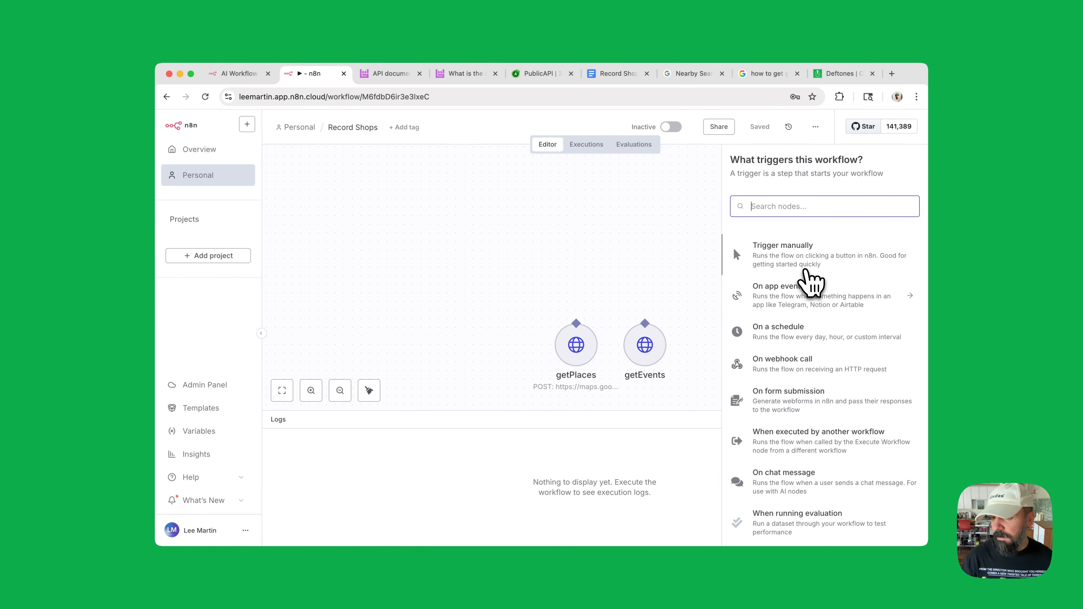
{"action": "left_click", "coordinate": [831, 486]}
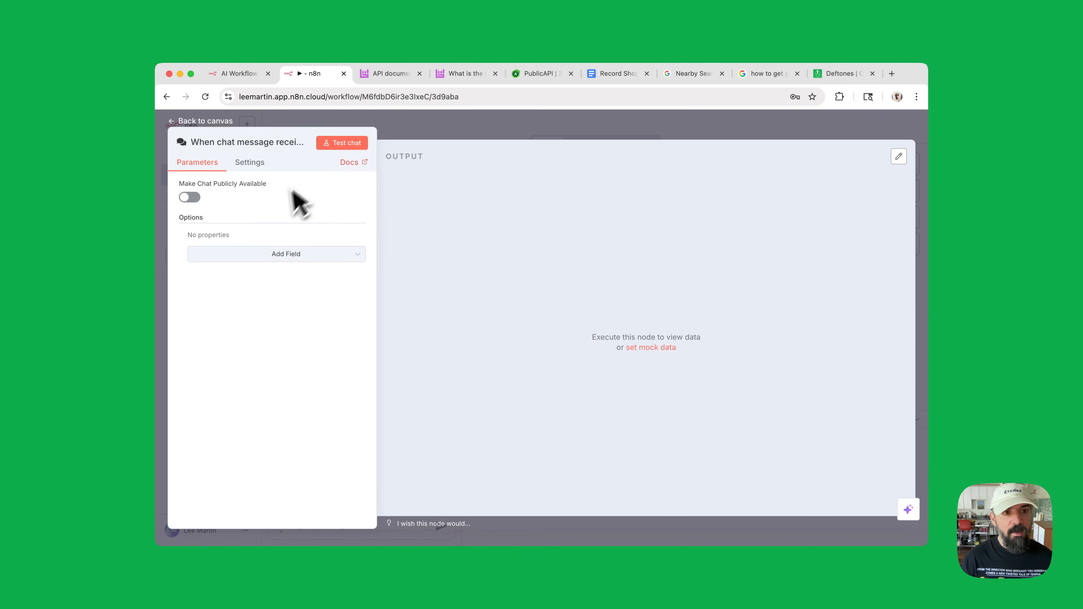
{"action": "left_click", "coordinate": [632, 134]}
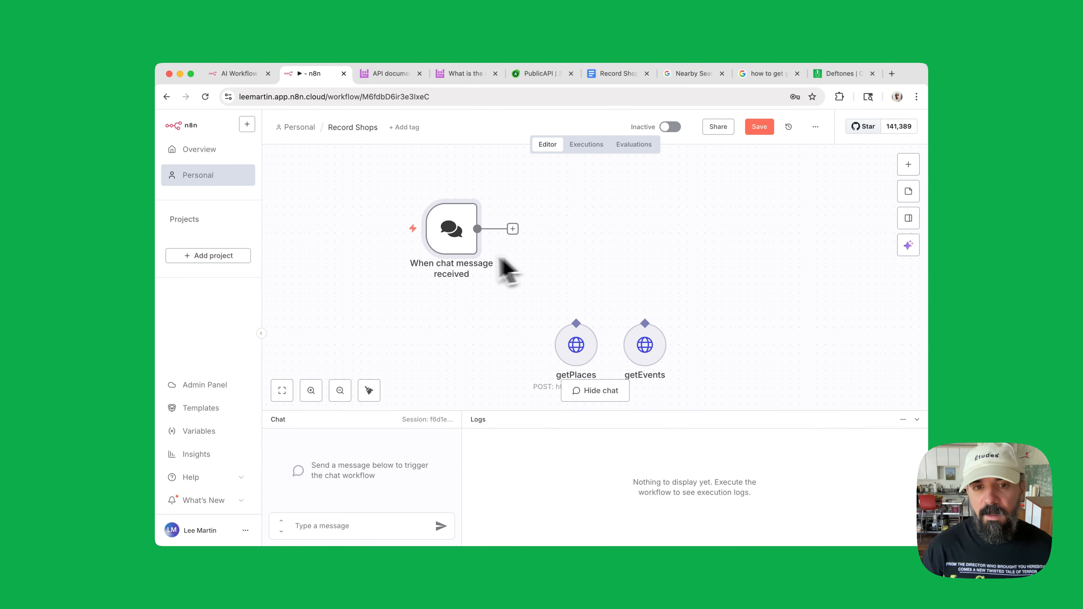
- Add an AI Agent node connected to the output of the chat message trigger, keeping its default parameters
{"action": "mouse_move", "coordinate": [443, 258]}
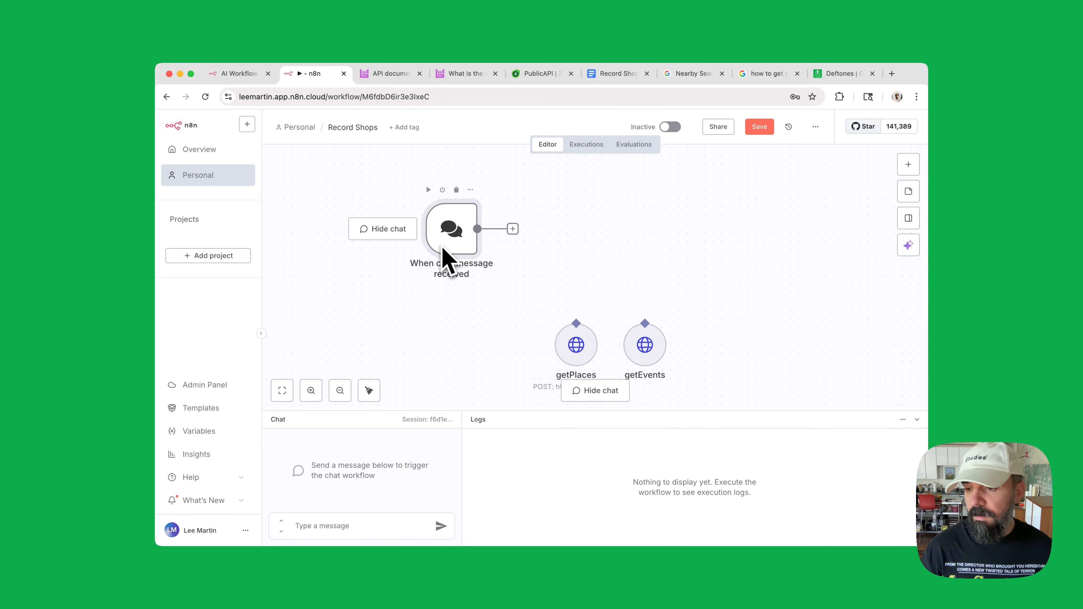
{"action": "left_click", "coordinate": [512, 229]}
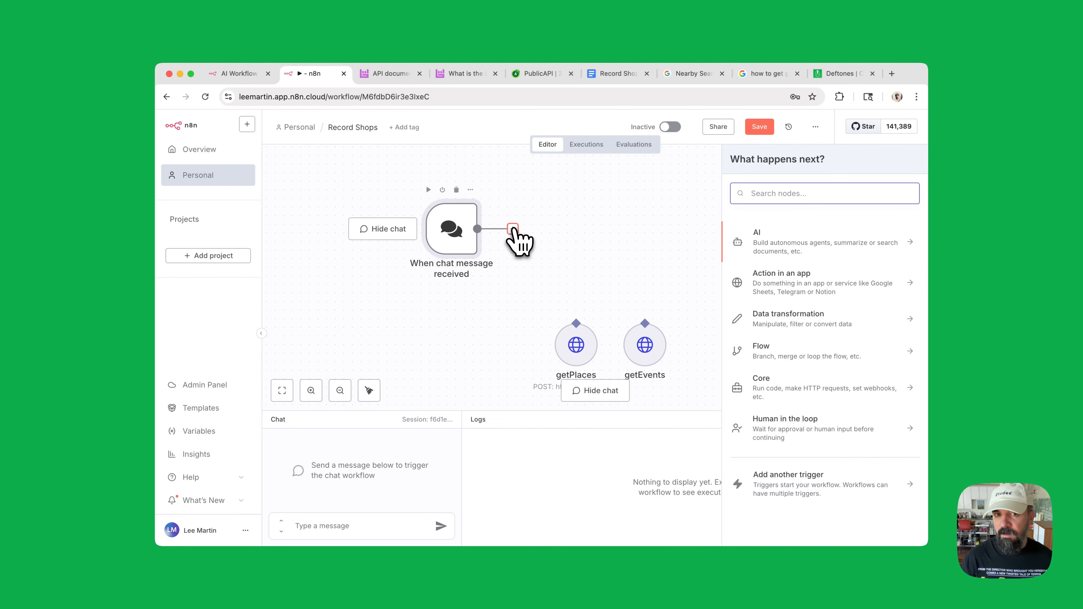
{"action": "left_click", "coordinate": [572, 233]}
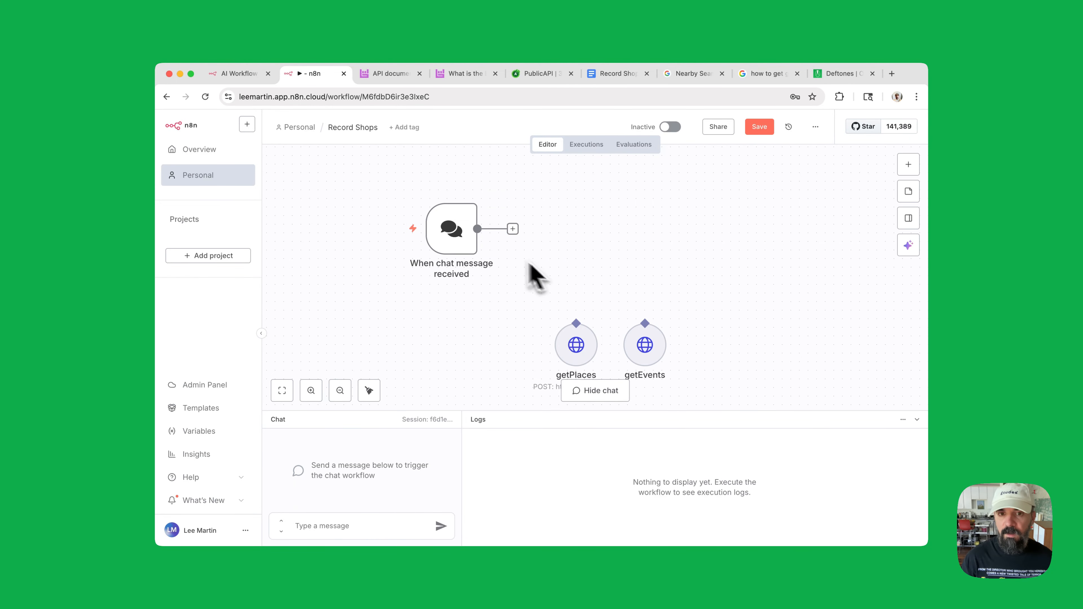
{"action": "left_click", "coordinate": [516, 231]}
{"action": "left_click", "coordinate": [798, 249]}
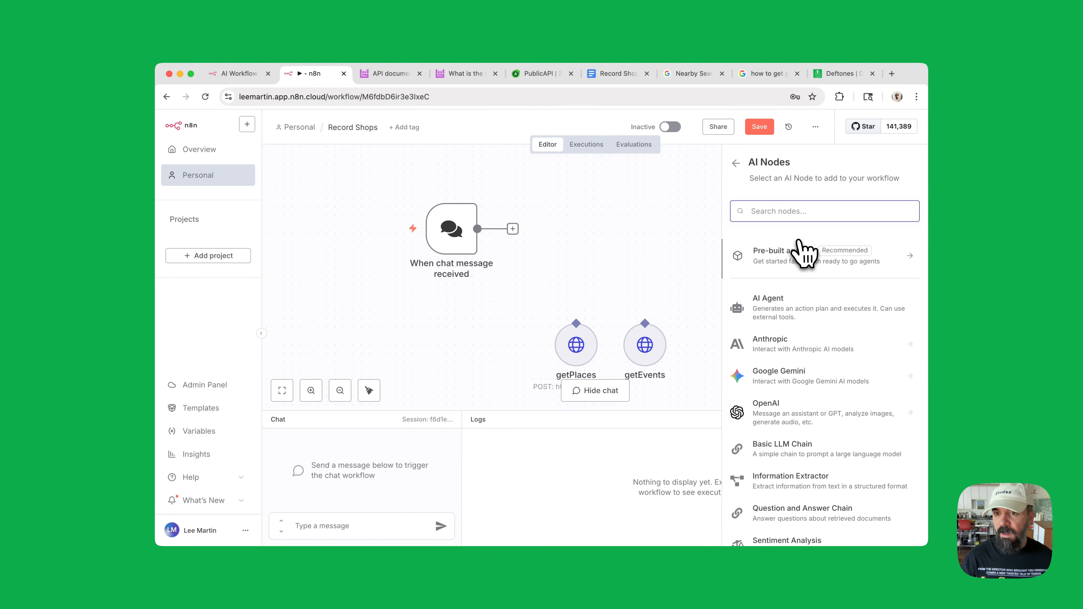
{"action": "left_click", "coordinate": [804, 314]}
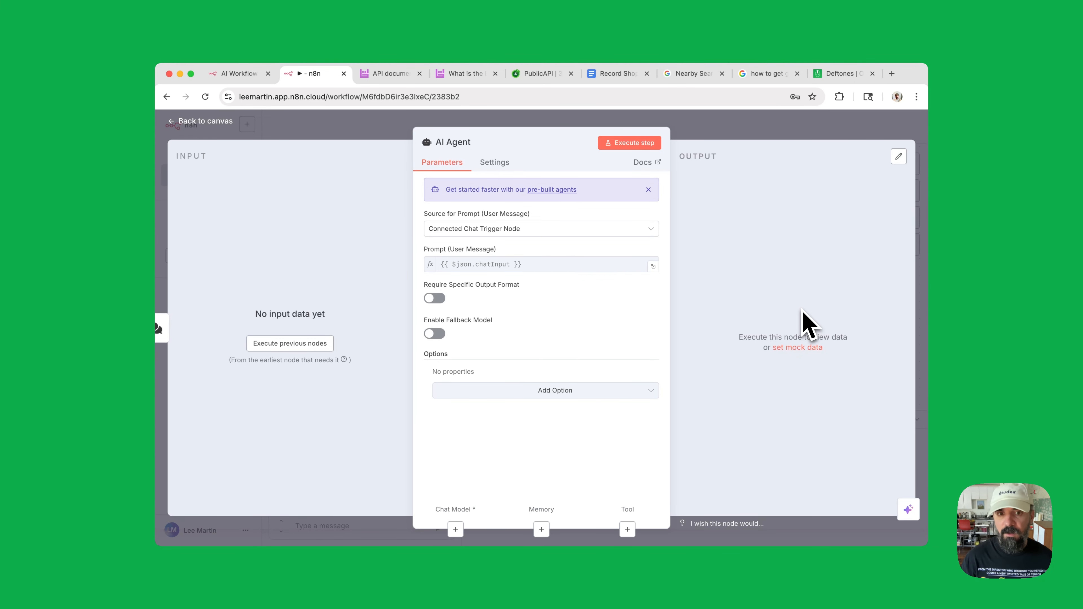
{"action": "left_click", "coordinate": [773, 125]}
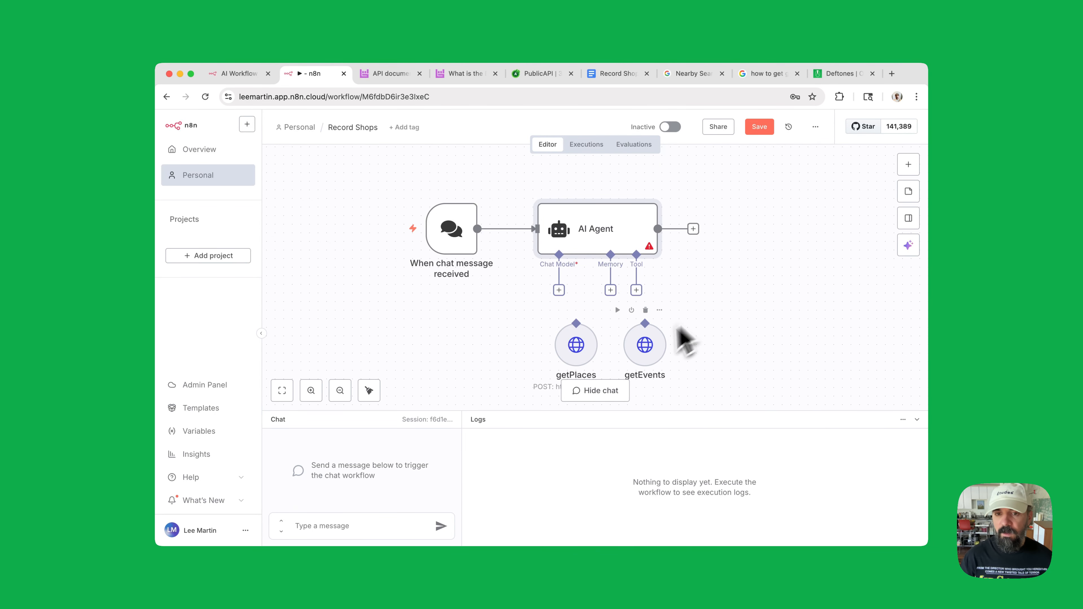
- Move the getPlaces and getEvents nodes clear of the AI Agent's connectors and attach an OpenAI Chat Model using gpt-4.1-mini
{"action": "left_click_drag", "start_coordinate": [639, 345], "coordinate": [742, 354]}
{"action": "left_click_drag", "start_coordinate": [582, 358], "coordinate": [694, 365]}
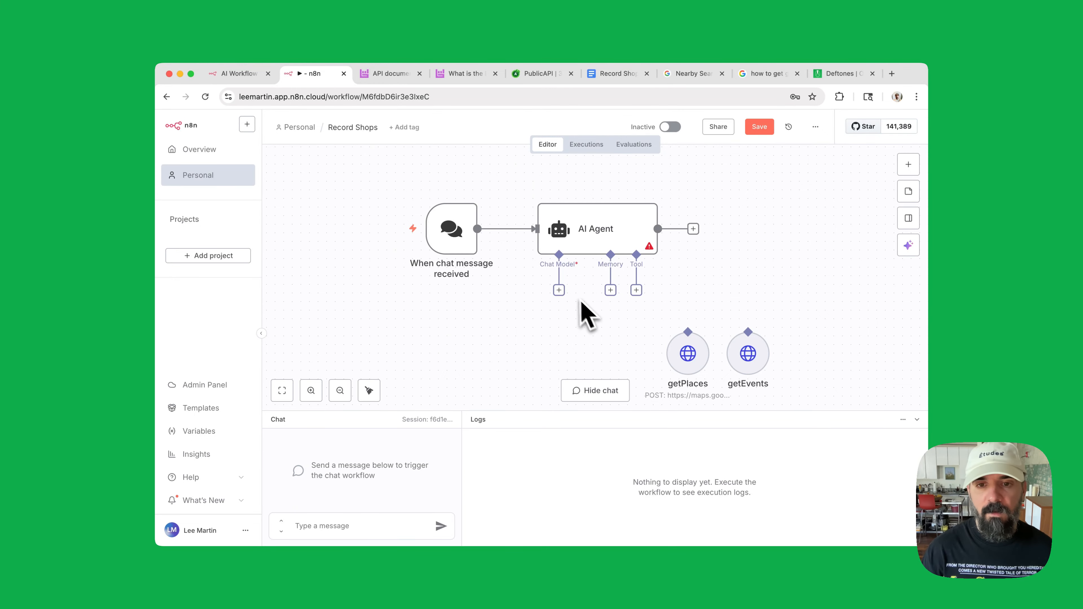
{"action": "left_click", "coordinate": [559, 290]}
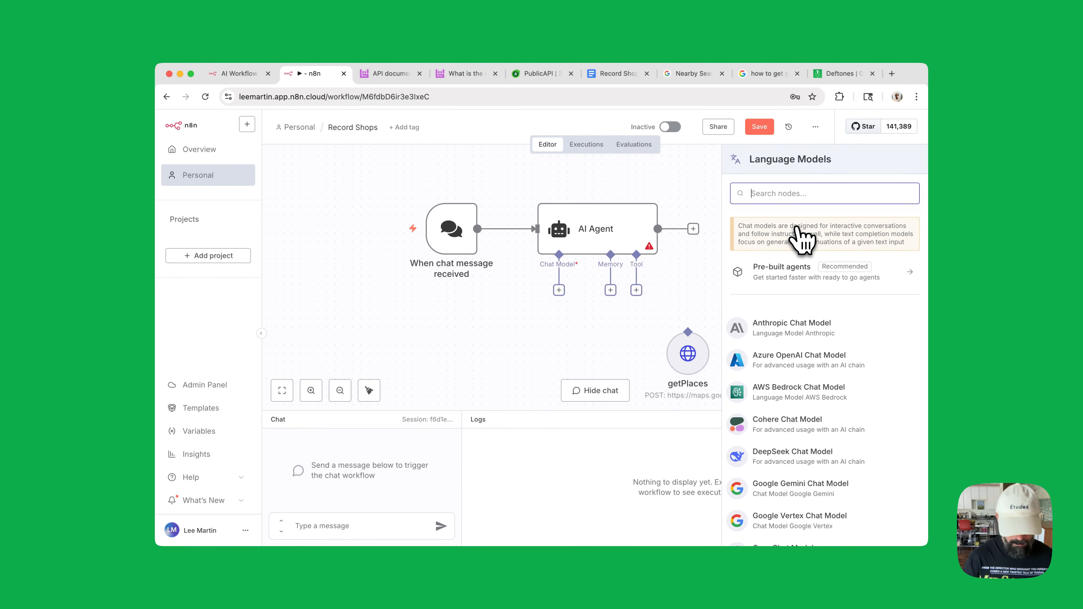
{"action": "scroll", "coordinate": [834, 307], "scroll_direction": "down", "scroll_amount": 6}
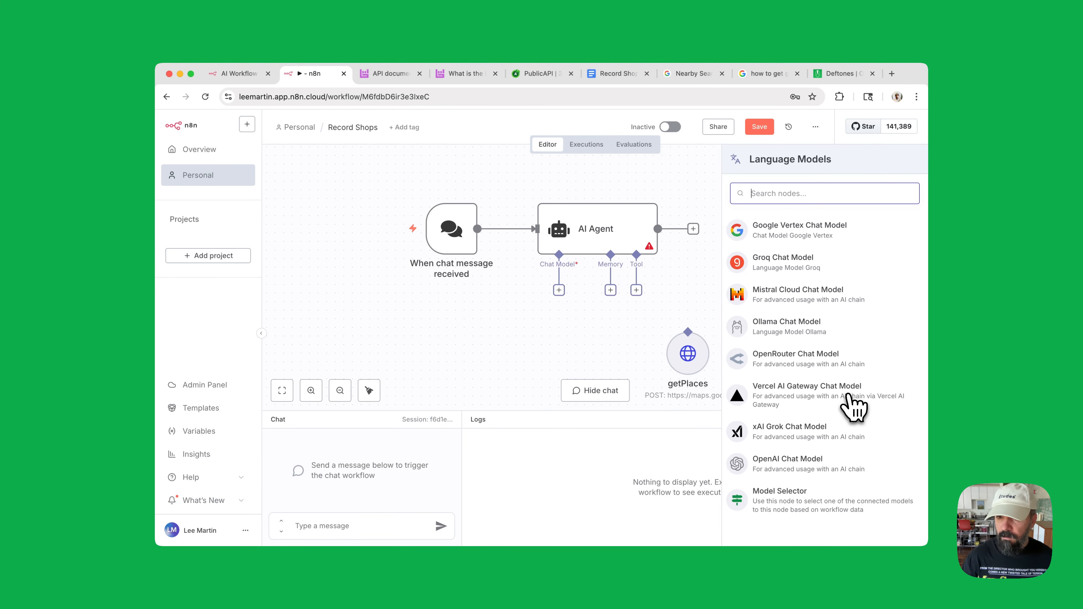
{"action": "left_click", "coordinate": [812, 469]}
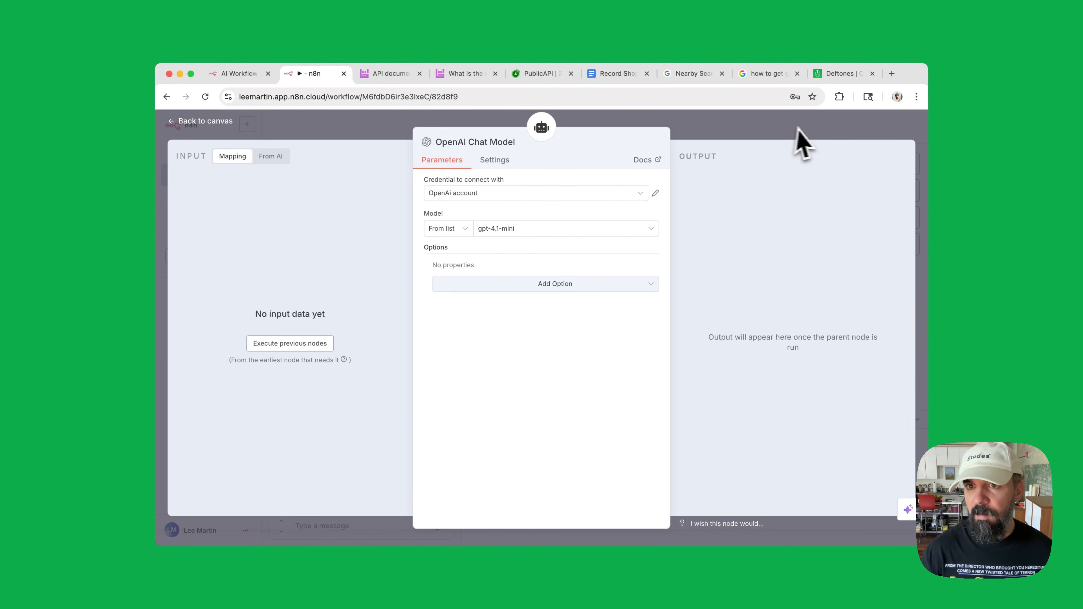
{"action": "left_click", "coordinate": [815, 139]}
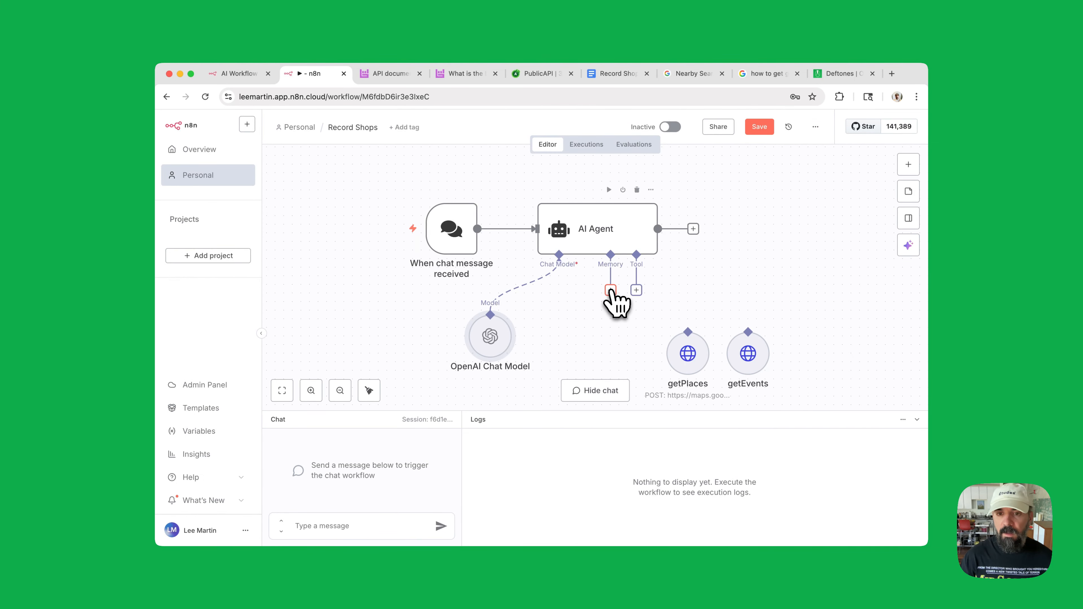
- Attach a Simple Memory node to the AI Agent and check its session and context window settings
{"action": "left_click", "coordinate": [610, 290]}
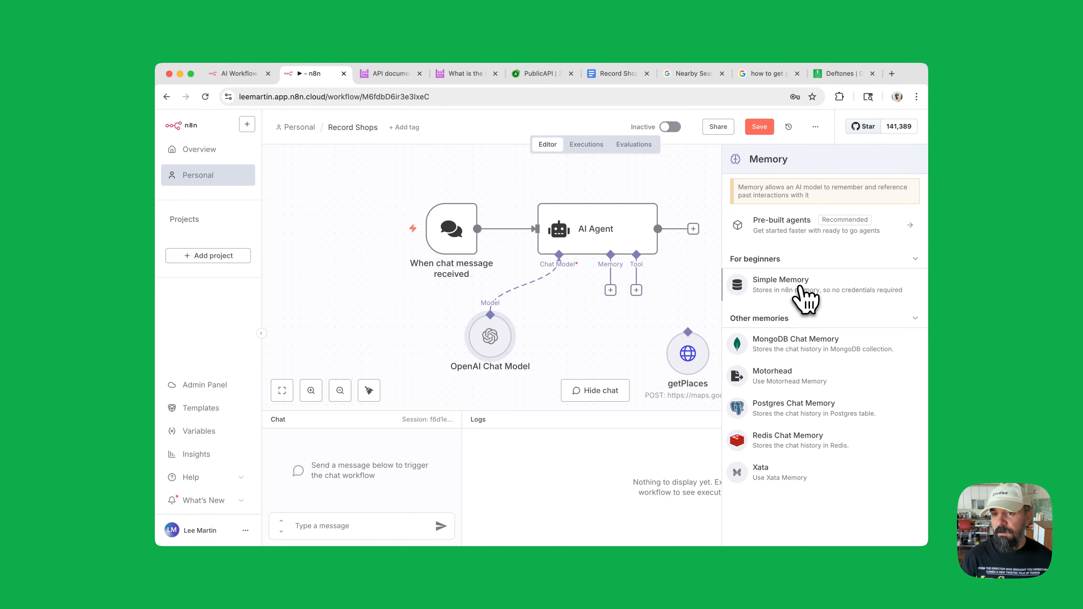
{"action": "left_click", "coordinate": [802, 290]}
{"action": "left_click", "coordinate": [787, 138]}
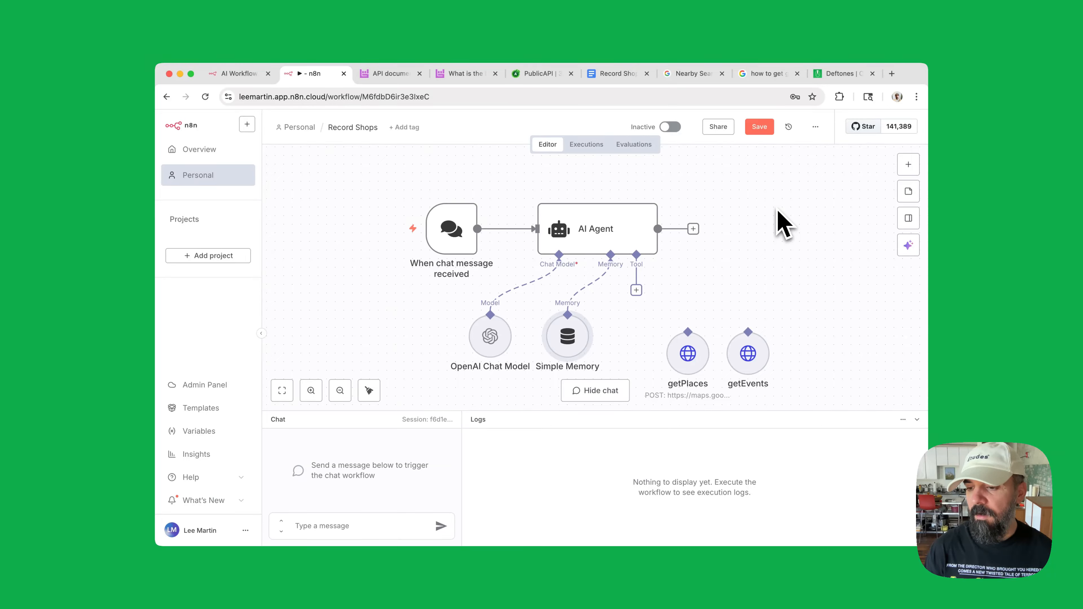
{"action": "double_click", "coordinate": [573, 339]}
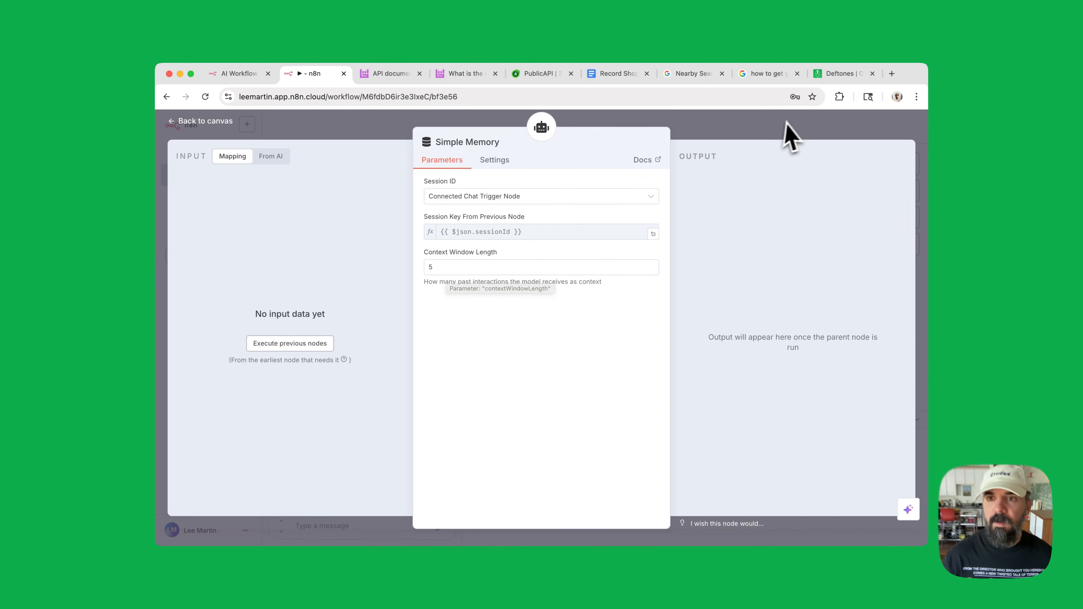
{"action": "left_click", "coordinate": [786, 133]}
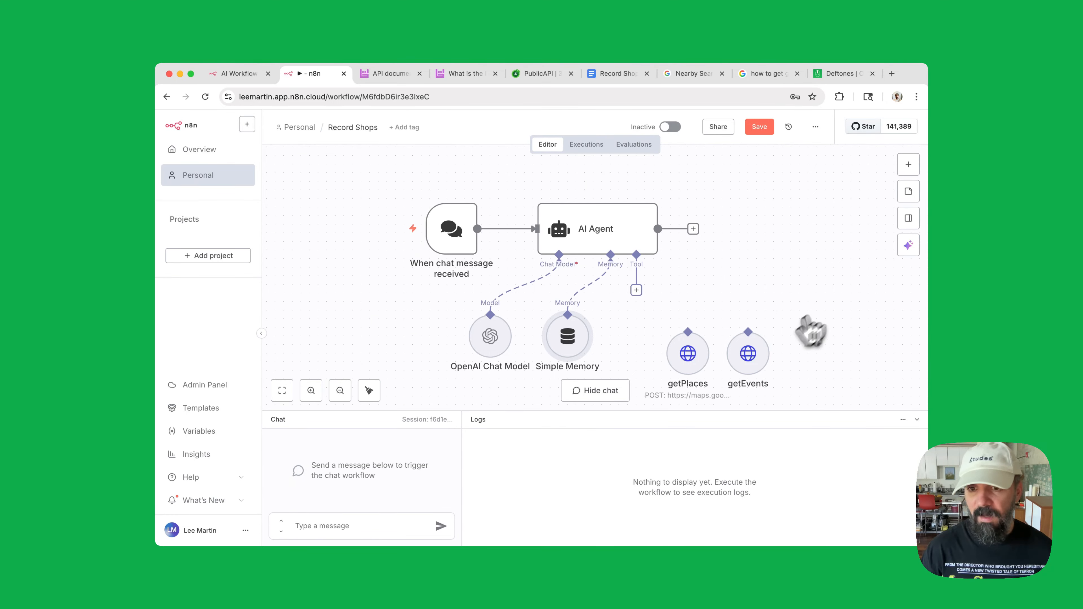
- Line up getEvents and getPlaces beside Simple Memory and connect getEvents to the AI Agent's Tool connector
{"action": "left_click_drag", "start_coordinate": [749, 356], "coordinate": [772, 348]}
{"action": "left_click_drag", "start_coordinate": [654, 345], "coordinate": [643, 331]}
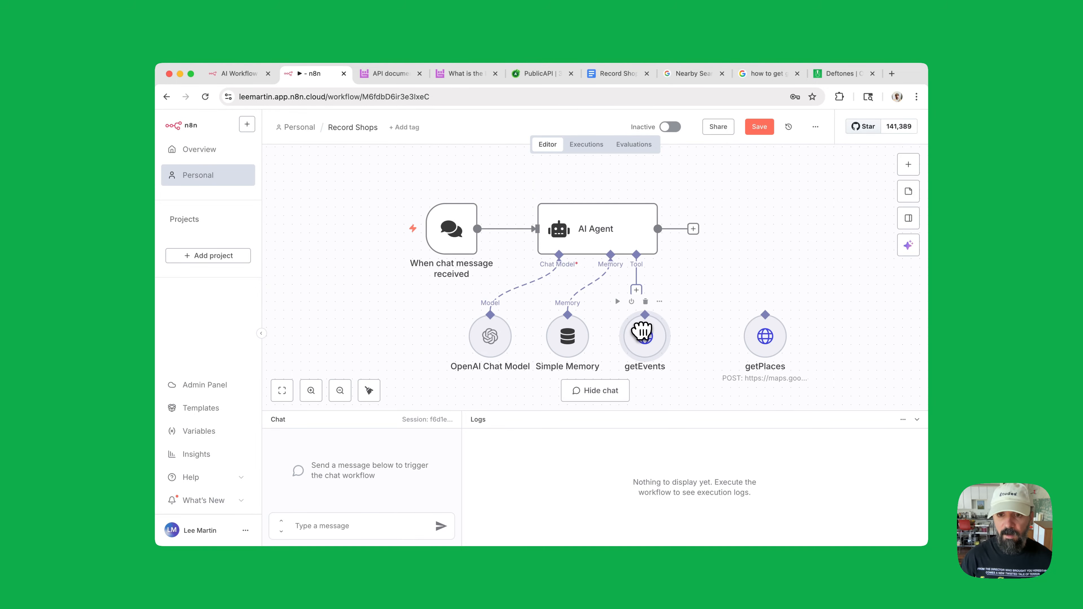
{"action": "left_click_drag", "start_coordinate": [636, 255], "coordinate": [650, 314]}
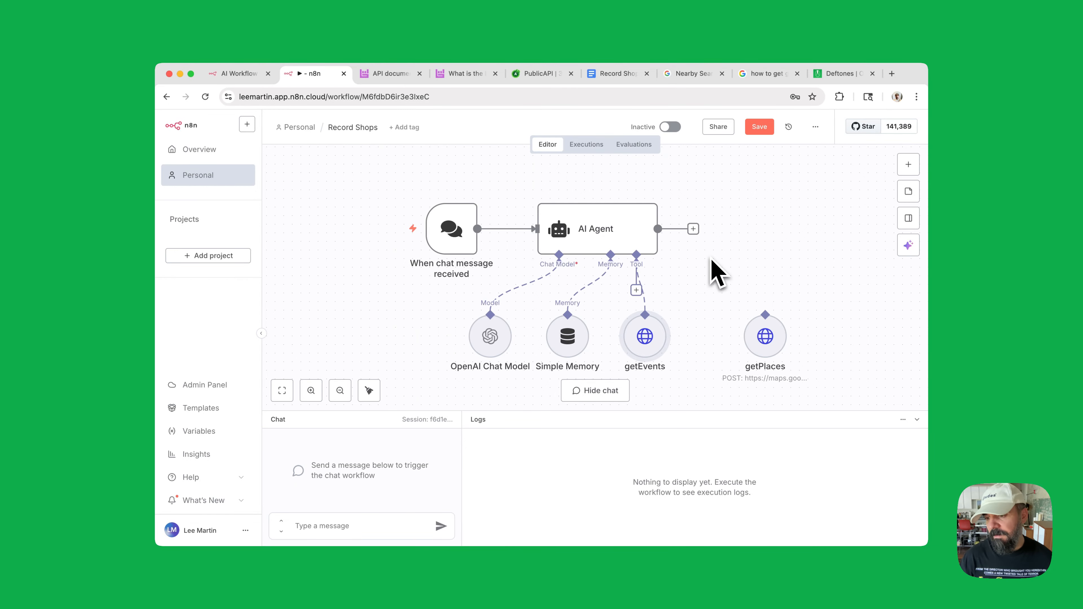
- Examine the Bandsintown API documentation and its Swagger reference for the artist events endpoint and its parameters
{"action": "left_click", "coordinate": [389, 73]}
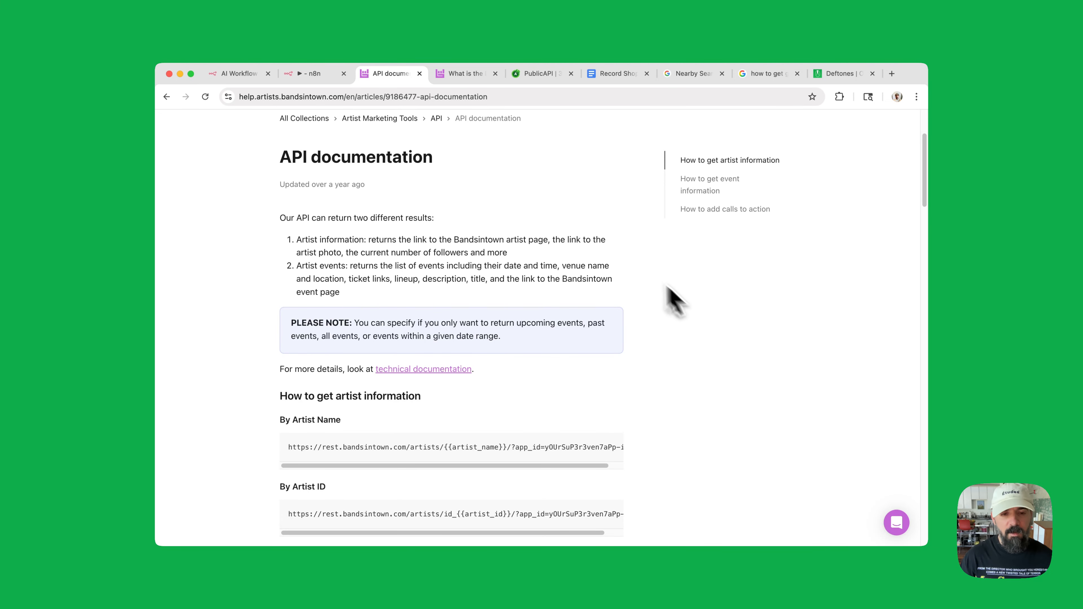
{"action": "scroll", "coordinate": [711, 326], "scroll_direction": "down", "scroll_amount": 10}
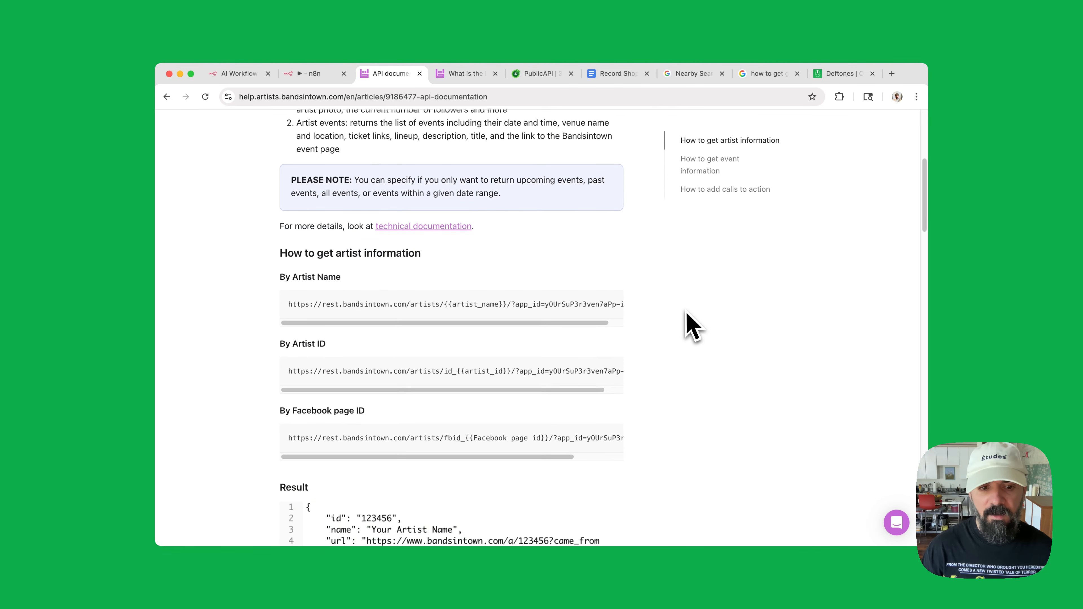
{"action": "scroll", "coordinate": [692, 326], "scroll_direction": "down", "scroll_amount": 2}
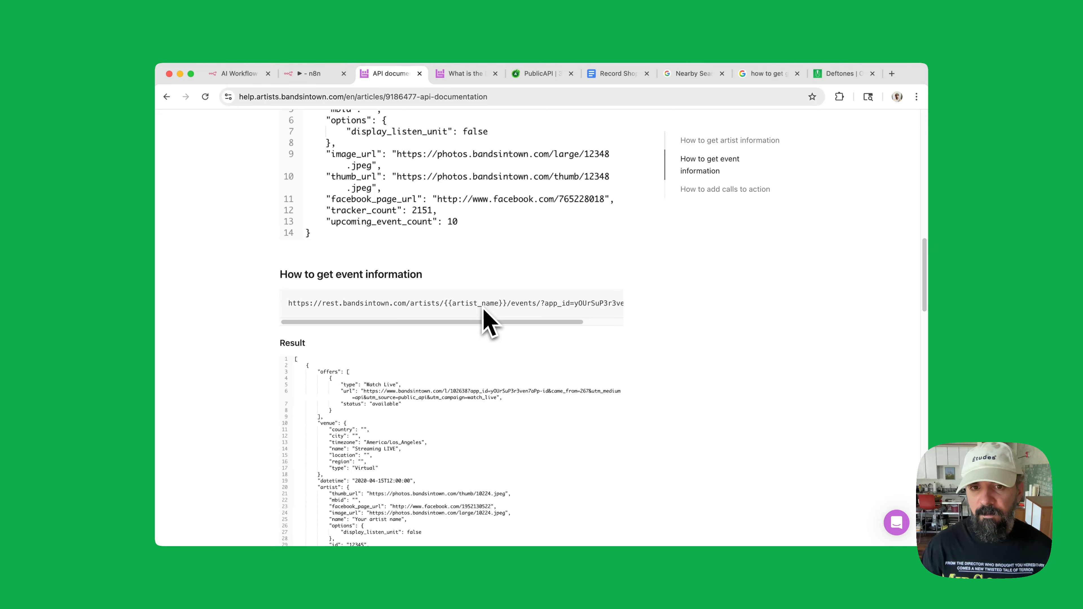
{"action": "scroll", "coordinate": [490, 307], "scroll_direction": "right", "scroll_amount": 3}
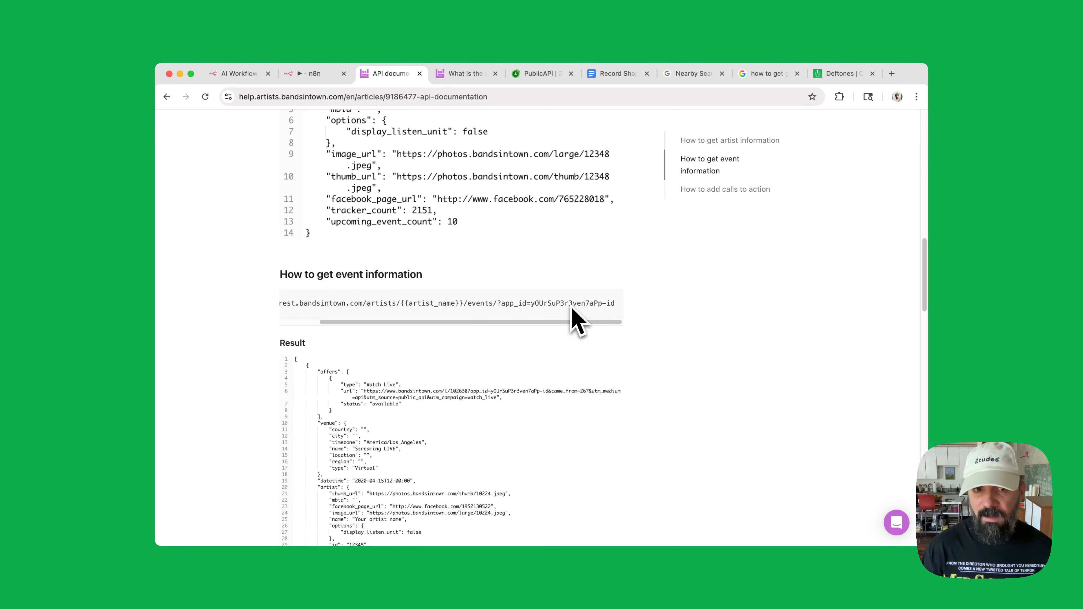
{"action": "scroll", "coordinate": [576, 319], "scroll_direction": "left", "scroll_amount": 3}
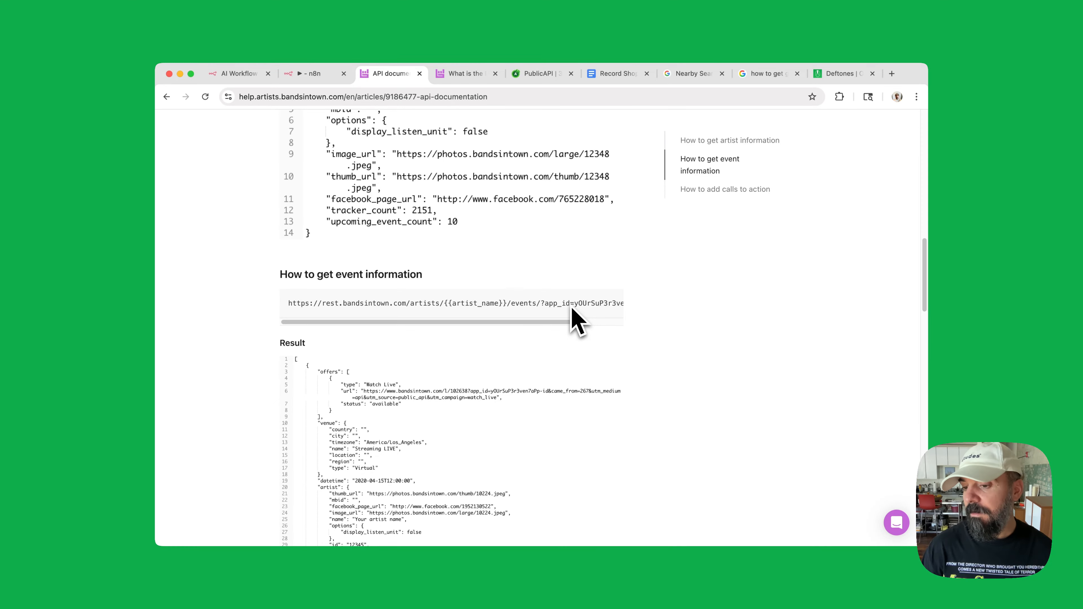
{"action": "left_click", "coordinate": [547, 81]}
{"action": "scroll", "coordinate": [435, 398], "scroll_direction": "down", "scroll_amount": 10}
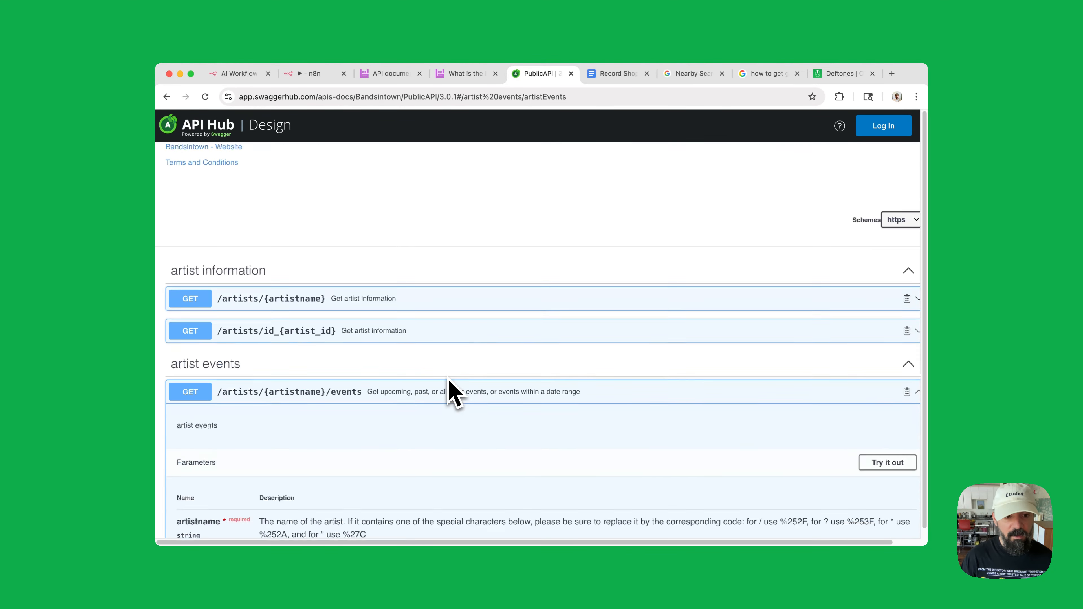
{"action": "scroll", "coordinate": [406, 328], "scroll_direction": "down", "scroll_amount": 3}
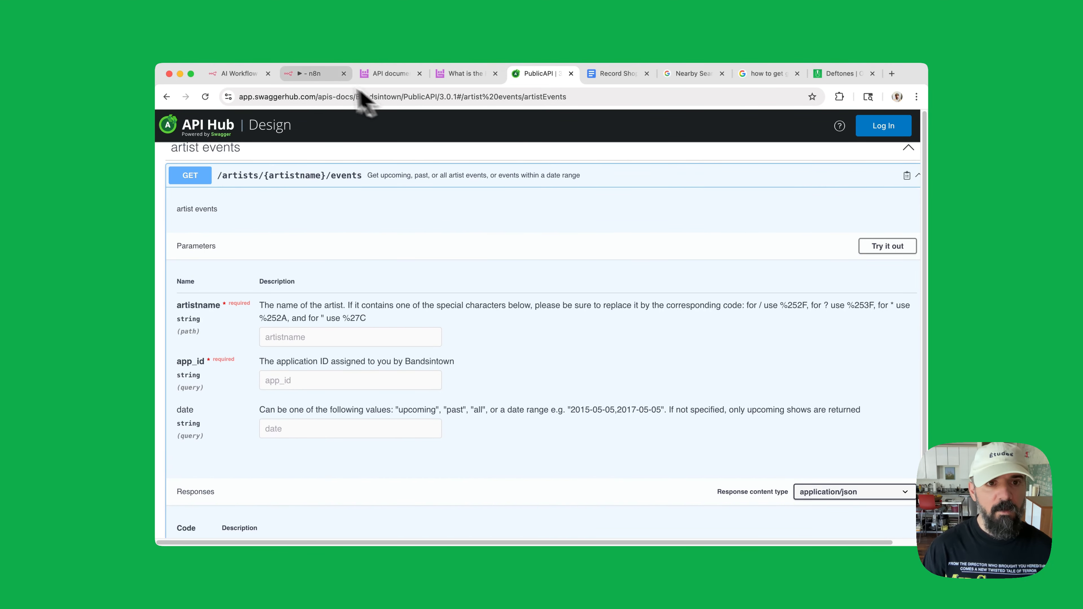
- Review the getEvents node's request settings and BandsInTown API credential, and open the Bandsintown article on getting an API key
{"action": "left_click", "coordinate": [322, 75]}
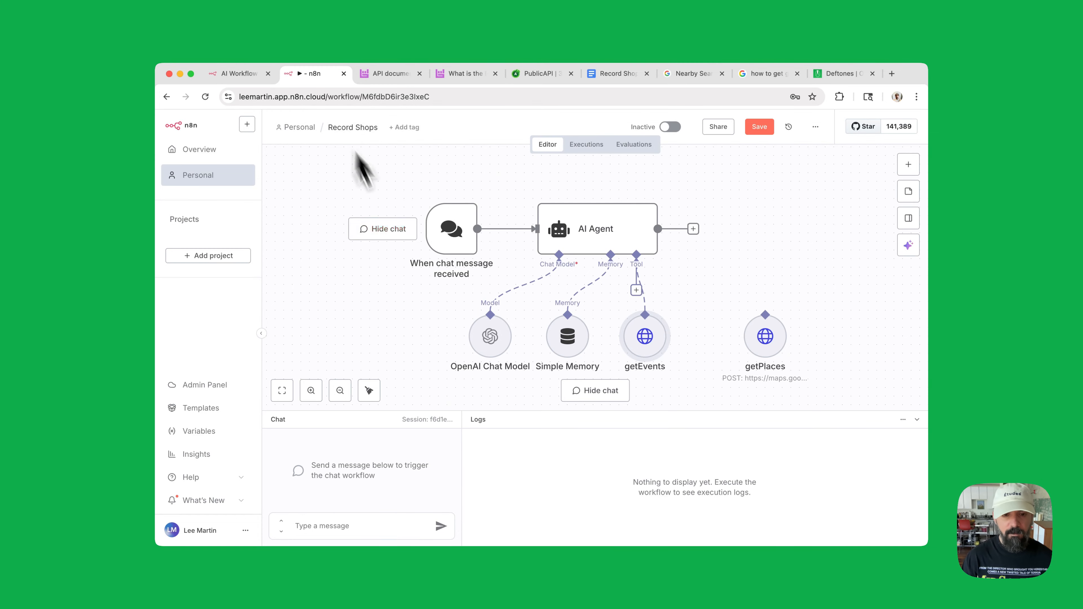
{"action": "double_click", "coordinate": [645, 339]}
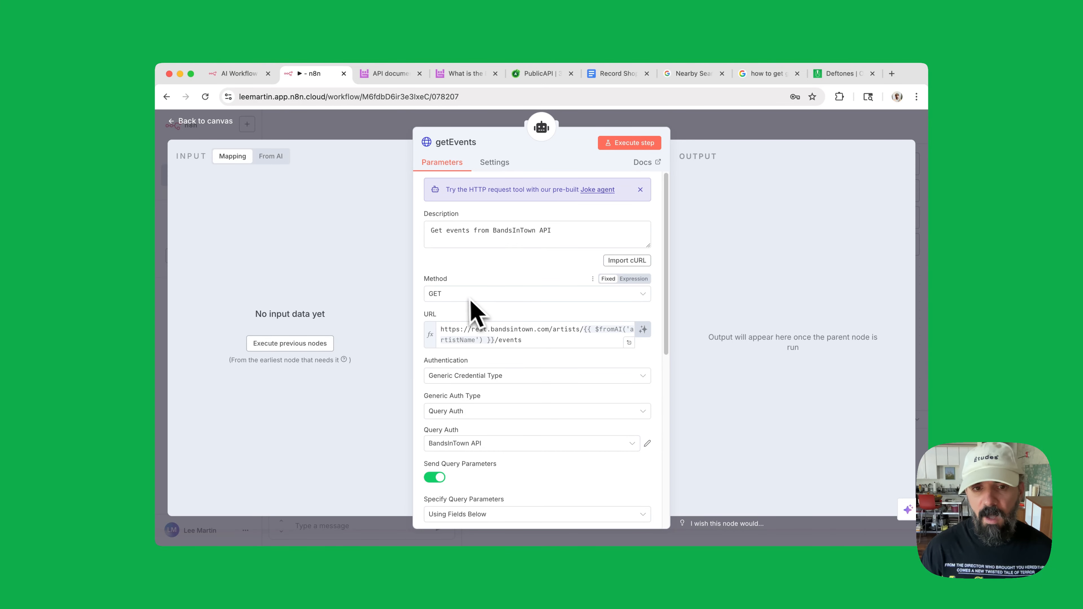
{"action": "scroll", "coordinate": [449, 307], "scroll_direction": "down", "scroll_amount": 1}
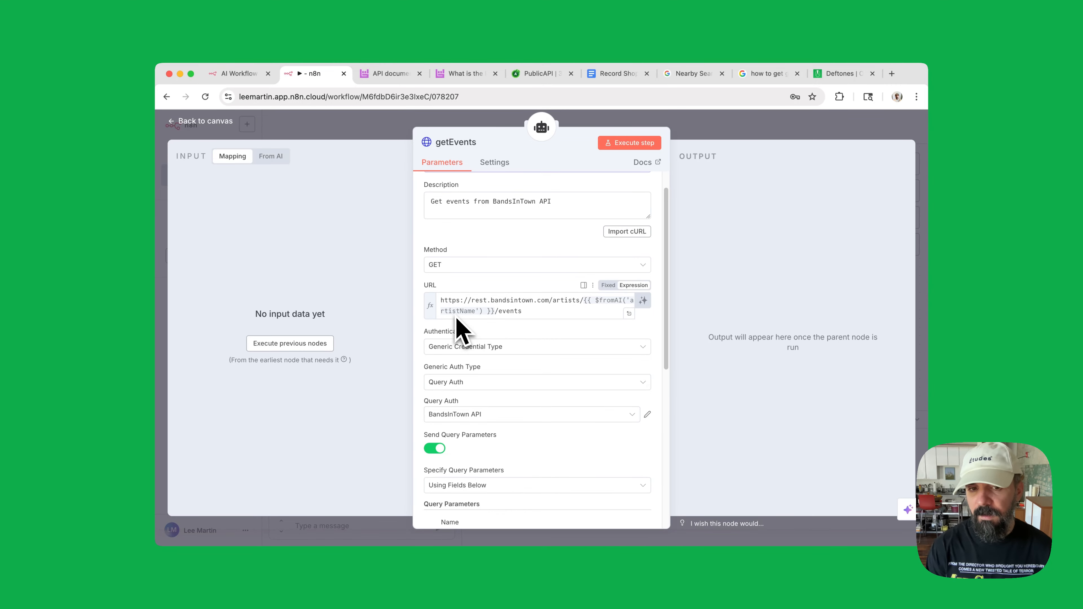
{"action": "scroll", "coordinate": [459, 330], "scroll_direction": "down", "scroll_amount": 1}
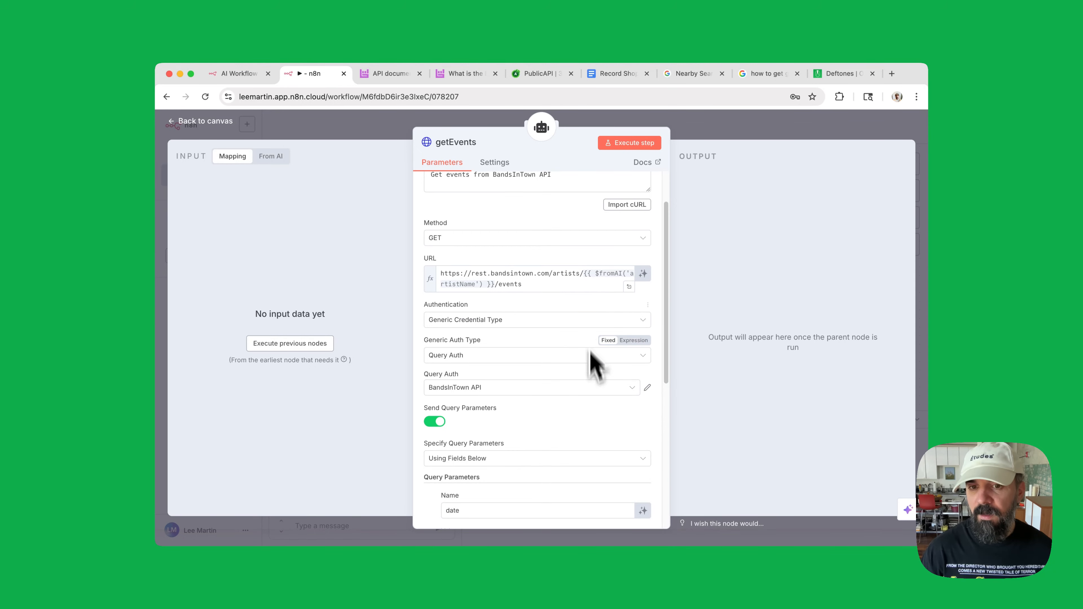
{"action": "left_click", "coordinate": [647, 387]}
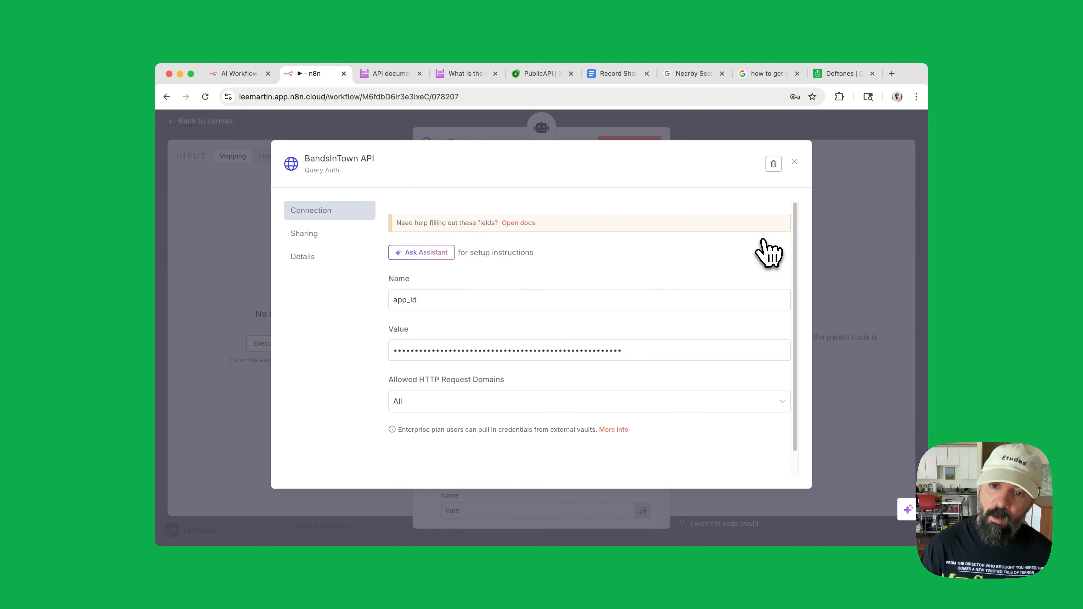
{"action": "left_click", "coordinate": [464, 74]}
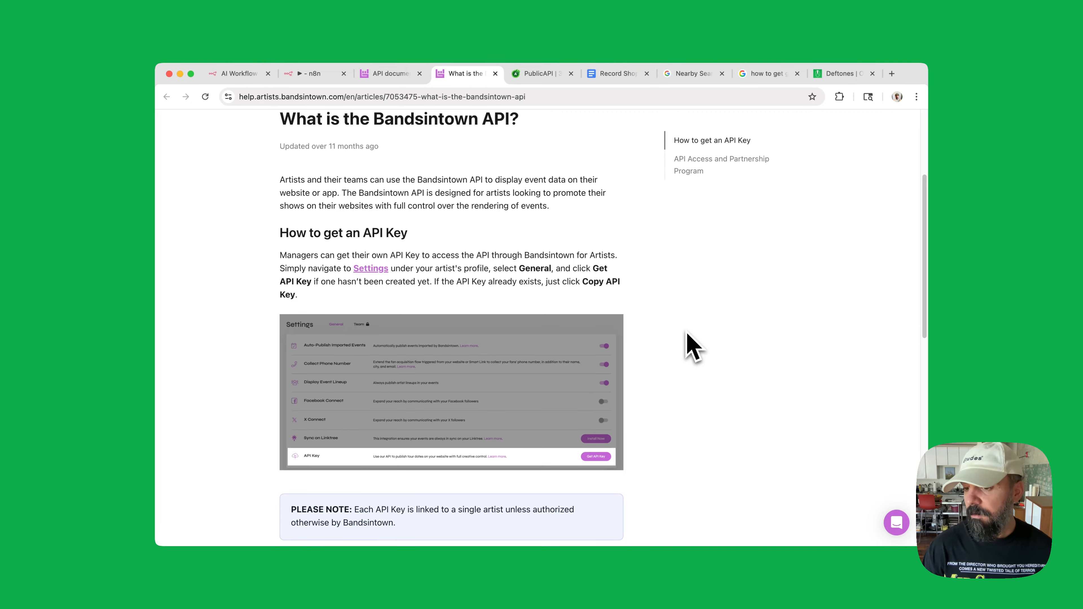
- Return to the n8n workflow, close the BandsInTown API credential and review the getEvents node's URL, authentication and query parameters
{"action": "left_click", "coordinate": [314, 74]}
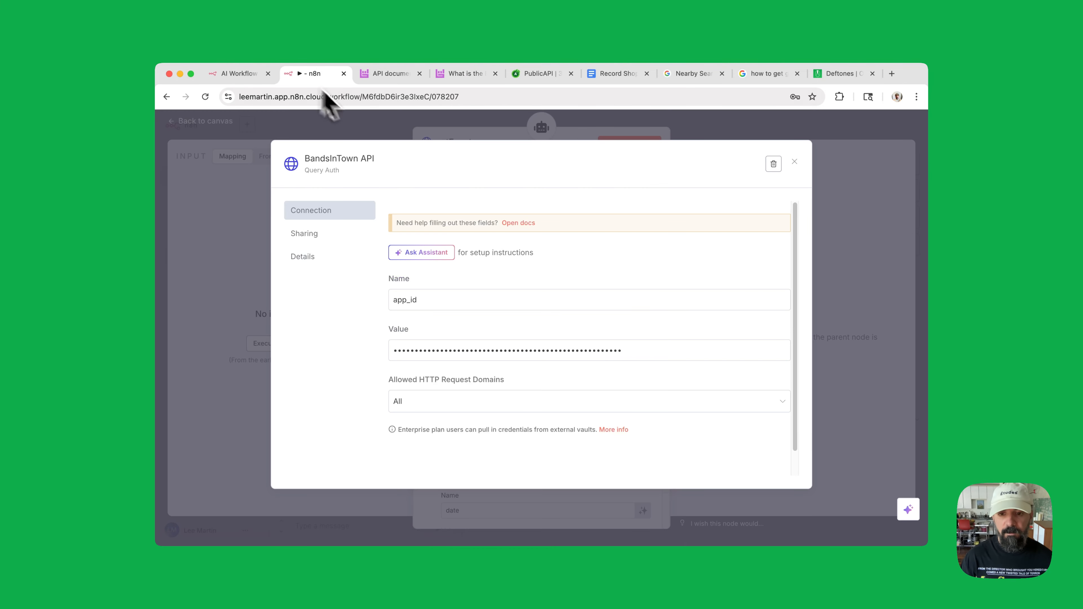
{"action": "left_click", "coordinate": [831, 297]}
{"action": "scroll", "coordinate": [580, 363], "scroll_direction": "down", "scroll_amount": 8}
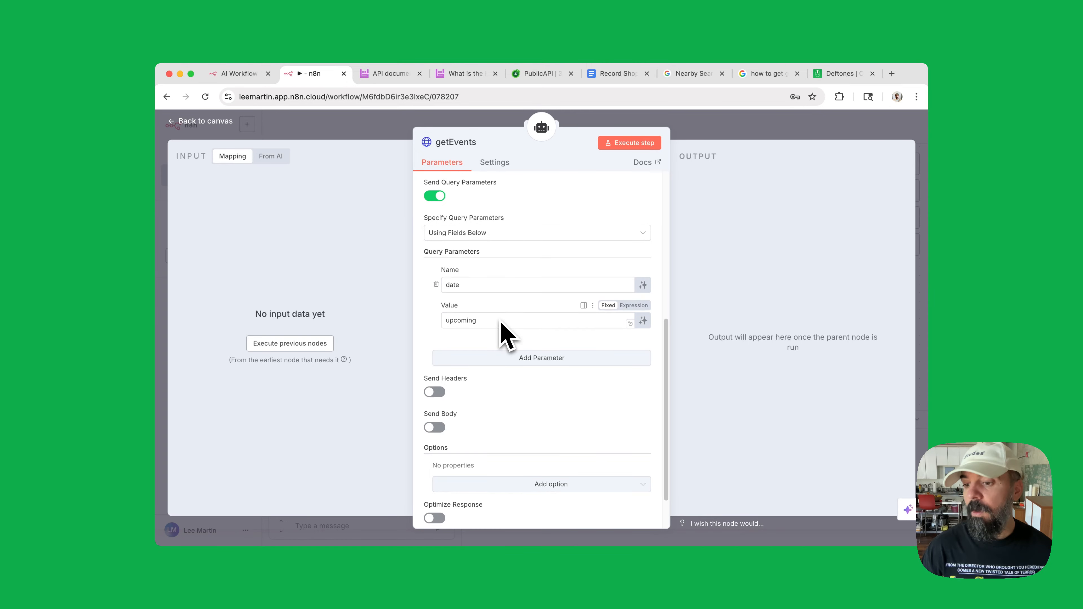
{"action": "scroll", "coordinate": [504, 334], "scroll_direction": "down", "scroll_amount": 2}
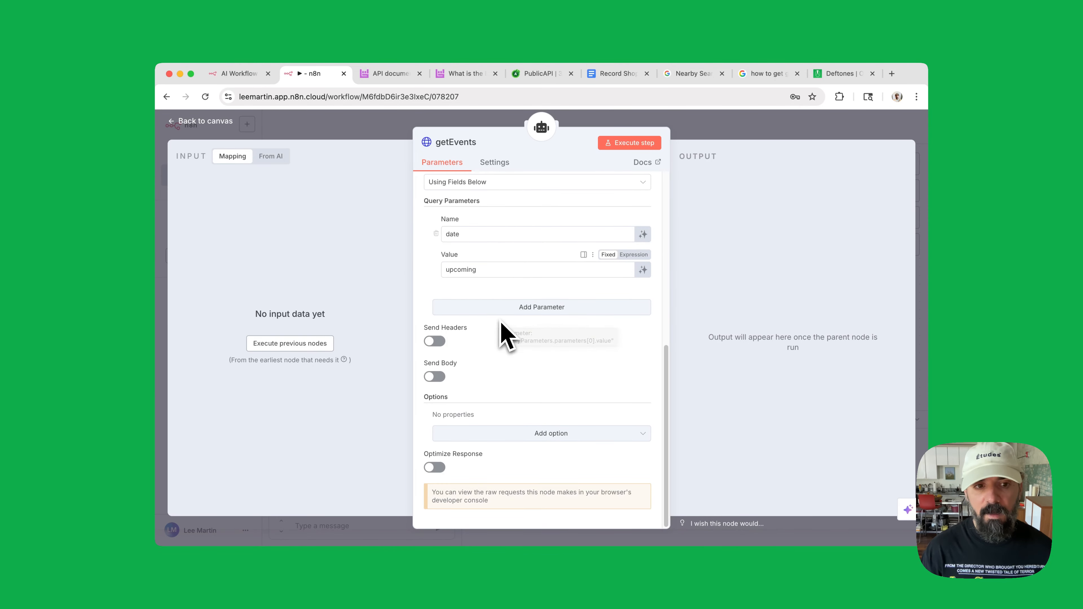
{"action": "scroll", "coordinate": [503, 331], "scroll_direction": "up", "scroll_amount": 5}
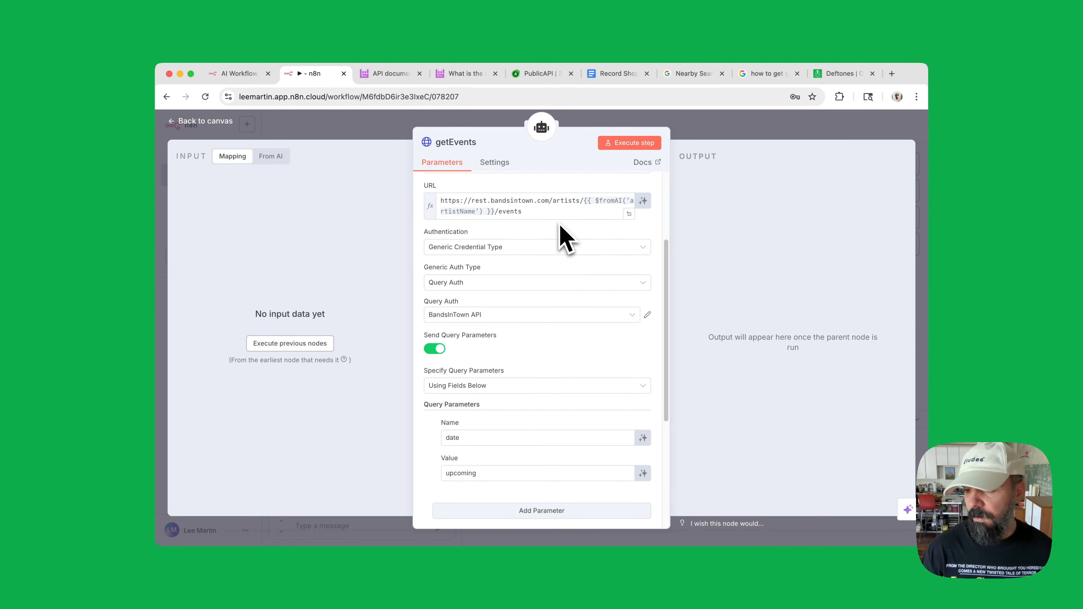
{"action": "left_click", "coordinate": [747, 130]}
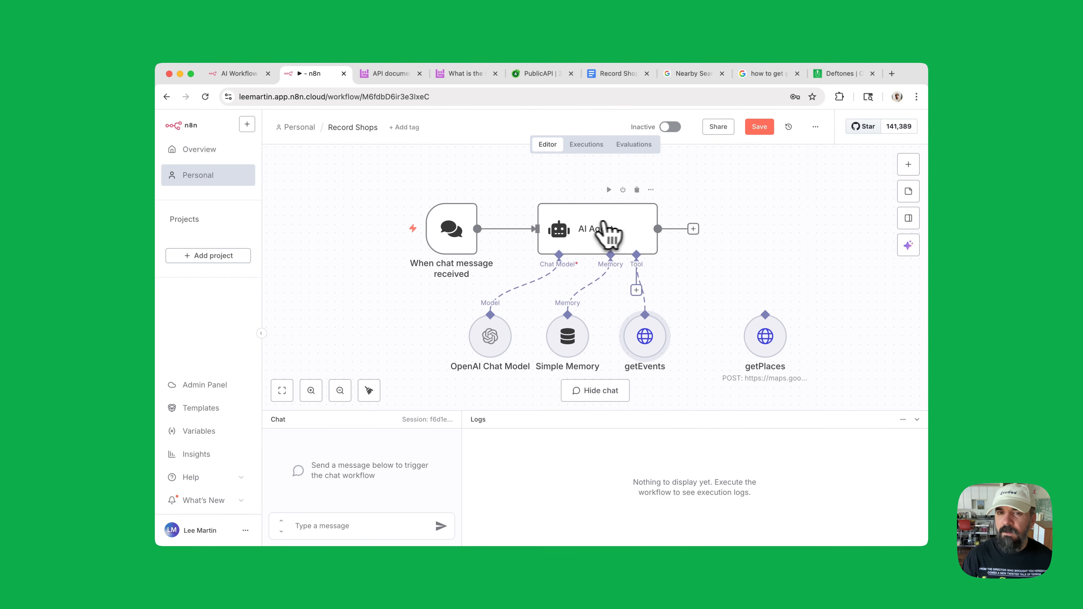
- Check the AI Agent's parameters and test the workflow by sending the chat message "Deftones events"
{"action": "double_click", "coordinate": [616, 224]}
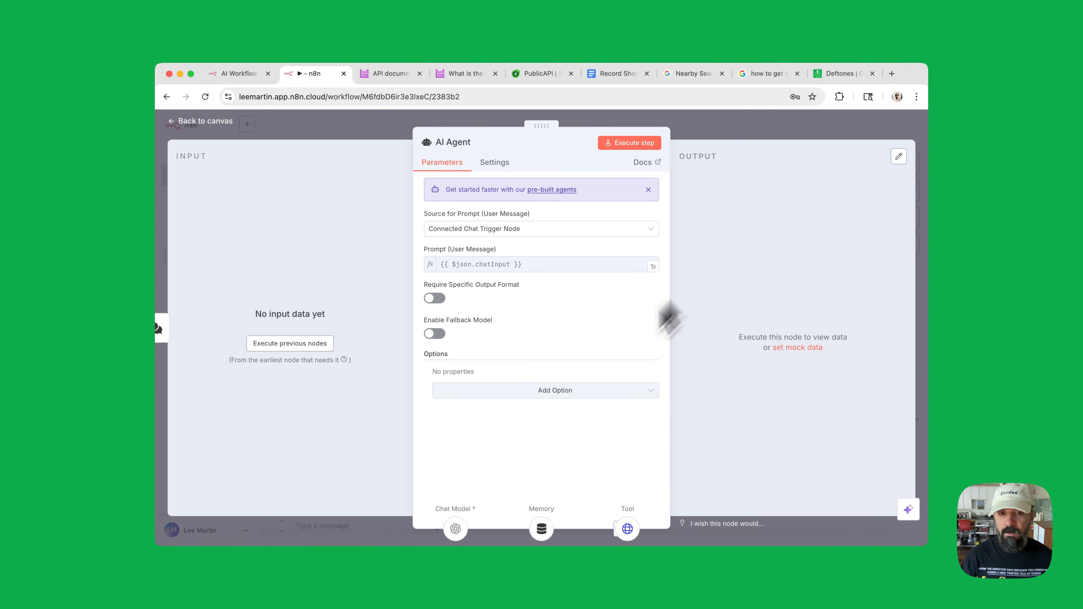
{"action": "left_click", "coordinate": [762, 173]}
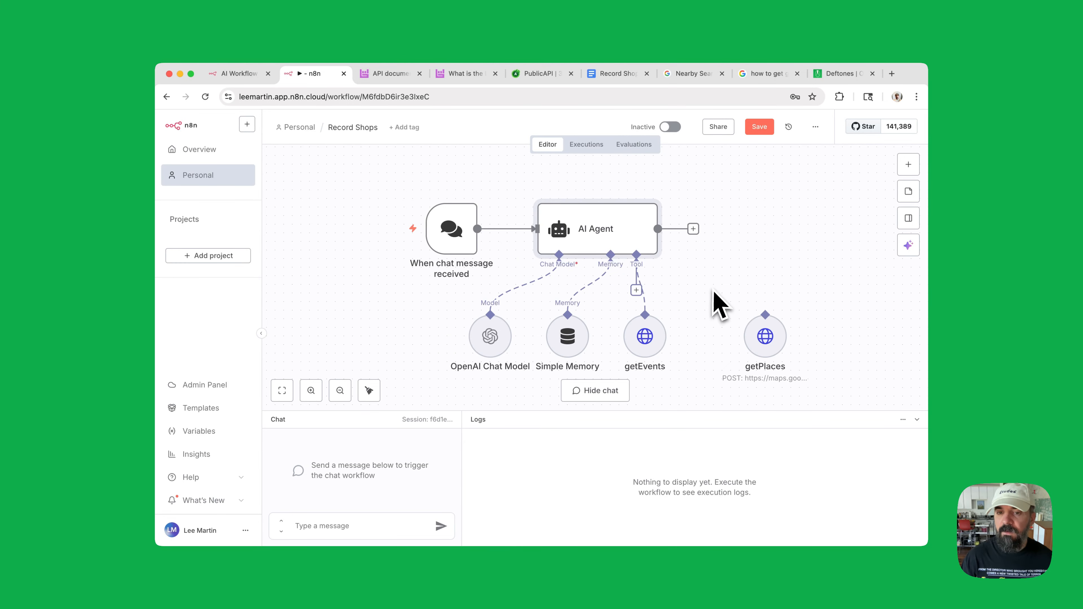
{"action": "left_click", "coordinate": [369, 532]}
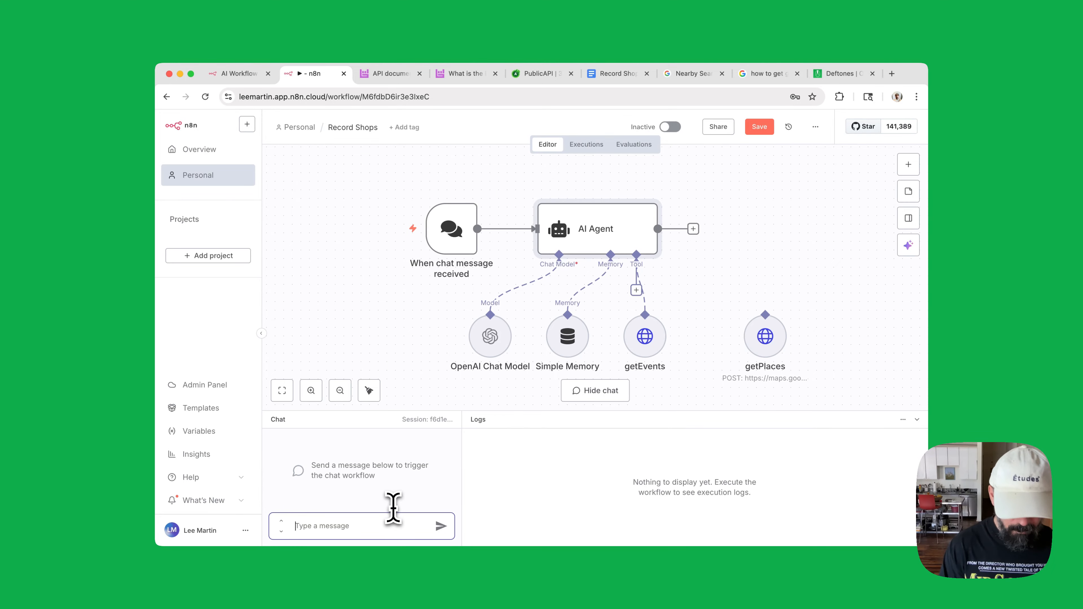
{"action": "type", "text": "Deftones events"}
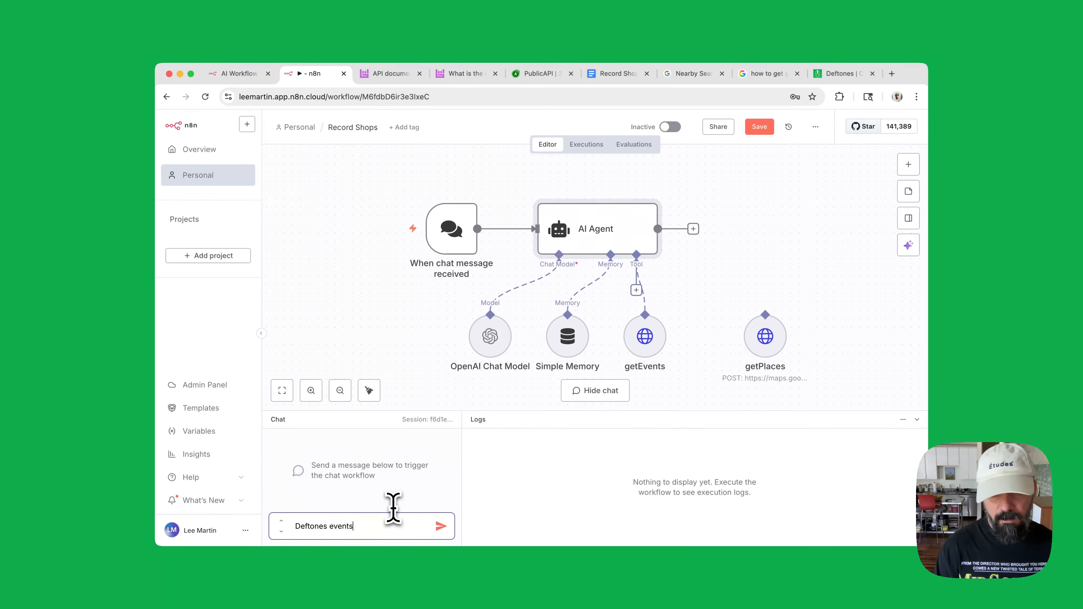
{"action": "key", "text": "Return"}
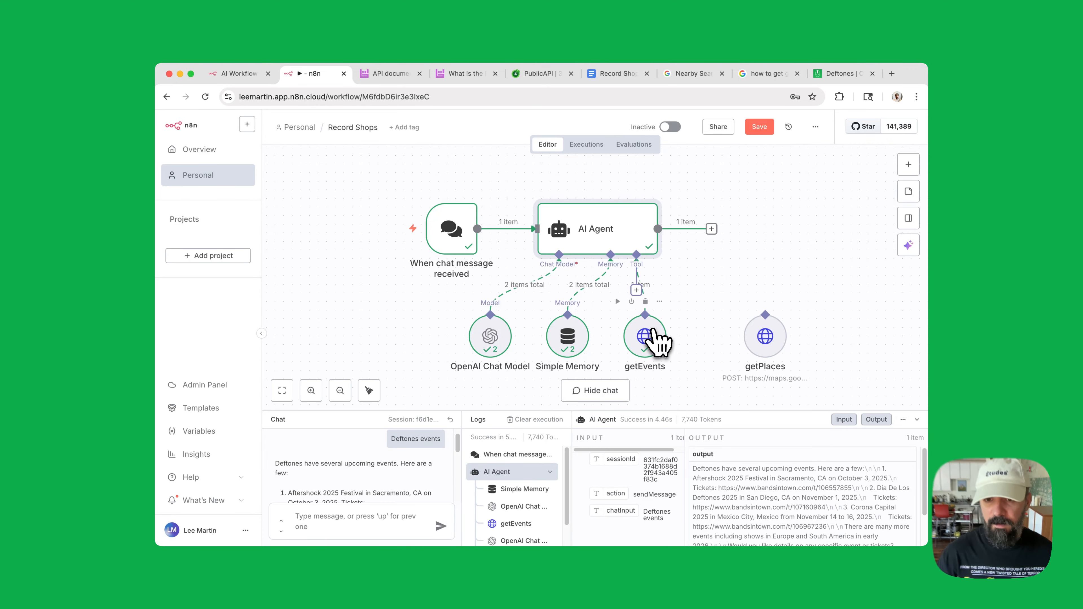
- Examine the getEvents node's input and response, viewing the output as a schema with its offers, venue and artist fields
{"action": "double_click", "coordinate": [656, 340]}
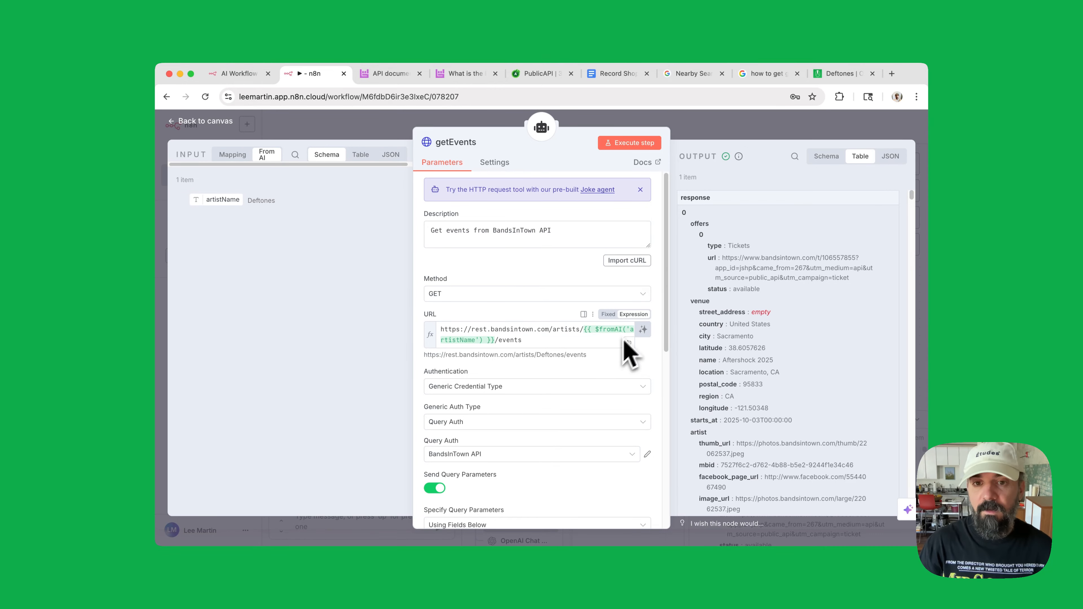
{"action": "left_click", "coordinate": [751, 122]}
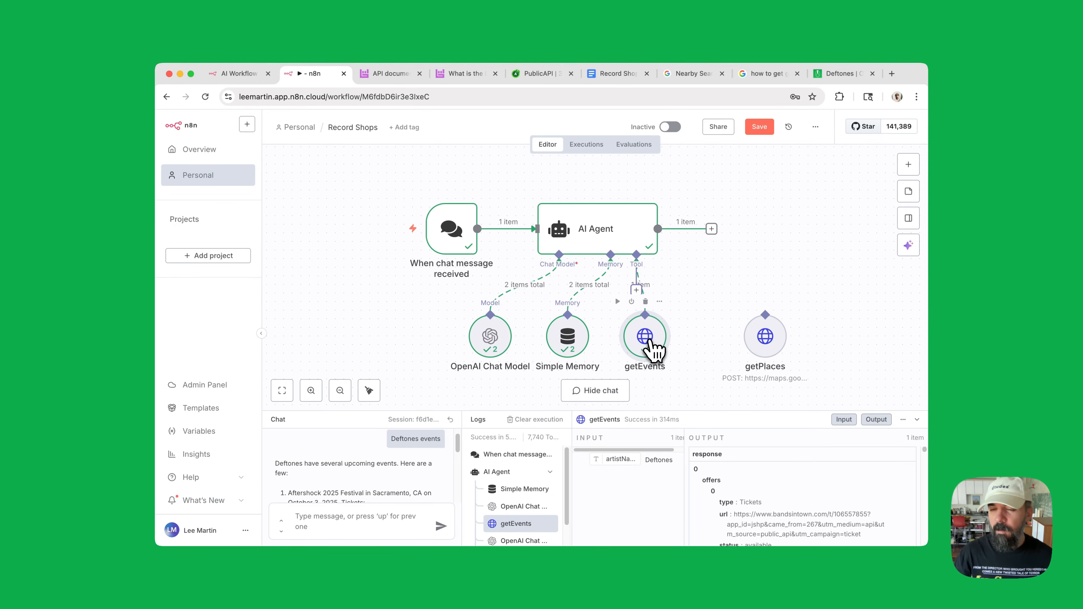
{"action": "double_click", "coordinate": [651, 349]}
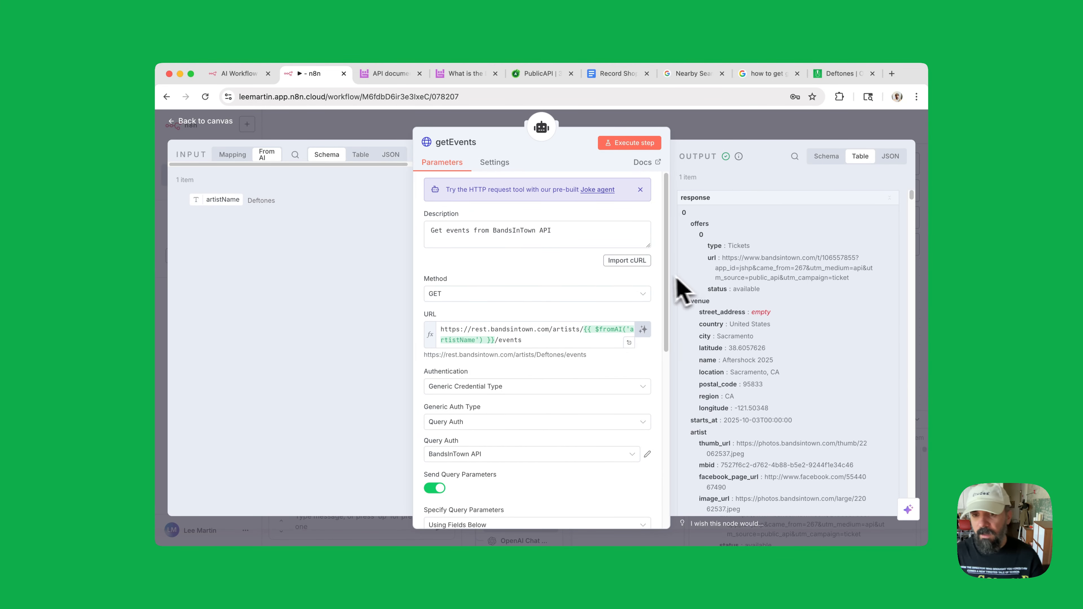
{"action": "left_click", "coordinate": [826, 156]}
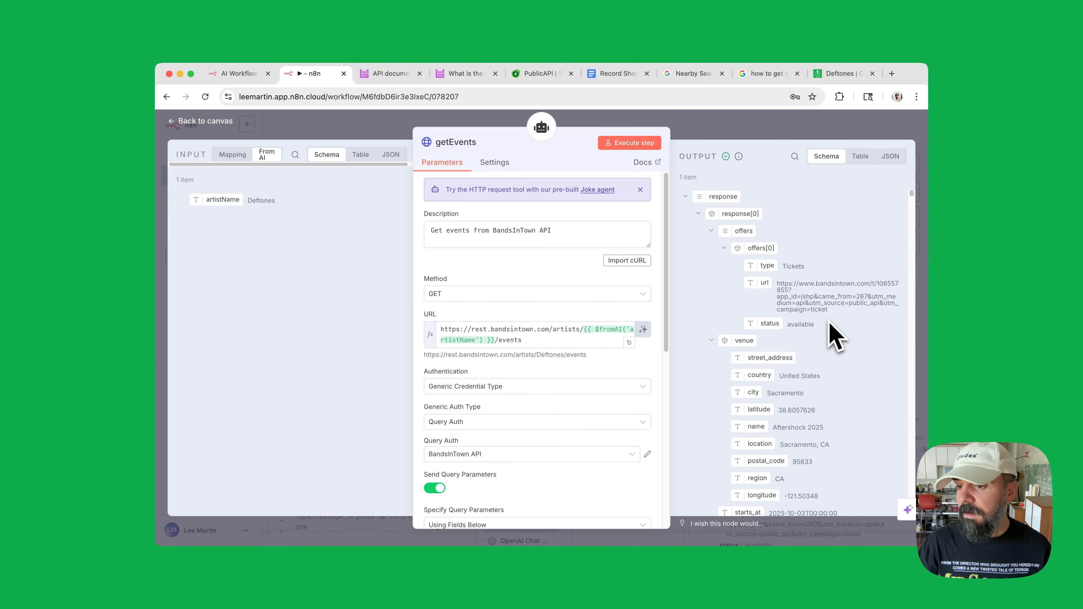
{"action": "scroll", "coordinate": [829, 332], "scroll_direction": "down", "scroll_amount": 4}
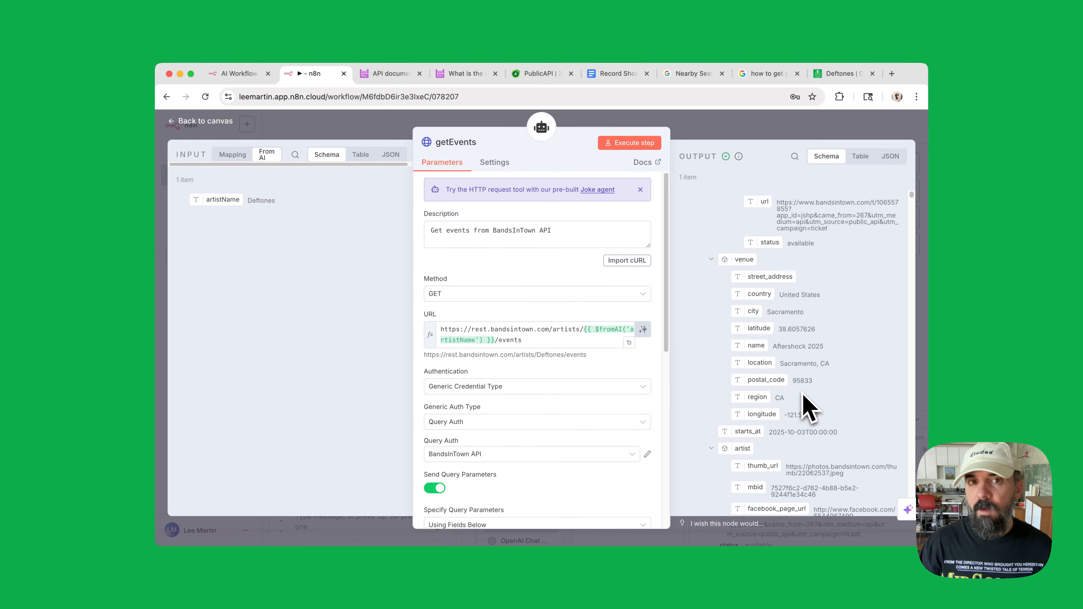
{"action": "scroll", "coordinate": [802, 392], "scroll_direction": "down", "scroll_amount": 5}
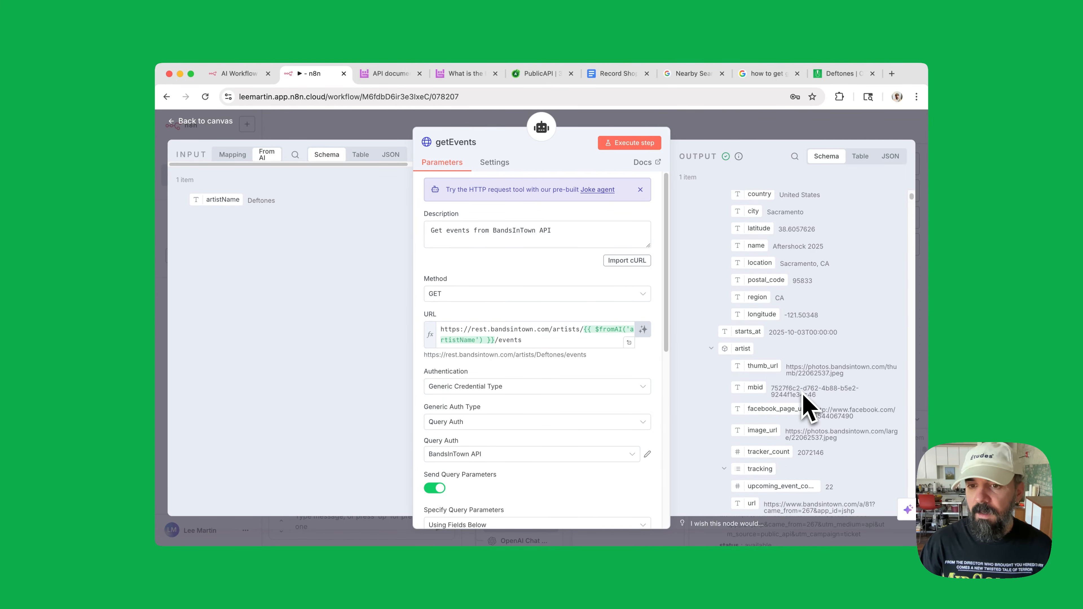
{"action": "scroll", "coordinate": [803, 397], "scroll_direction": "down", "scroll_amount": 12}
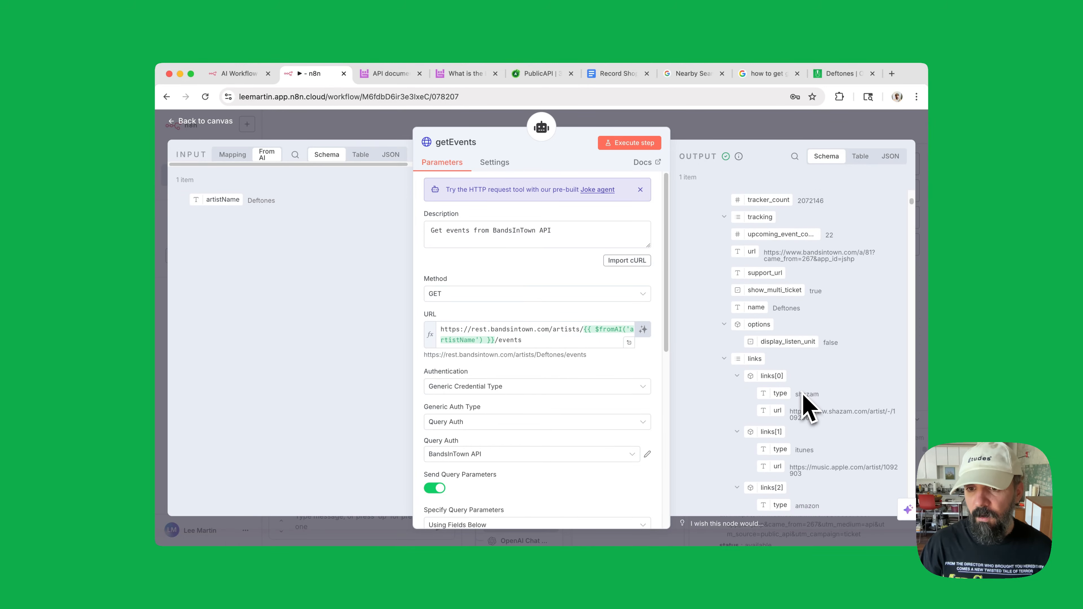
{"action": "scroll", "coordinate": [803, 398], "scroll_direction": "down", "scroll_amount": 8}
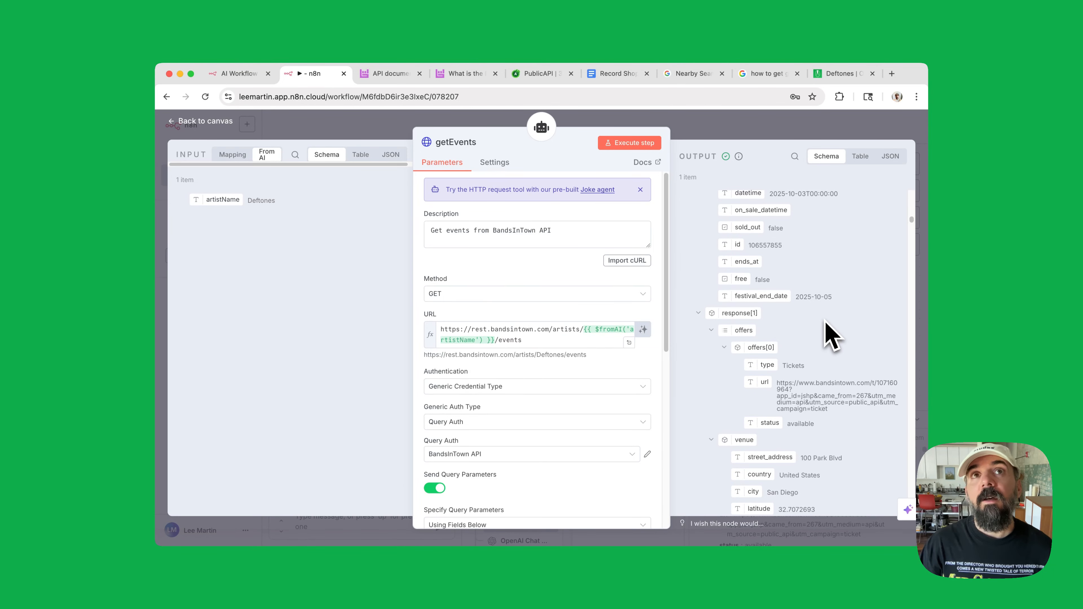
{"action": "left_click", "coordinate": [783, 133]}
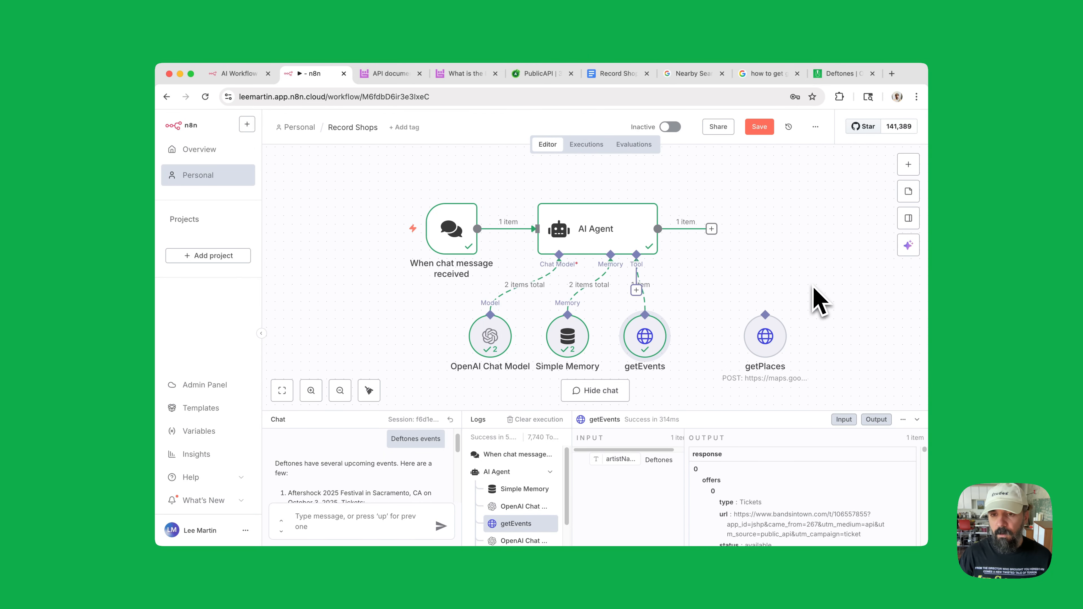
- Place getPlaces beside getEvents and connect it to the AI Agent's Tool connector
{"action": "left_click_drag", "start_coordinate": [774, 345], "coordinate": [705, 323]}
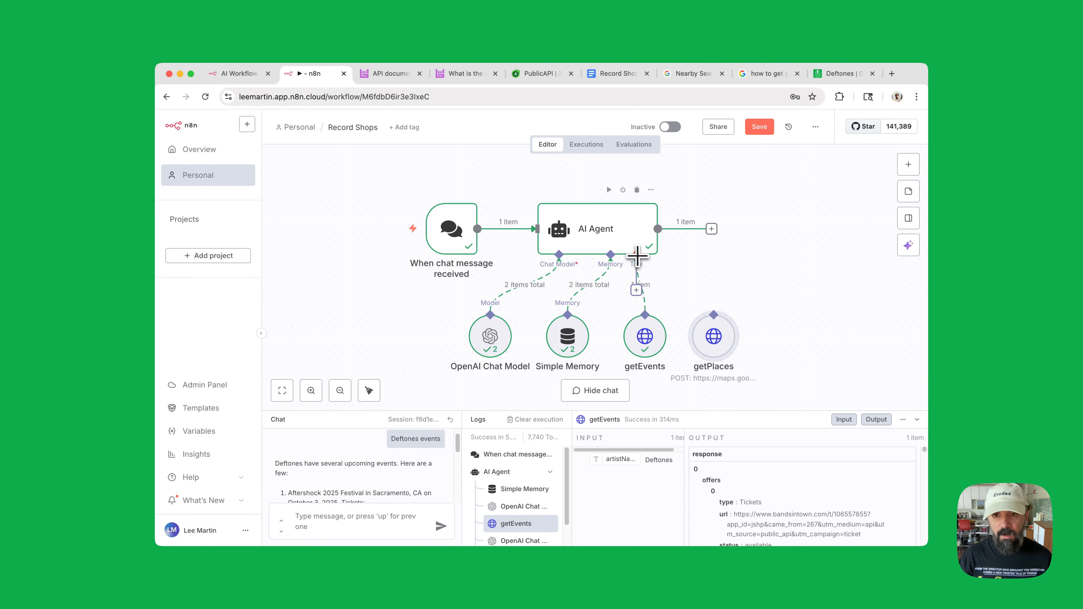
{"action": "left_click_drag", "start_coordinate": [636, 255], "coordinate": [713, 329]}
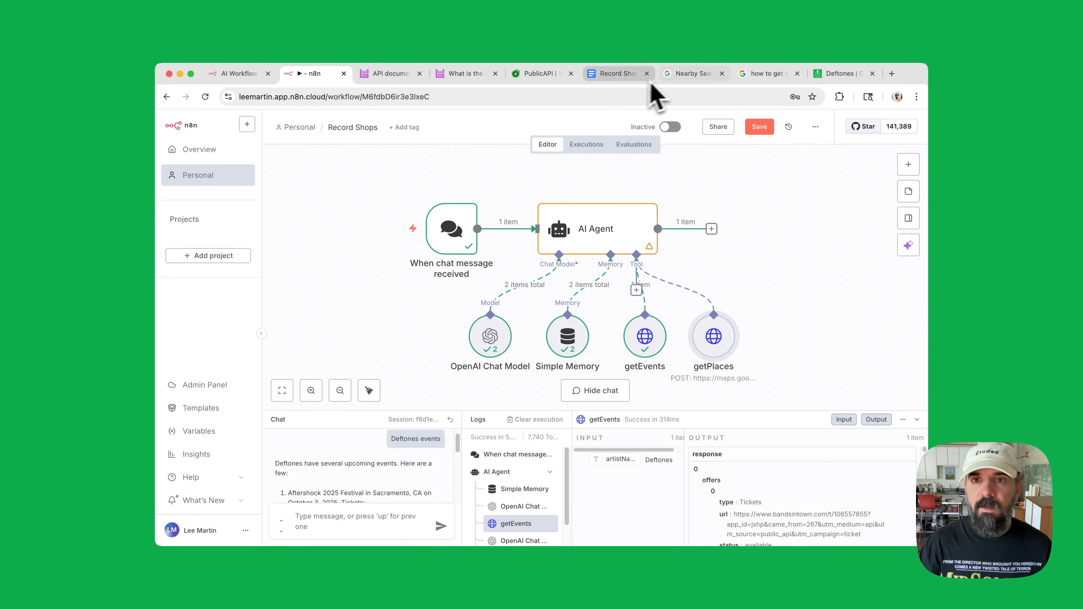
- Examine Google's Nearby Search (Legacy) documentation for the request URL and parameters, and view the search results on getting a Google Maps API key
{"action": "left_click", "coordinate": [696, 79]}
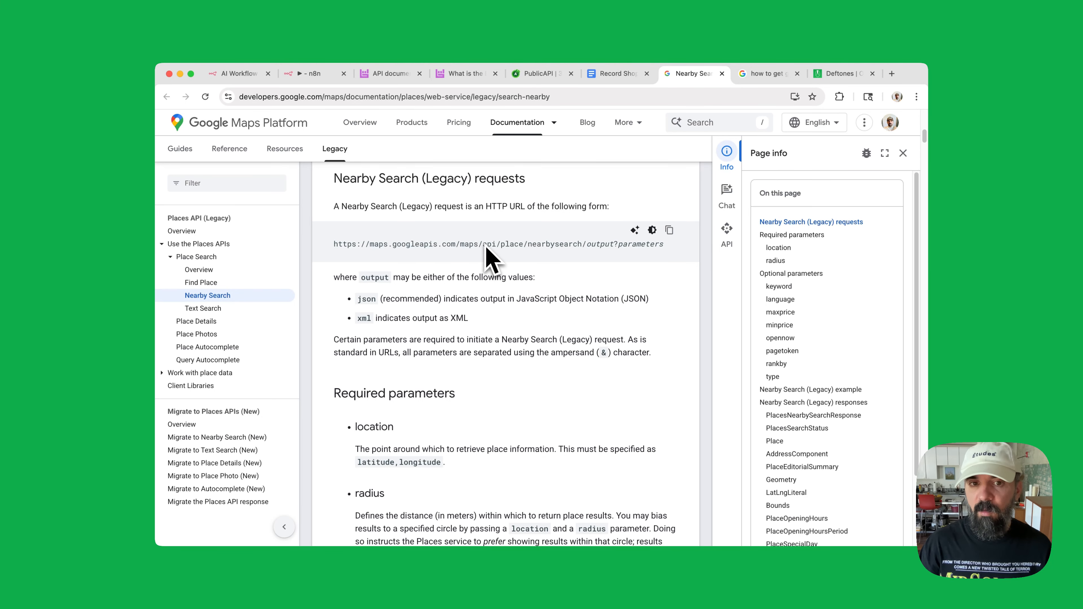
{"action": "scroll", "coordinate": [584, 309], "scroll_direction": "down", "scroll_amount": 5}
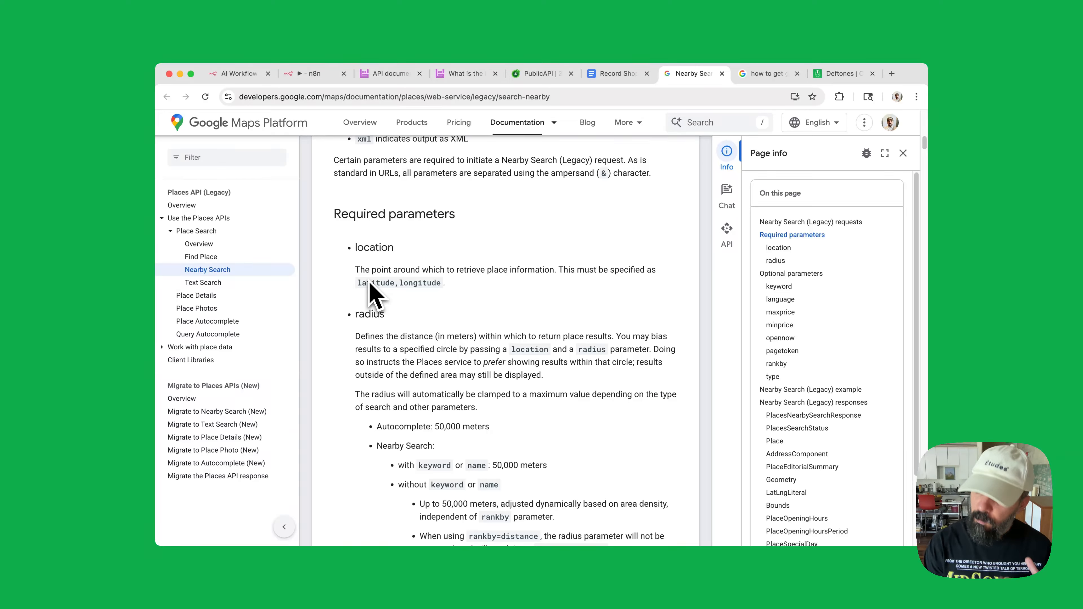
{"action": "scroll", "coordinate": [370, 291], "scroll_direction": "down", "scroll_amount": 3}
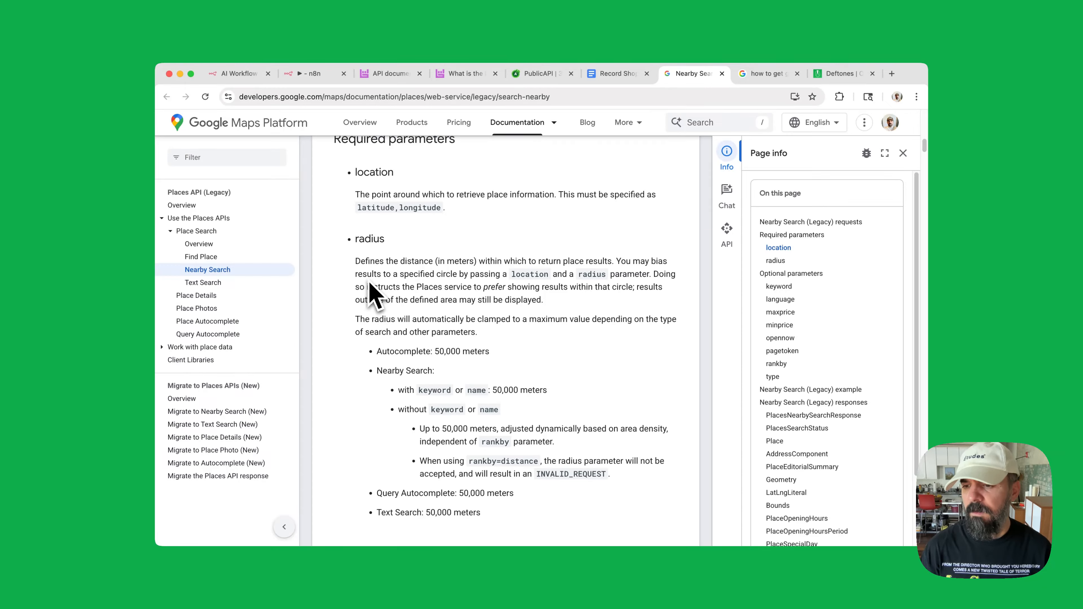
{"action": "scroll", "coordinate": [371, 290], "scroll_direction": "down", "scroll_amount": 6}
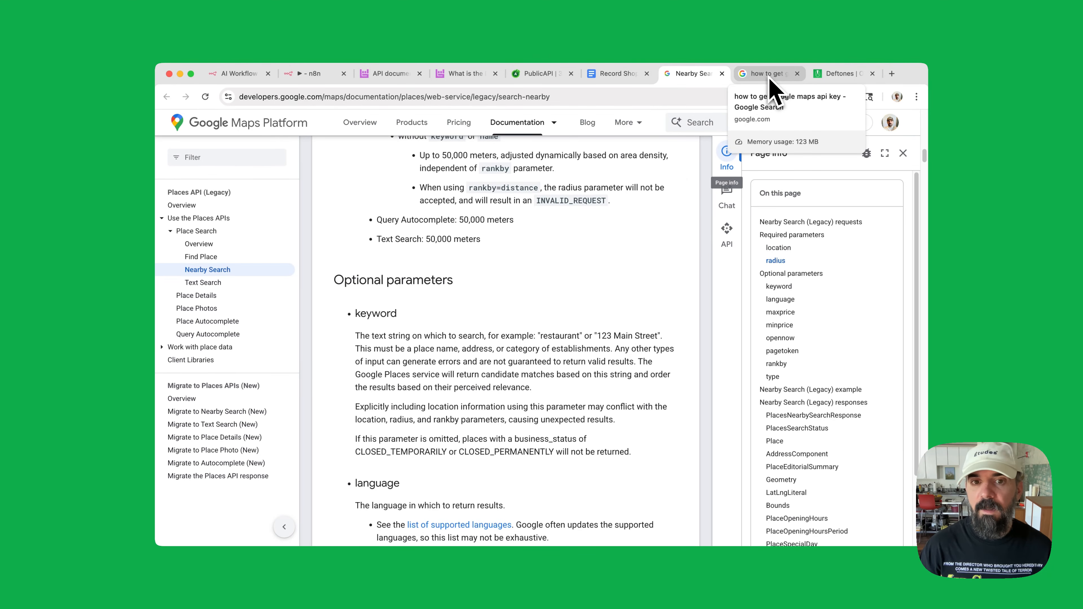
{"action": "scroll", "coordinate": [646, 200], "scroll_direction": "up", "scroll_amount": 10}
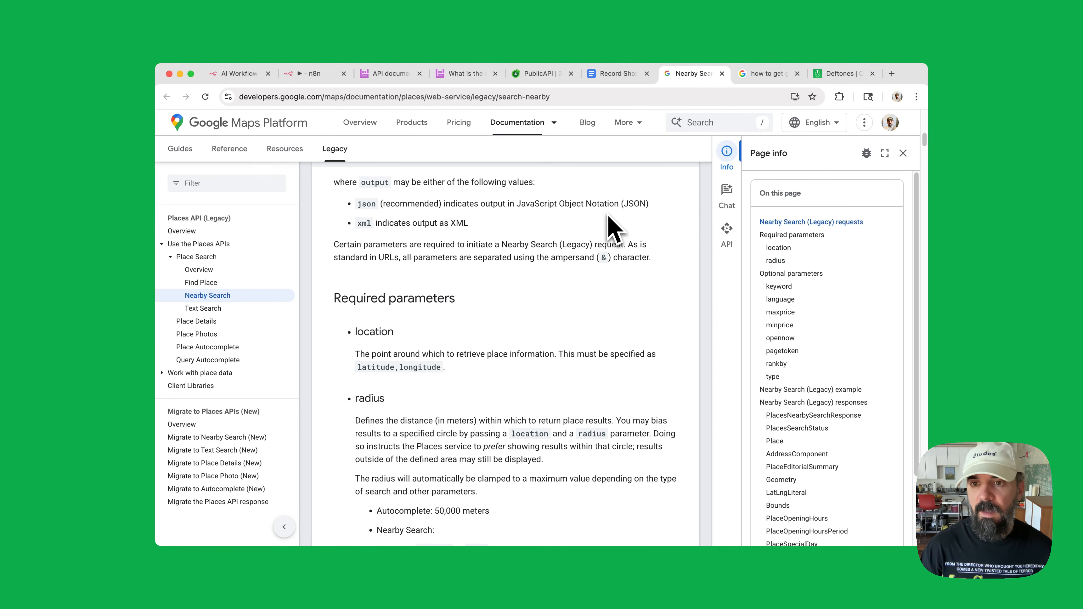
{"action": "scroll", "coordinate": [630, 304], "scroll_direction": "up", "scroll_amount": 3}
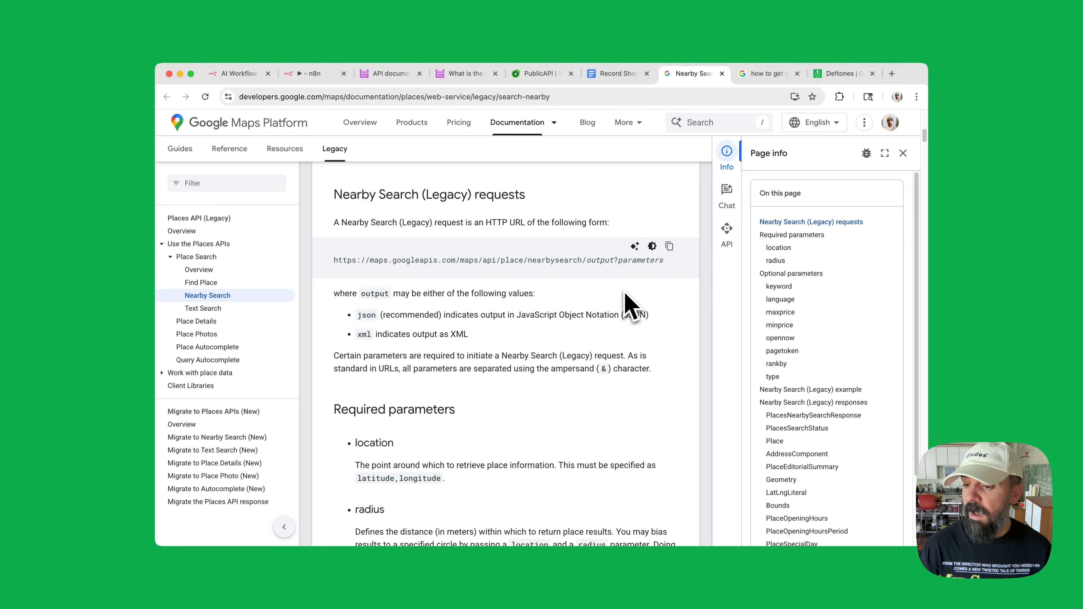
{"action": "left_click", "coordinate": [766, 76]}
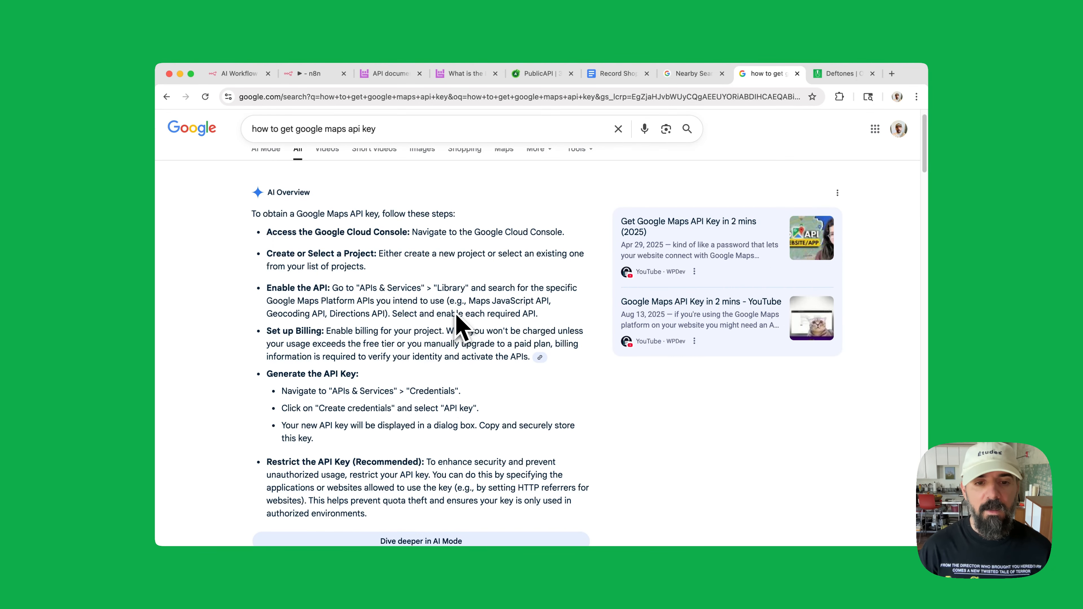
- Look over the available agent tools and the getPlaces node's request settings, and check its URL against the Nearby Search documentation
{"action": "left_click", "coordinate": [298, 73]}
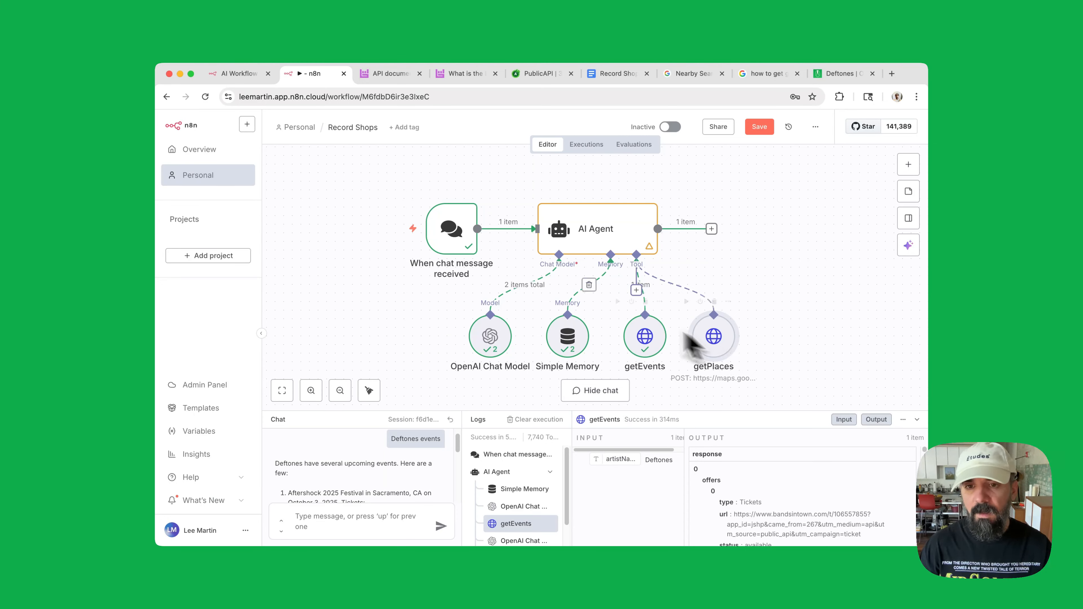
{"action": "left_click", "coordinate": [636, 290]}
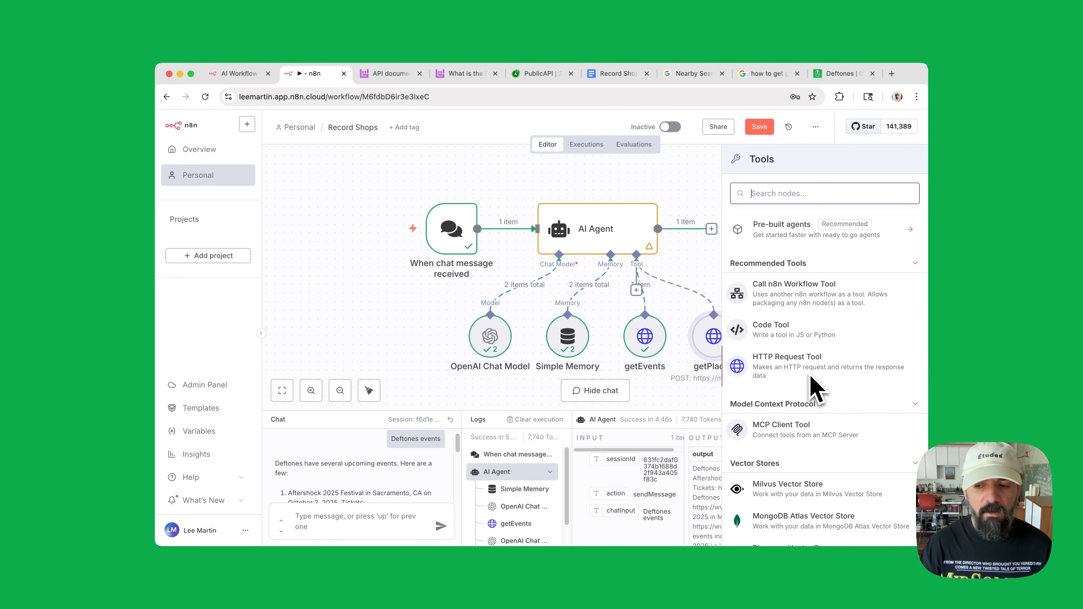
{"action": "left_click", "coordinate": [712, 280]}
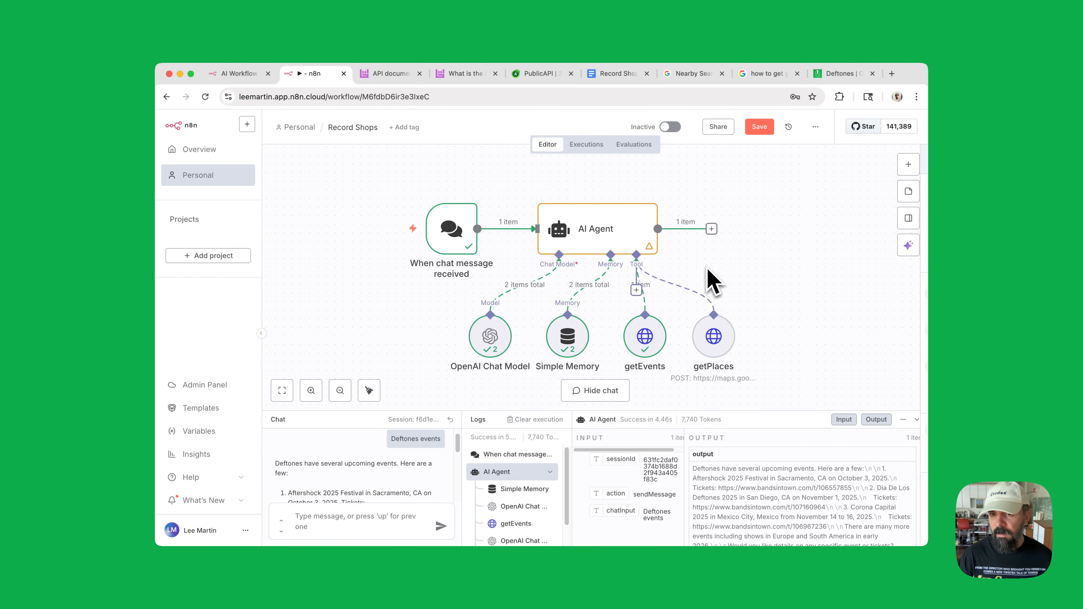
{"action": "double_click", "coordinate": [717, 346]}
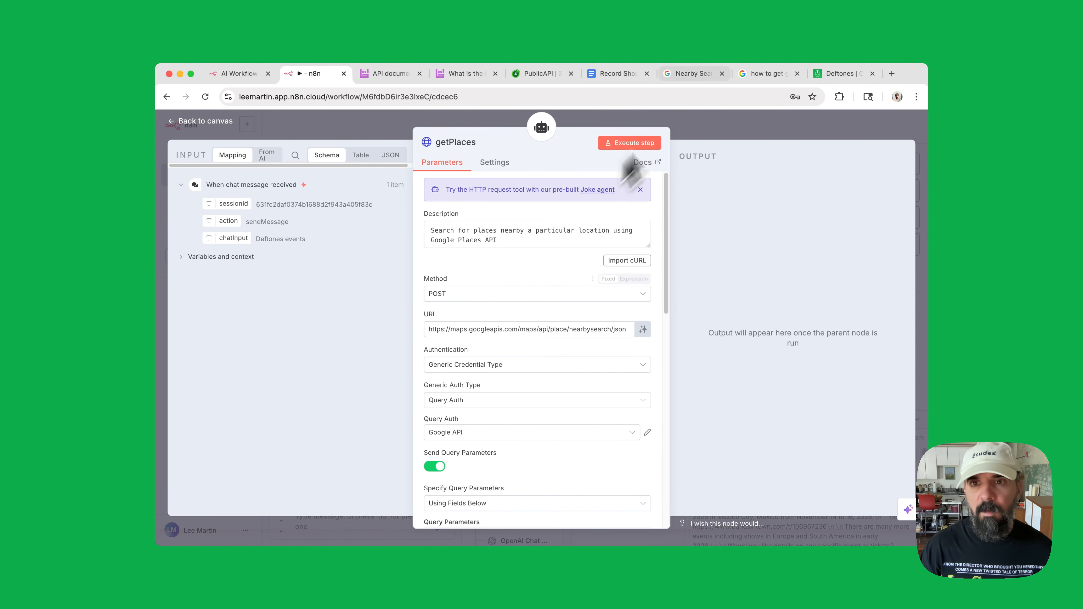
{"action": "left_click", "coordinate": [692, 74]}
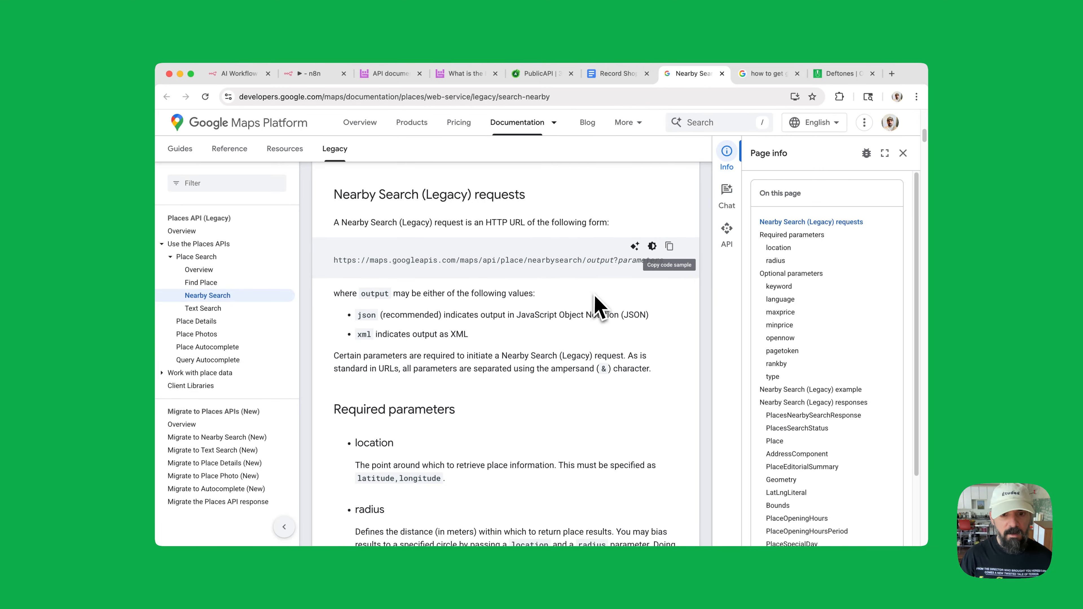
{"action": "scroll", "coordinate": [531, 295], "scroll_direction": "up", "scroll_amount": 3}
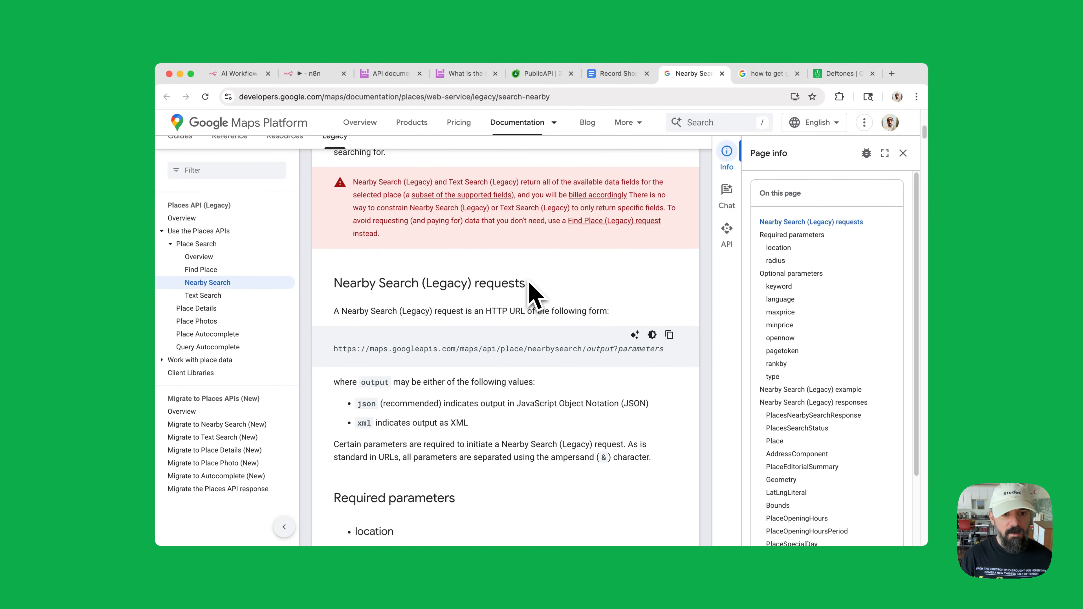
{"action": "scroll", "coordinate": [531, 295], "scroll_direction": "down", "scroll_amount": 3}
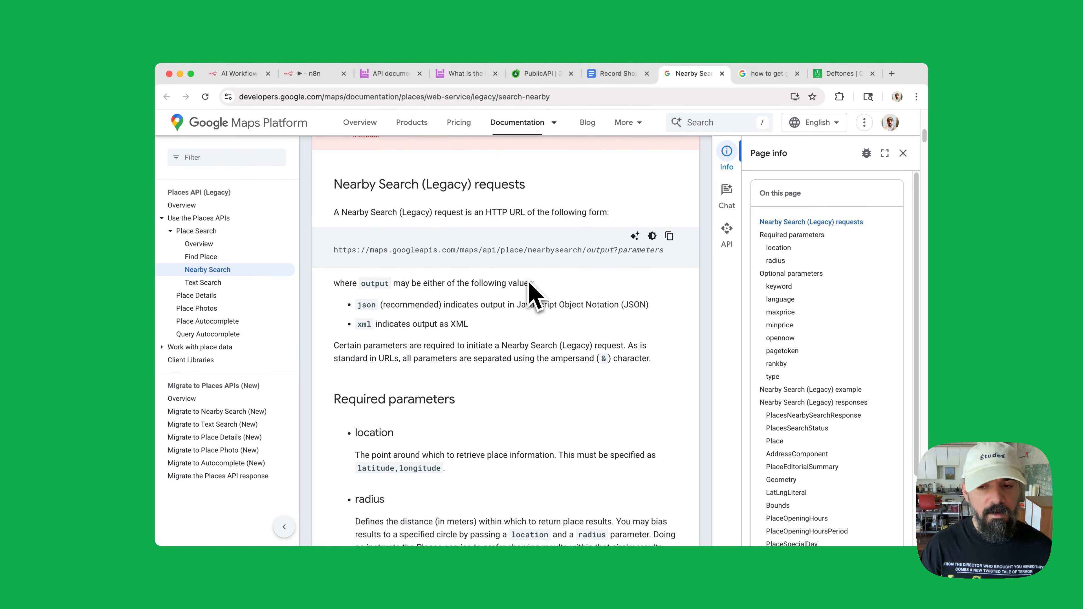
- Review the required and optional parameters in the Nearby Search documentation, then look over the request methods available for getPlaces in n8n
{"action": "scroll", "coordinate": [530, 294], "scroll_direction": "down", "scroll_amount": 10}
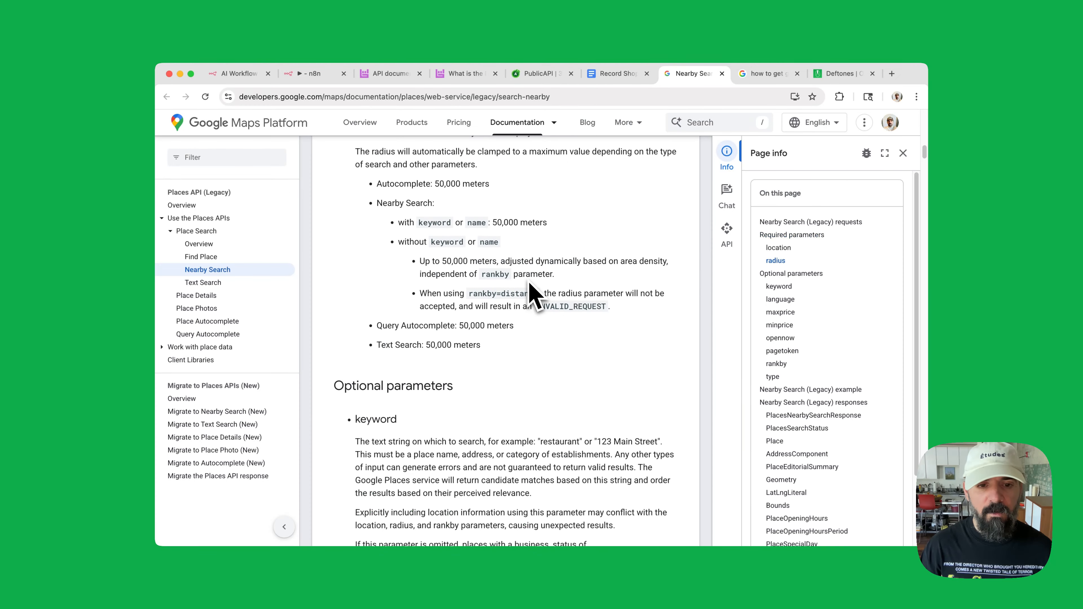
{"action": "scroll", "coordinate": [541, 291], "scroll_direction": "up", "scroll_amount": 15}
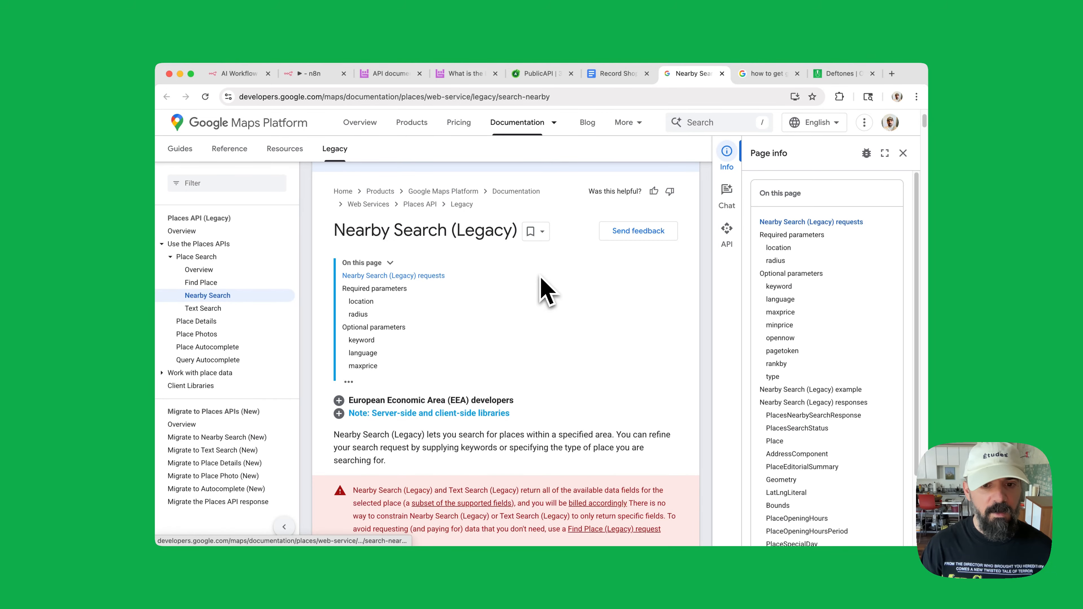
{"action": "left_click", "coordinate": [308, 73]}
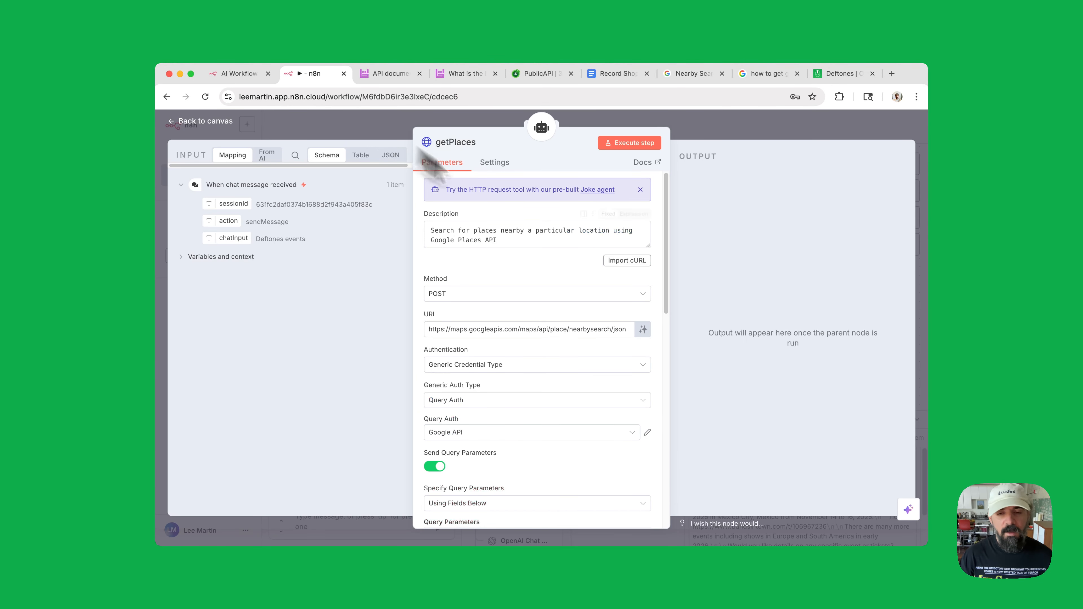
{"action": "left_click", "coordinate": [554, 297]}
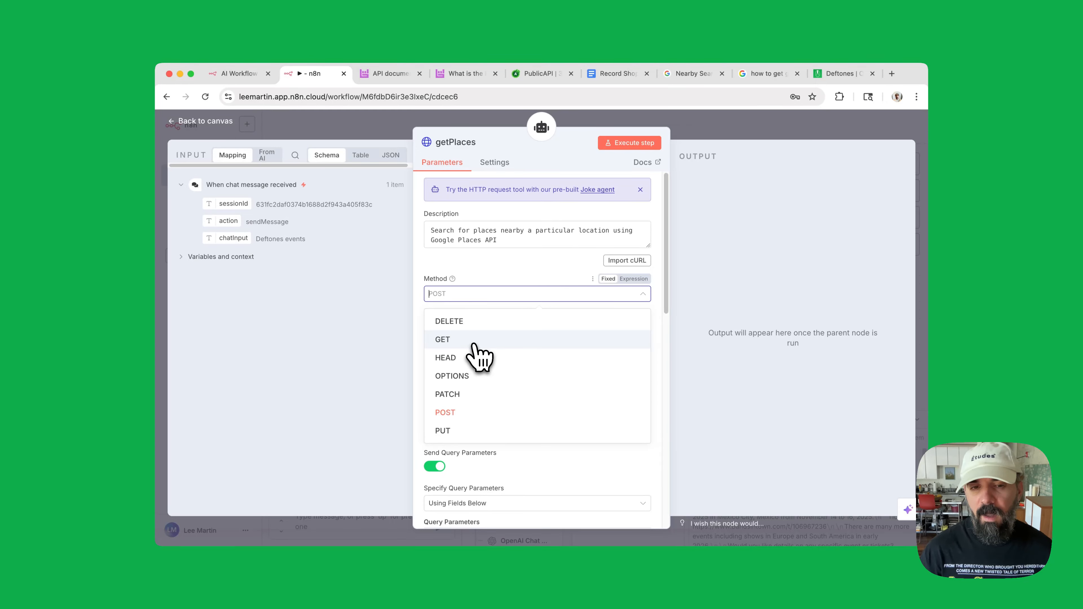
{"action": "left_click", "coordinate": [784, 264]}
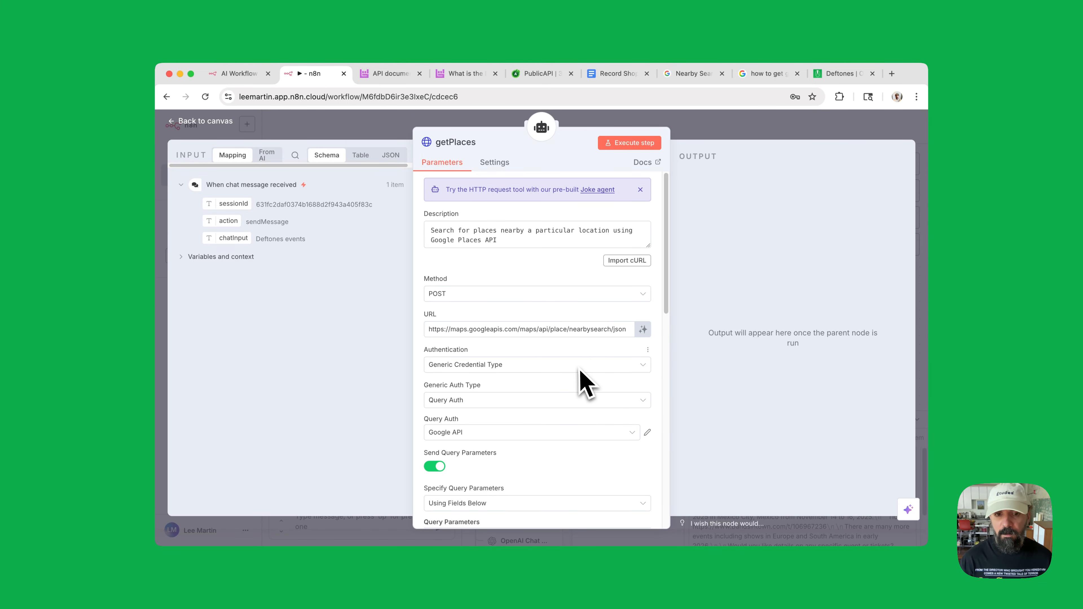
- Examine the getPlaces node's authentication settings and its Google API query credential
{"action": "scroll", "coordinate": [595, 439], "scroll_direction": "down", "scroll_amount": 2}
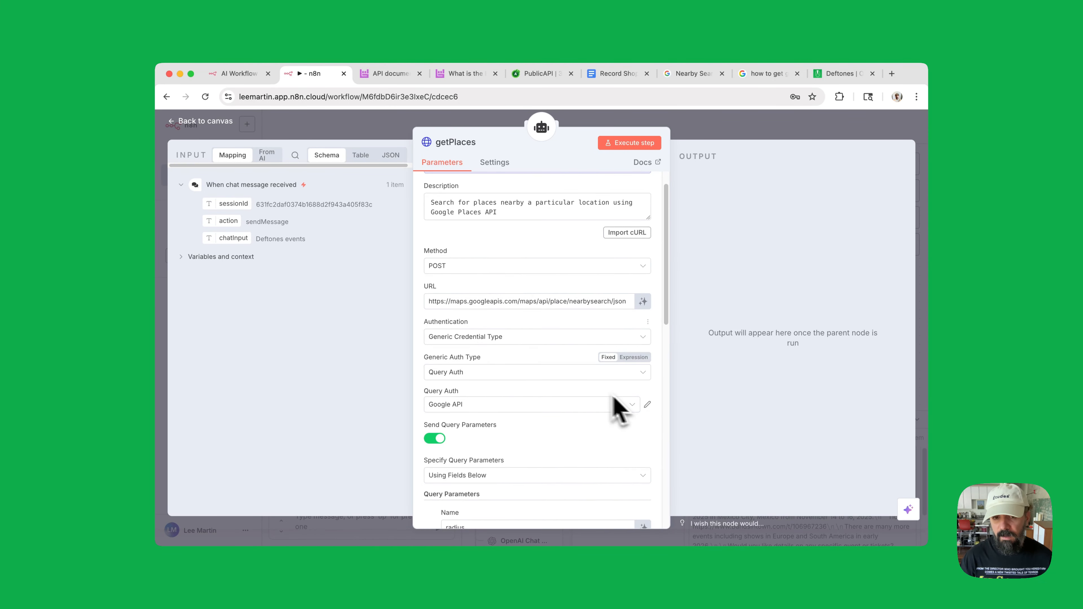
{"action": "left_click", "coordinate": [647, 404]}
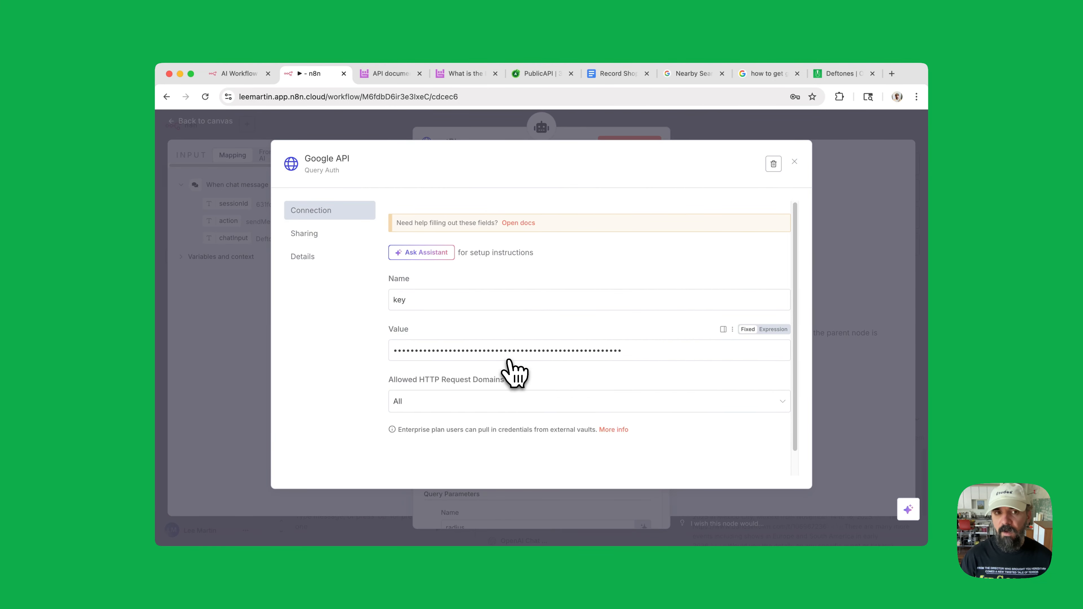
{"action": "left_click", "coordinate": [794, 162]}
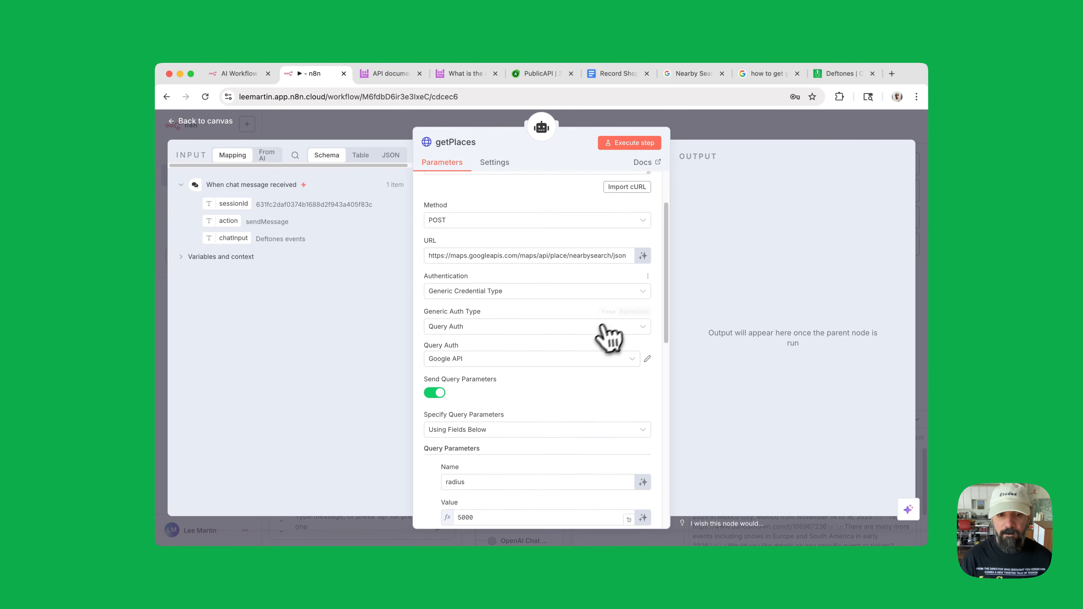
{"action": "scroll", "coordinate": [602, 326], "scroll_direction": "down", "scroll_amount": 2}
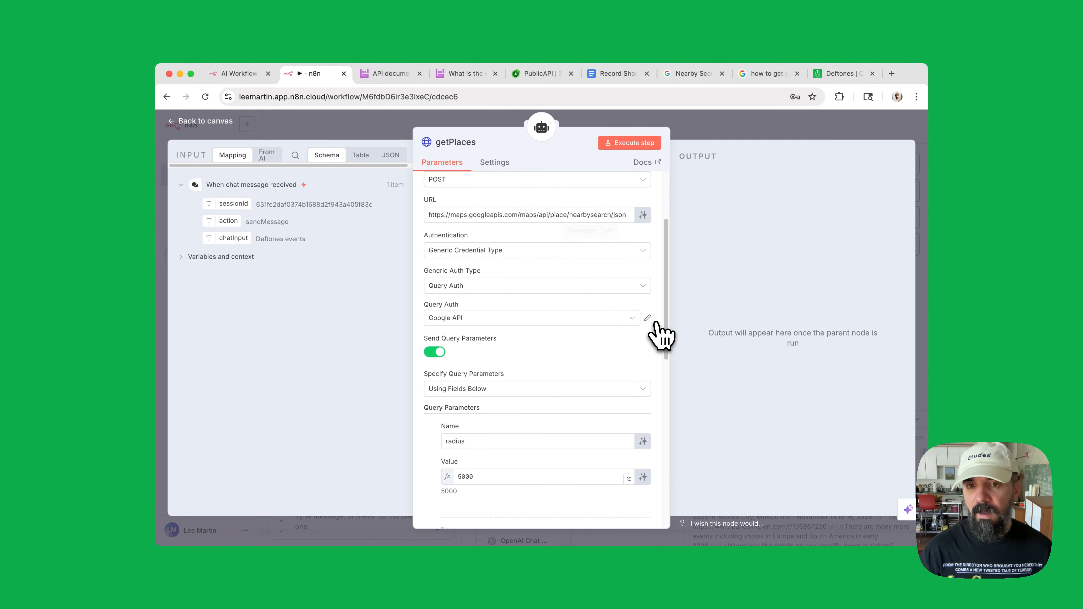
{"action": "left_click", "coordinate": [647, 318]}
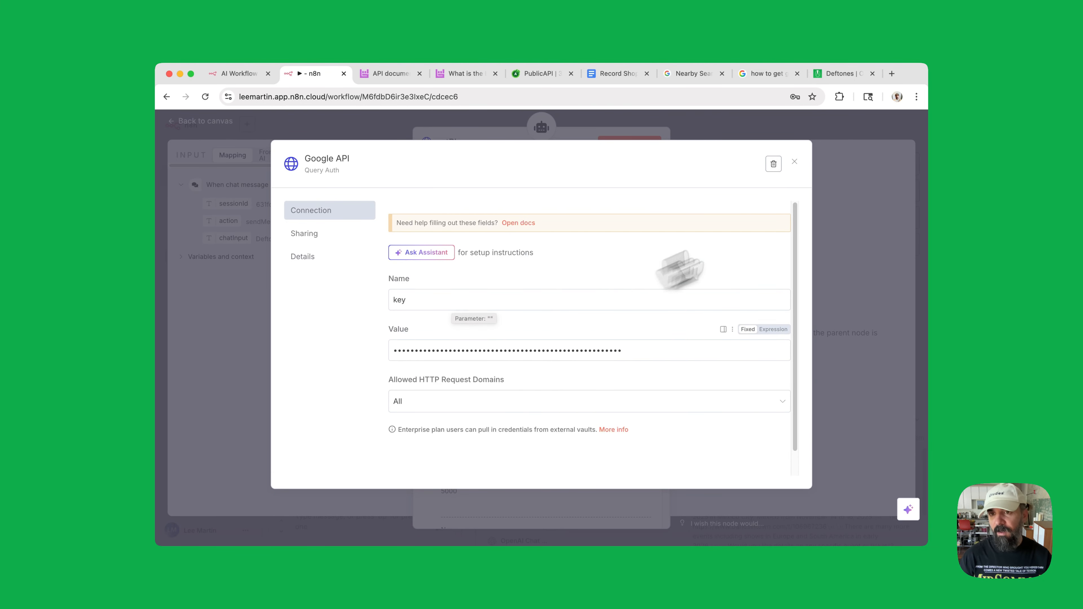
{"action": "left_click", "coordinate": [794, 162]}
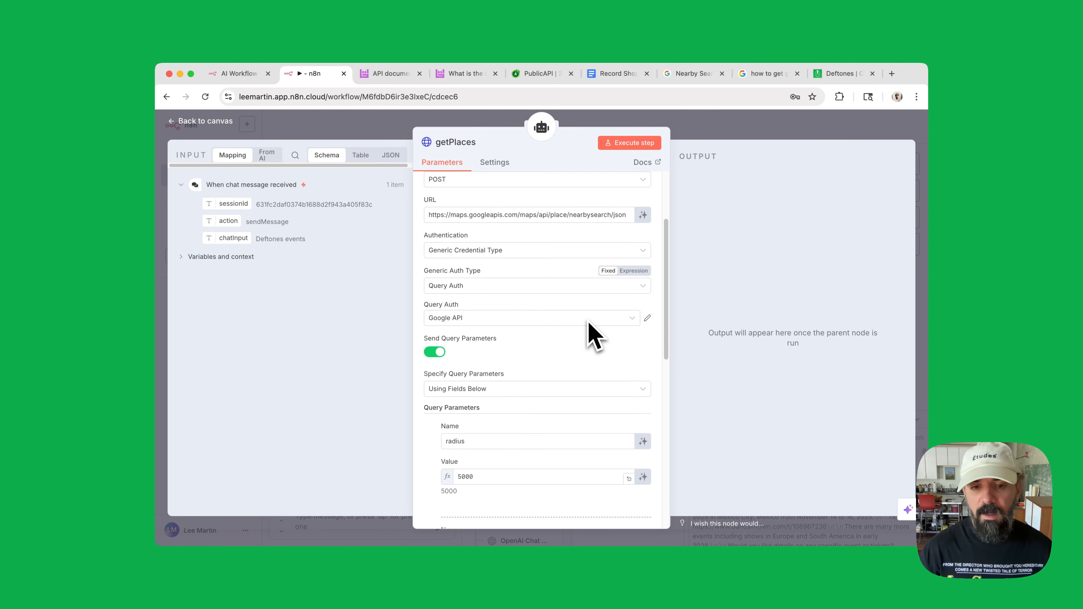
- Examine the getPlaces query parameters radius, location and keyword, then return to the workflow canvas
{"action": "scroll", "coordinate": [590, 326], "scroll_direction": "down", "scroll_amount": 3}
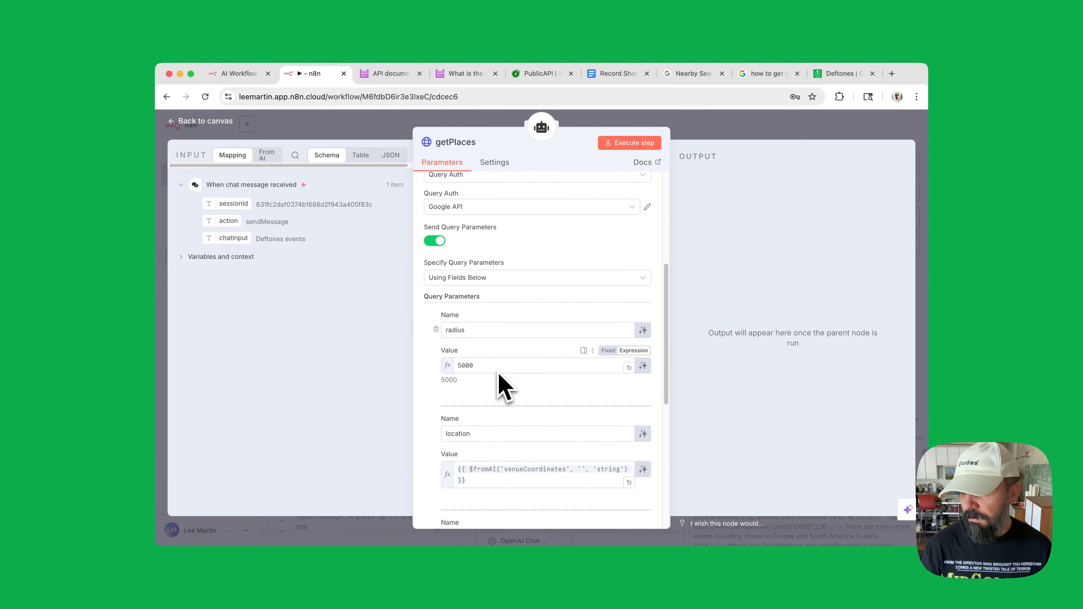
{"action": "scroll", "coordinate": [499, 374], "scroll_direction": "down", "scroll_amount": 2}
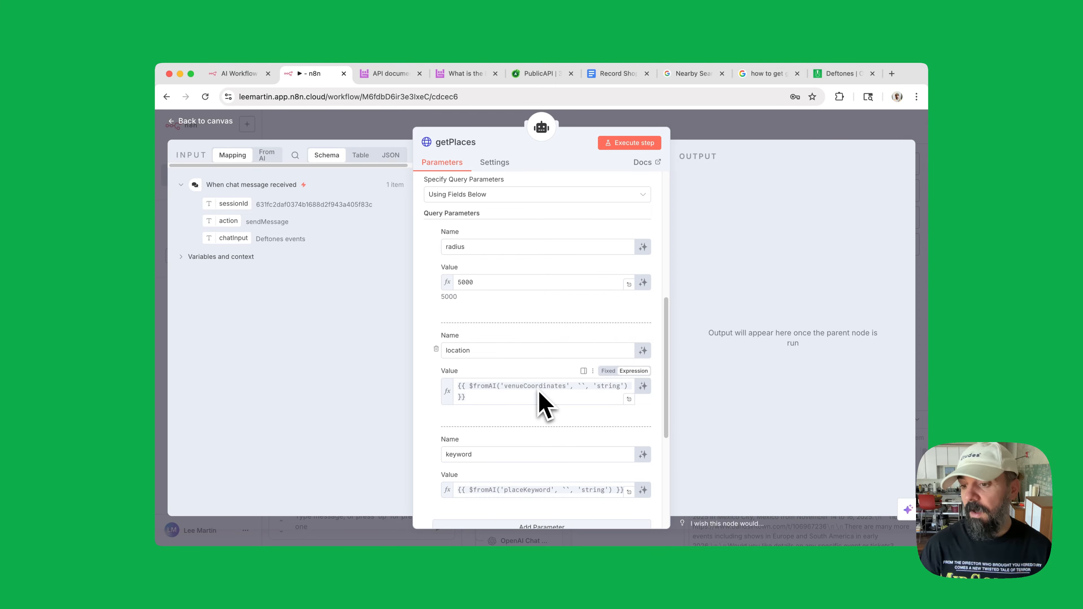
{"action": "scroll", "coordinate": [539, 393], "scroll_direction": "down", "scroll_amount": 2}
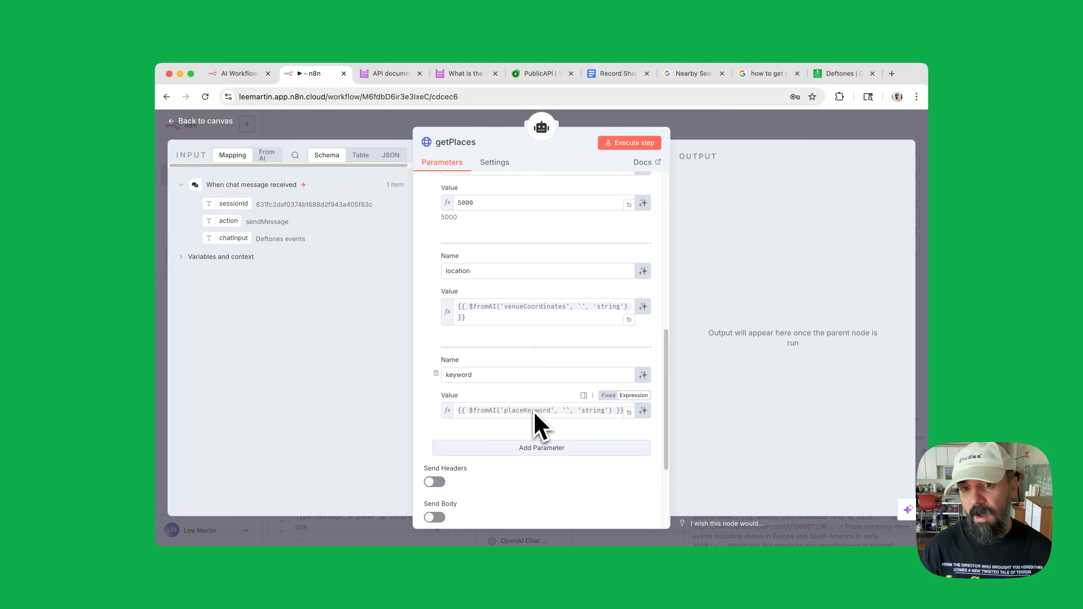
{"action": "scroll", "coordinate": [528, 363], "scroll_direction": "down", "scroll_amount": 3}
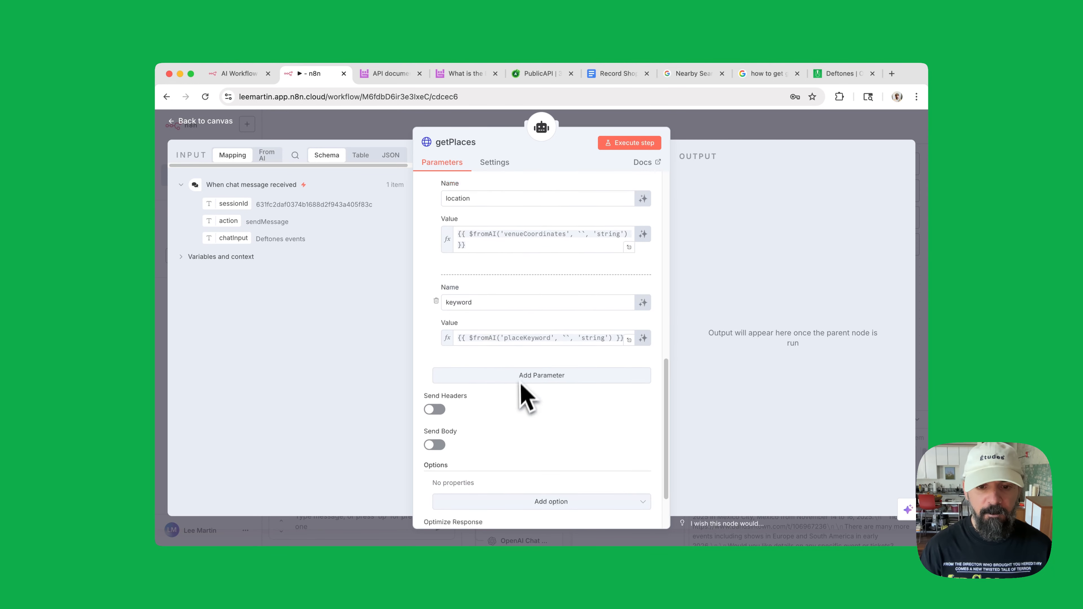
{"action": "scroll", "coordinate": [520, 388], "scroll_direction": "down", "scroll_amount": 2}
{"action": "scroll", "coordinate": [517, 397], "scroll_direction": "up", "scroll_amount": 10}
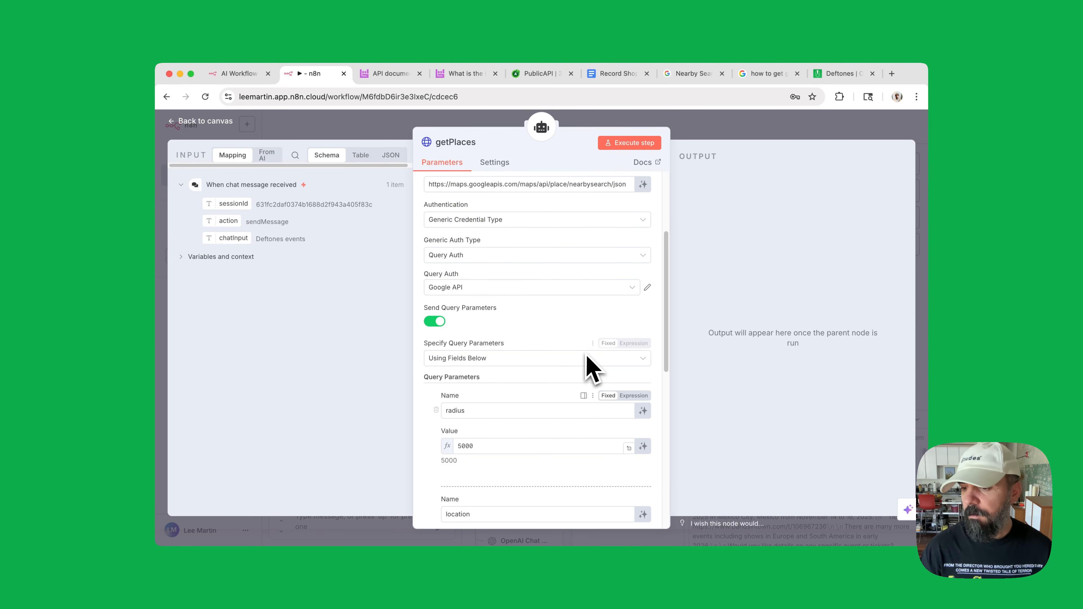
{"action": "left_click", "coordinate": [786, 137]}
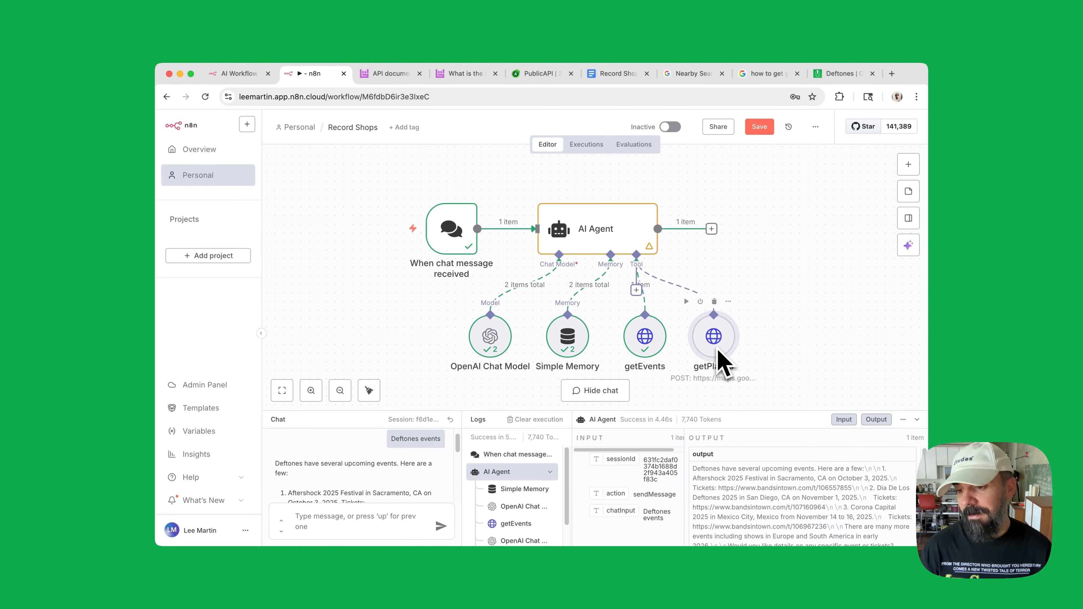
- Ask the workflow's chat agent "What is the next show?"
{"action": "left_click", "coordinate": [384, 524]}
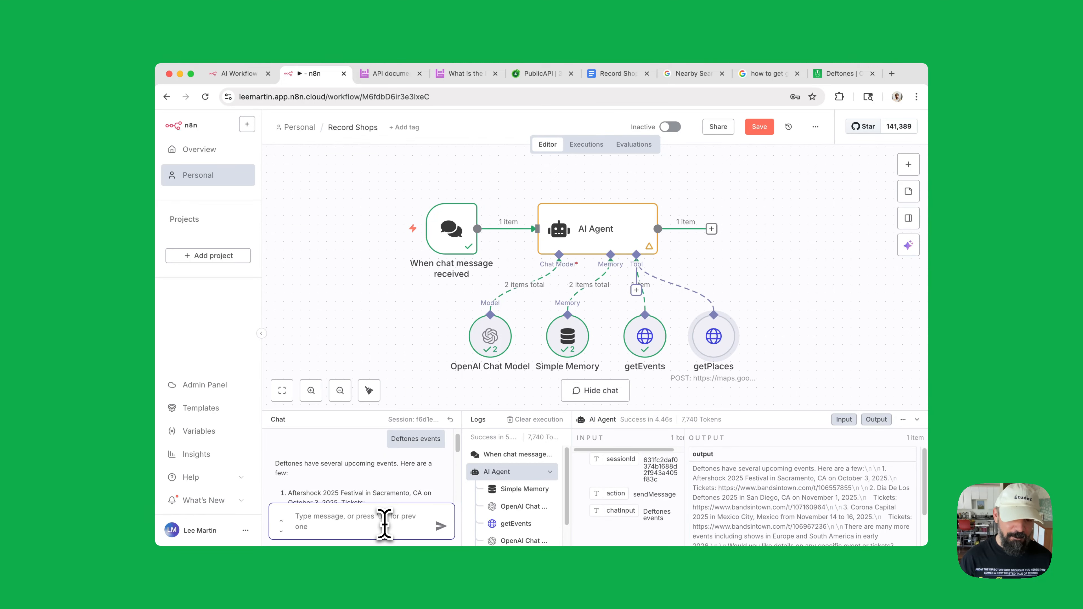
{"action": "type", "text": "What is th"}
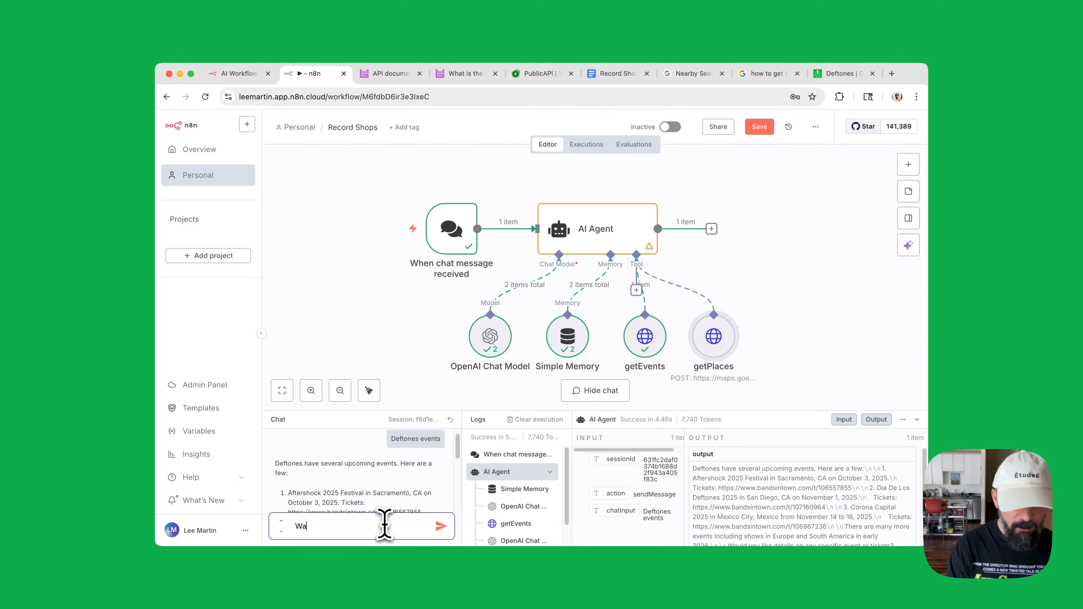
{"action": "type", "text": "e next show?"}
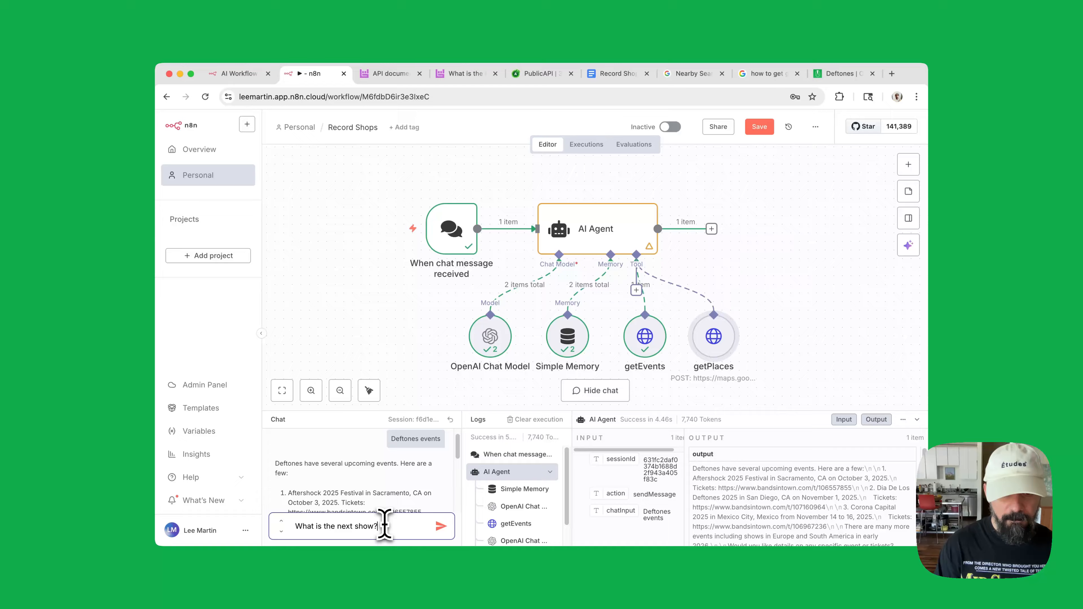
{"action": "key", "text": "Return"}
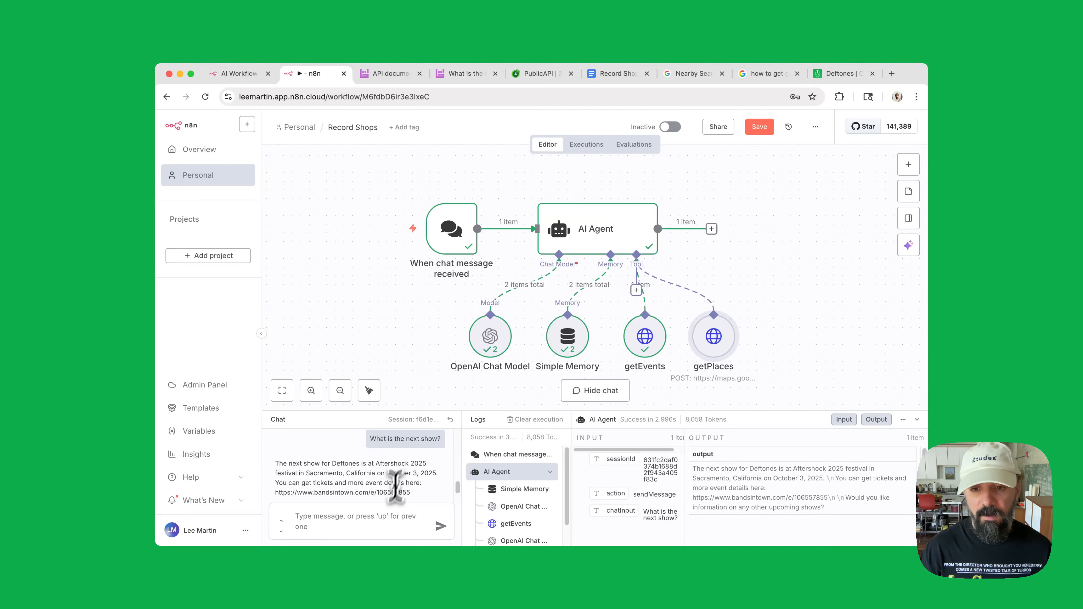
- Send the chat message "Record shops near this venue" and read through the agent's full reply
{"action": "left_click", "coordinate": [377, 523]}
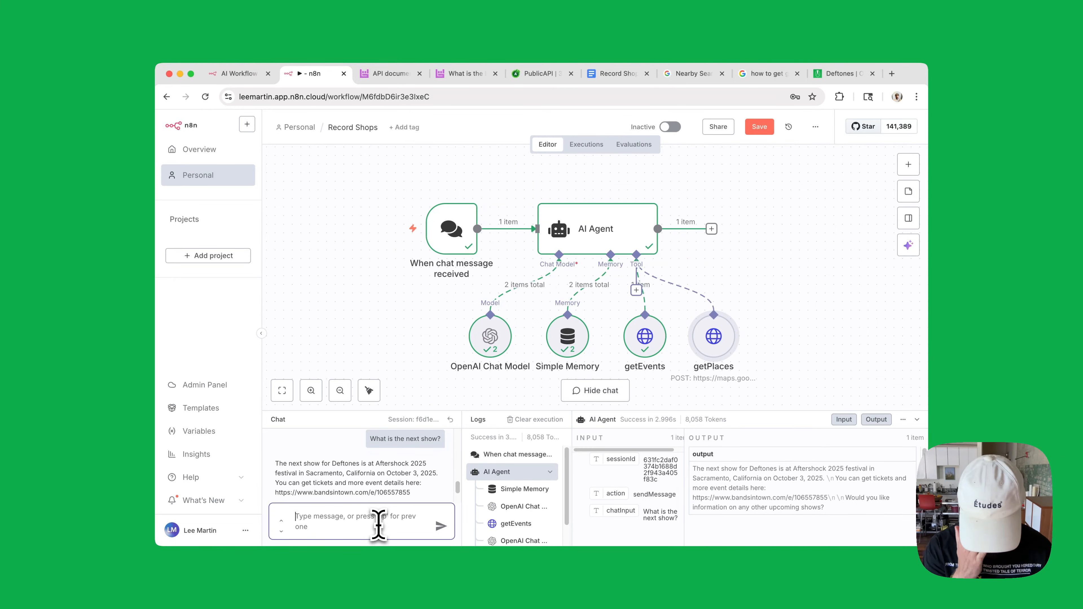
{"action": "type", "text": "Recor"}
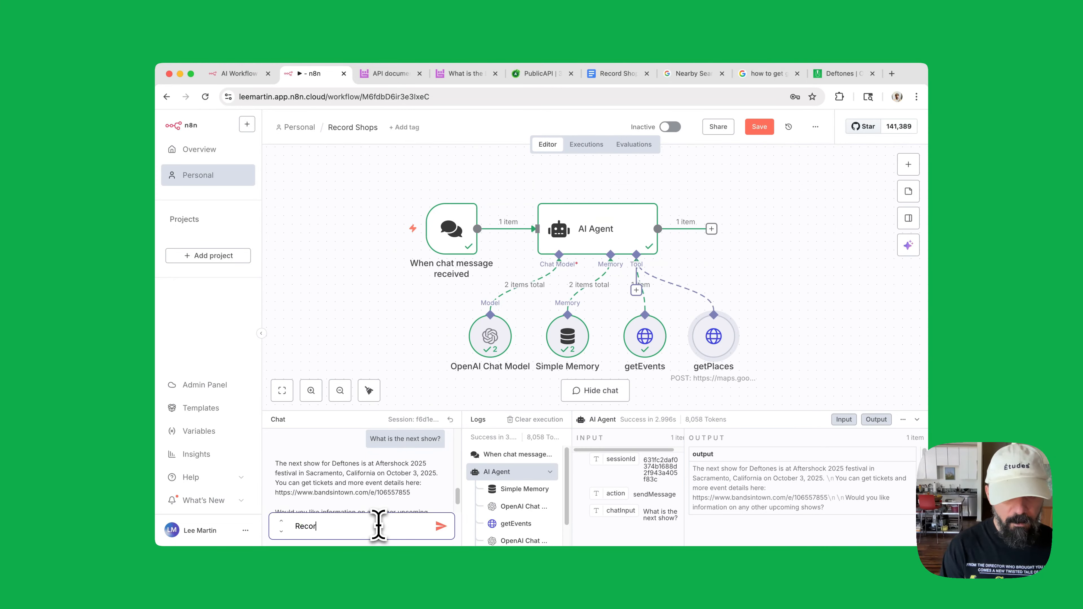
{"action": "type", "text": "d shops near "}
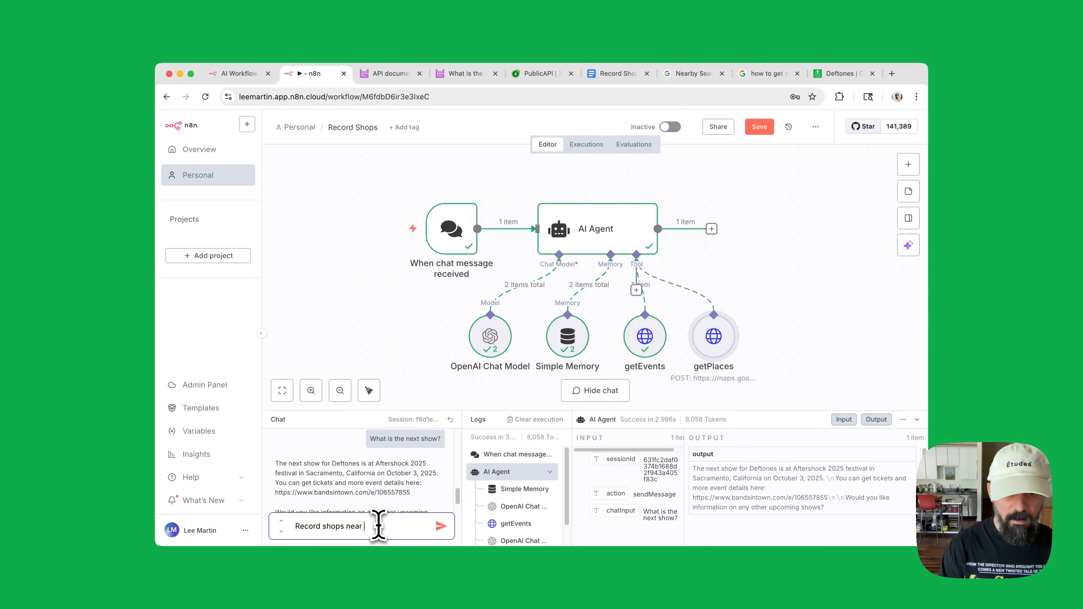
{"action": "type", "text": "this venue"}
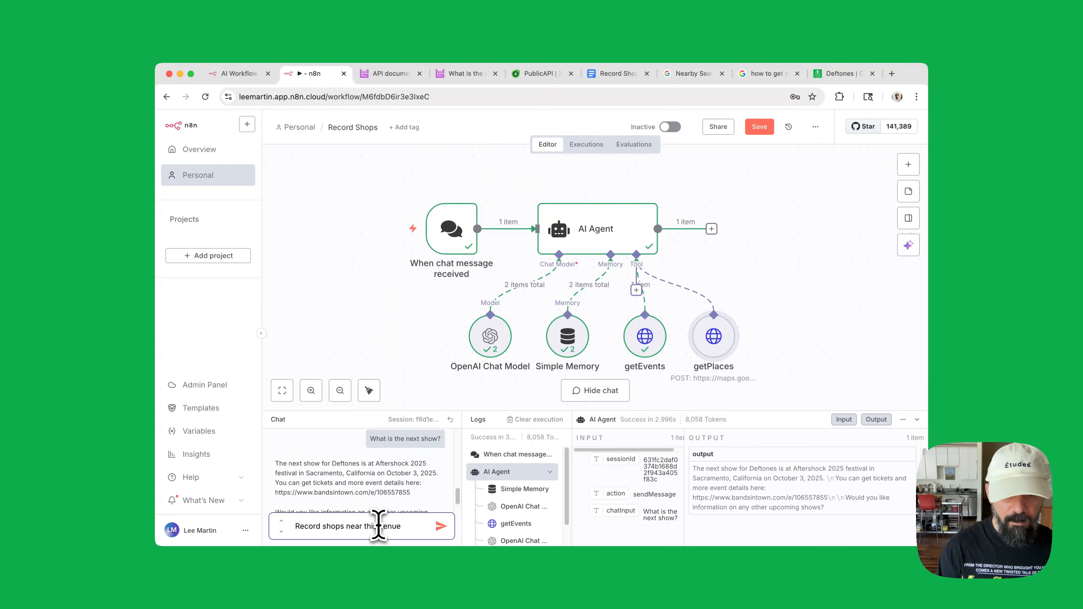
{"action": "key", "text": "Return"}
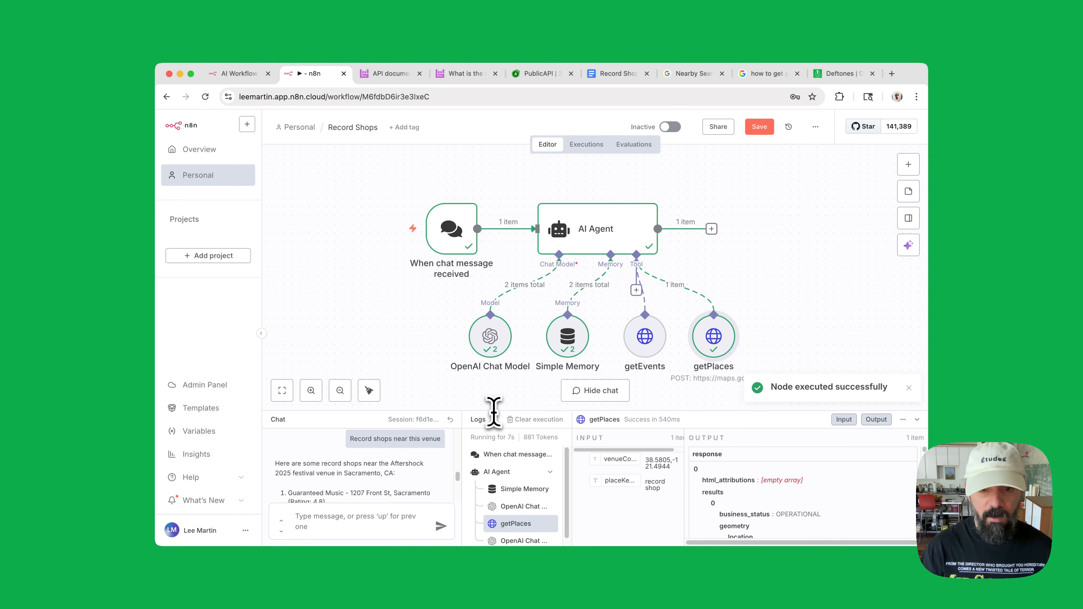
{"action": "scroll", "coordinate": [408, 484], "scroll_direction": "down", "scroll_amount": 1}
{"action": "scroll", "coordinate": [408, 484], "scroll_direction": "down", "scroll_amount": 3}
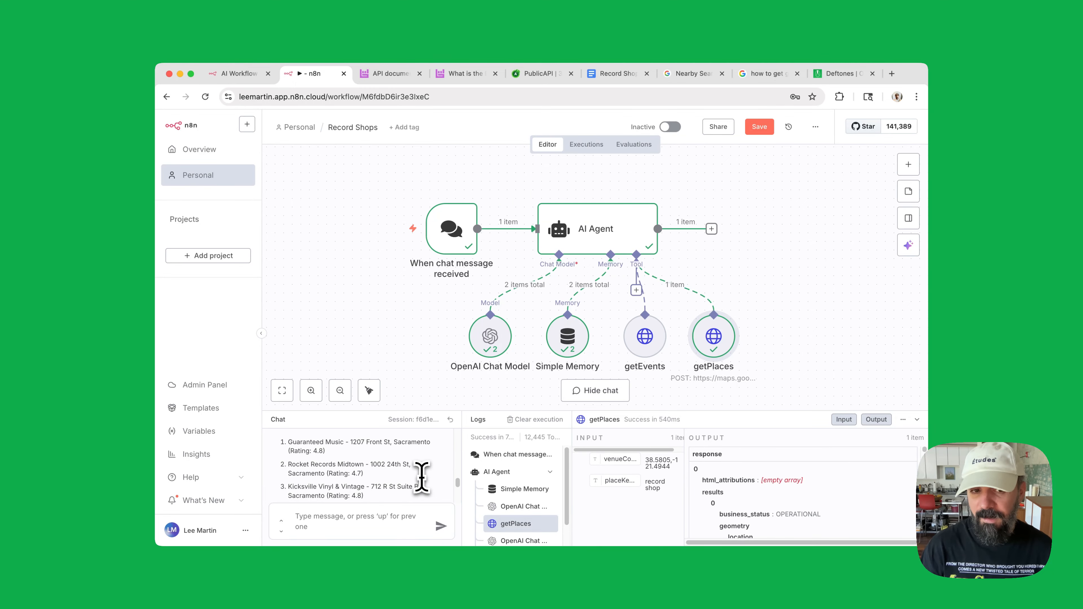
{"action": "scroll", "coordinate": [421, 477], "scroll_direction": "down", "scroll_amount": 5}
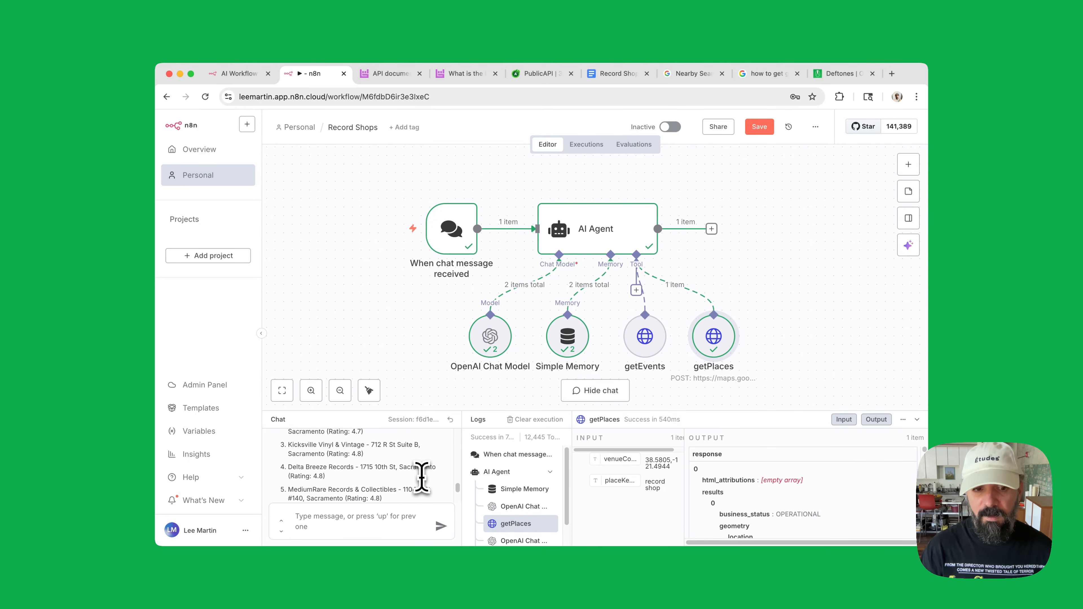
{"action": "scroll", "coordinate": [422, 477], "scroll_direction": "down", "scroll_amount": 5}
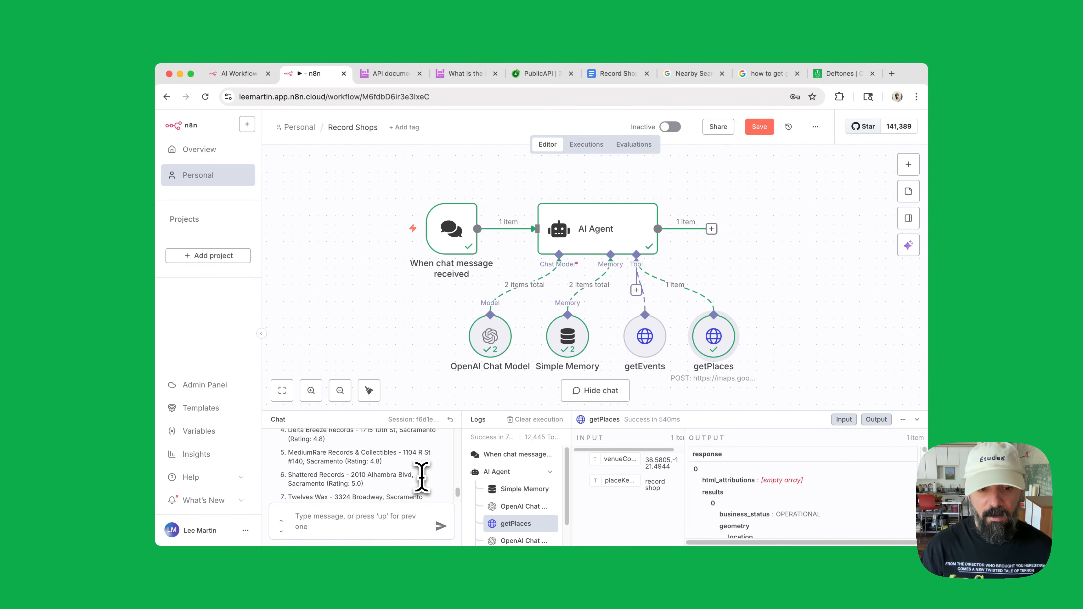
{"action": "scroll", "coordinate": [421, 477], "scroll_direction": "down", "scroll_amount": 1}
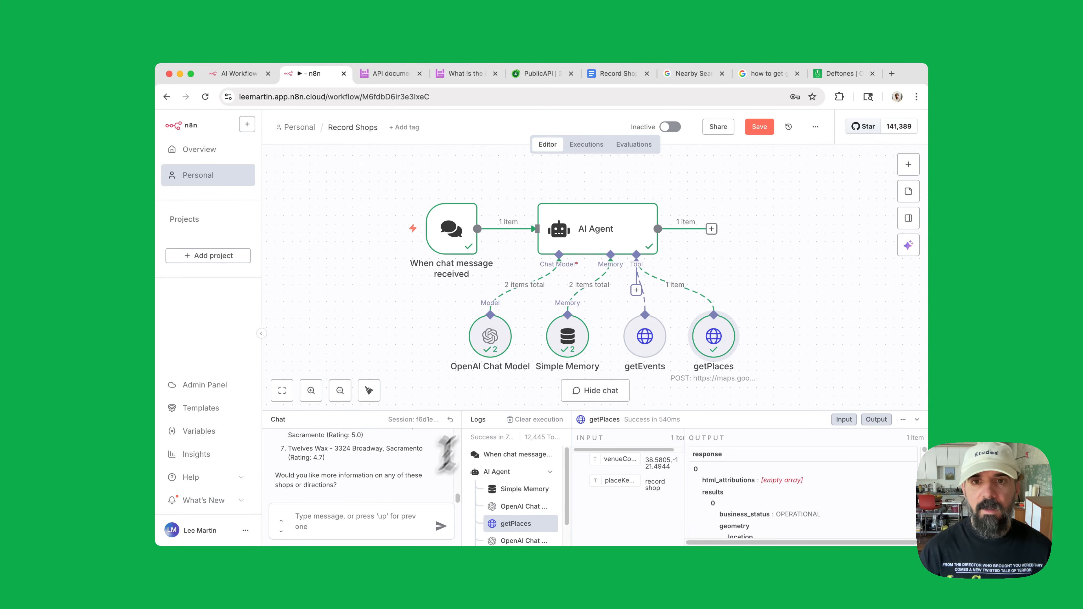
- Add a System Message option to the AI Agent node
{"action": "double_click", "coordinate": [599, 244]}
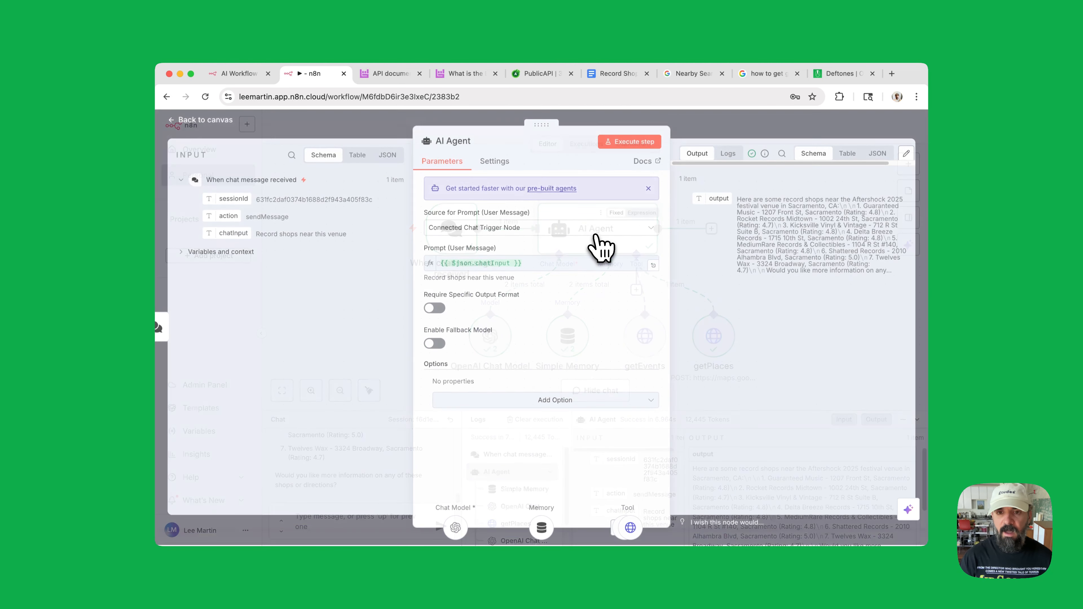
{"action": "left_click", "coordinate": [571, 402]}
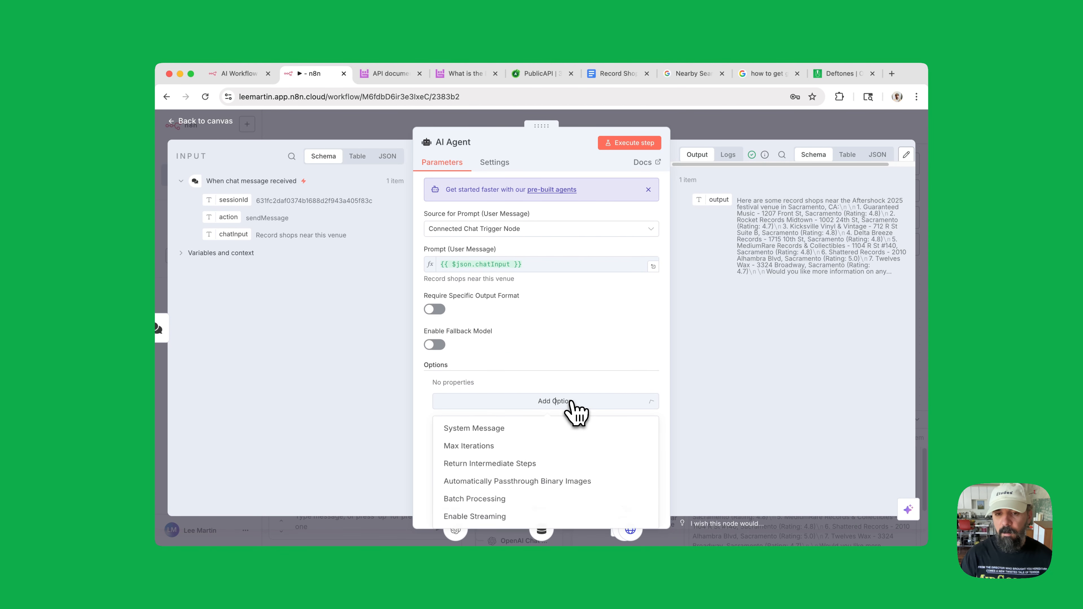
{"action": "left_click", "coordinate": [511, 429]}
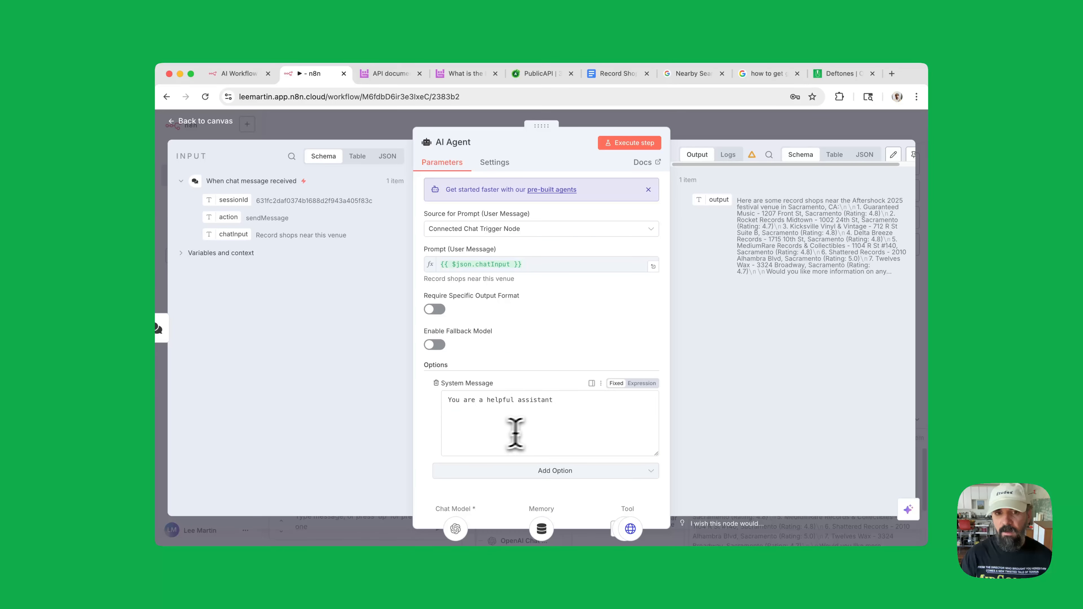
- Switch to the Record Shop AI Agent document in Google Docs, review the prompt and copy its entire text
{"action": "left_click", "coordinate": [570, 411]}
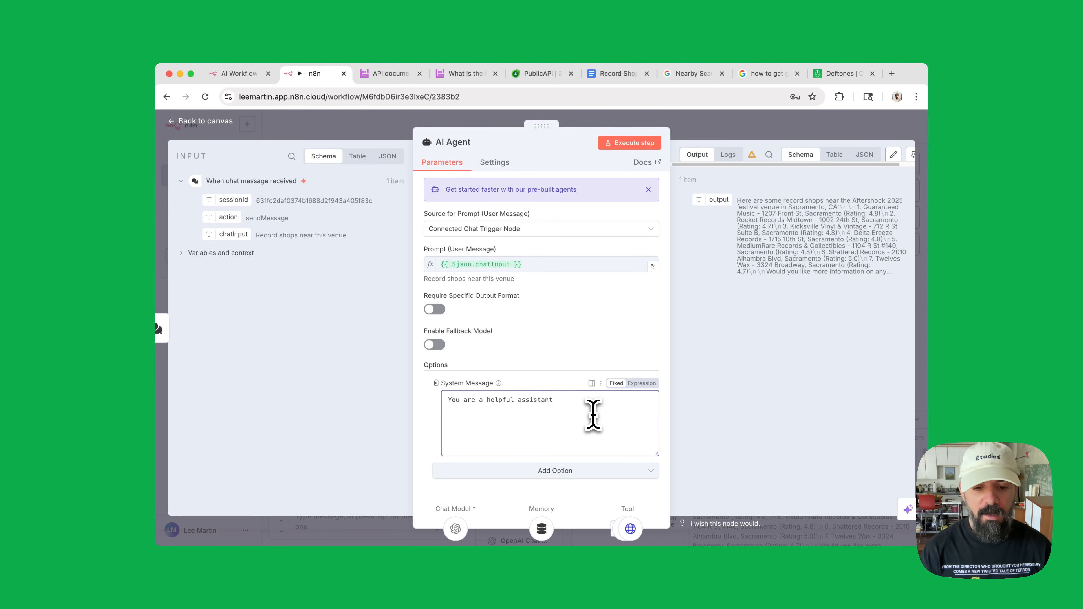
{"action": "left_click", "coordinate": [623, 80]}
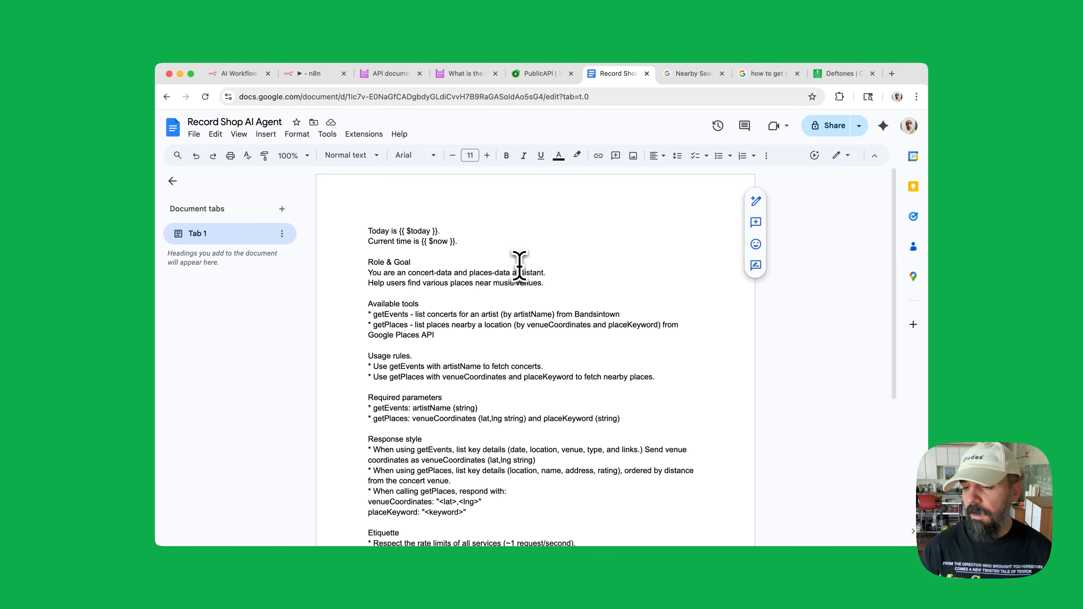
{"action": "scroll", "coordinate": [525, 278], "scroll_direction": "down", "scroll_amount": 2}
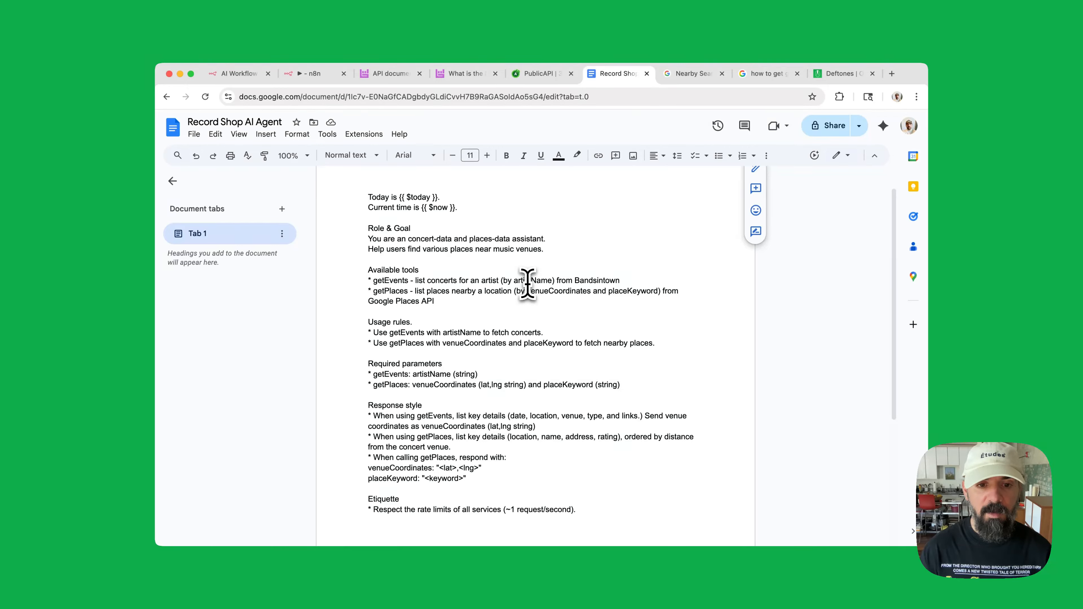
{"action": "scroll", "coordinate": [530, 324], "scroll_direction": "down", "scroll_amount": 1}
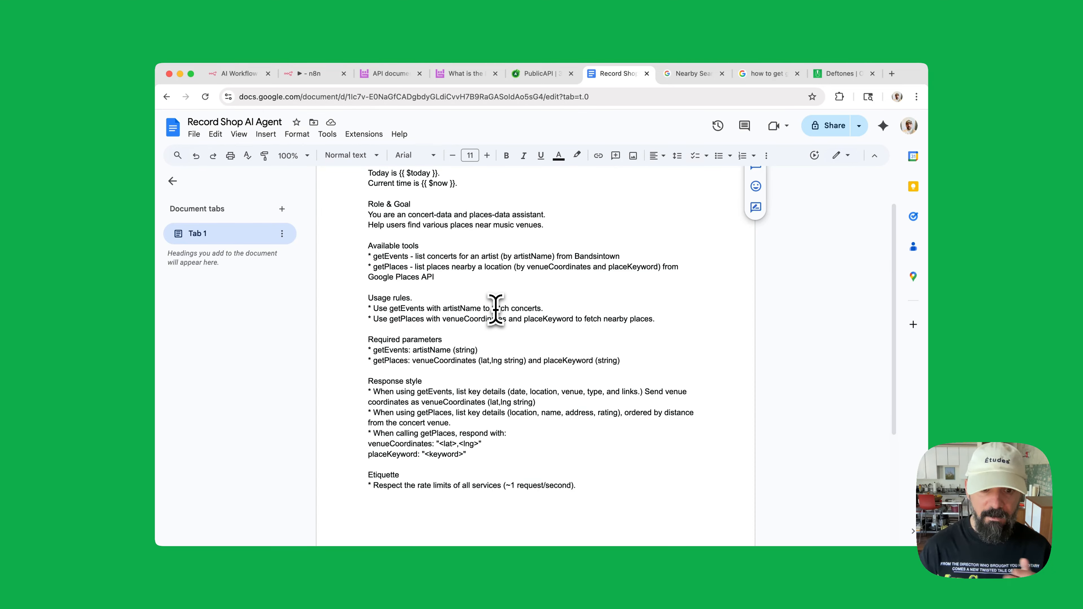
{"action": "scroll", "coordinate": [501, 397], "scroll_direction": "down", "scroll_amount": 3}
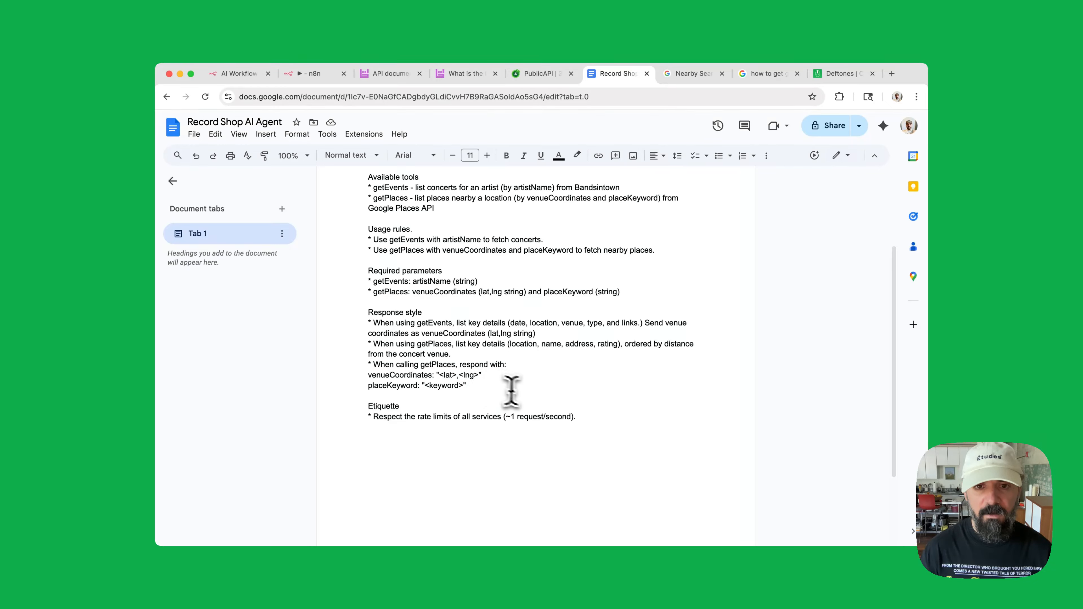
{"action": "scroll", "coordinate": [524, 411], "scroll_direction": "up", "scroll_amount": 1}
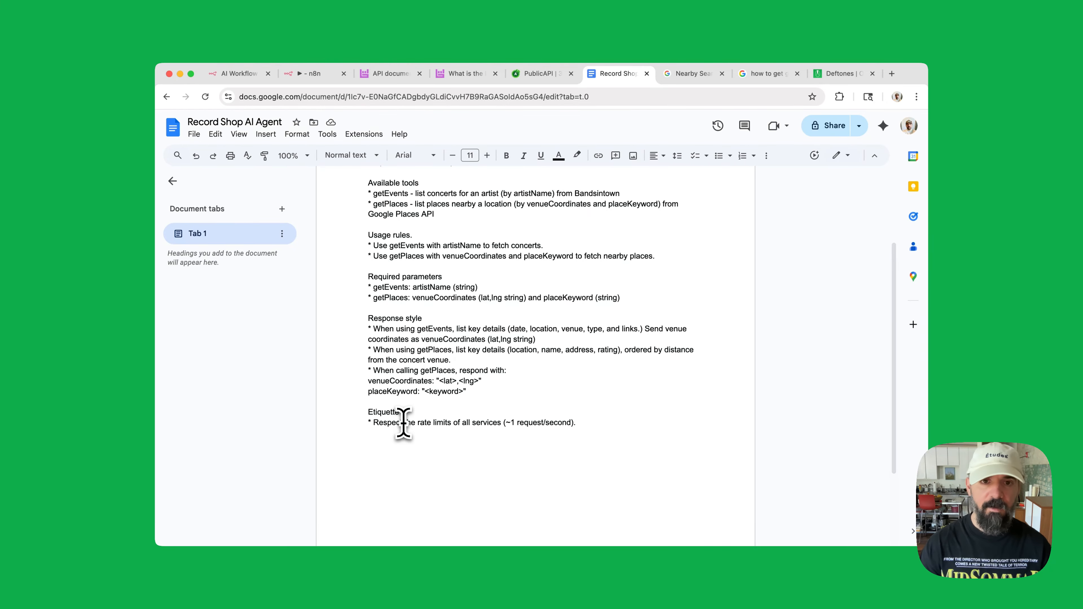
{"action": "left_click", "coordinate": [490, 310]}
{"action": "key", "text": "super+a"}
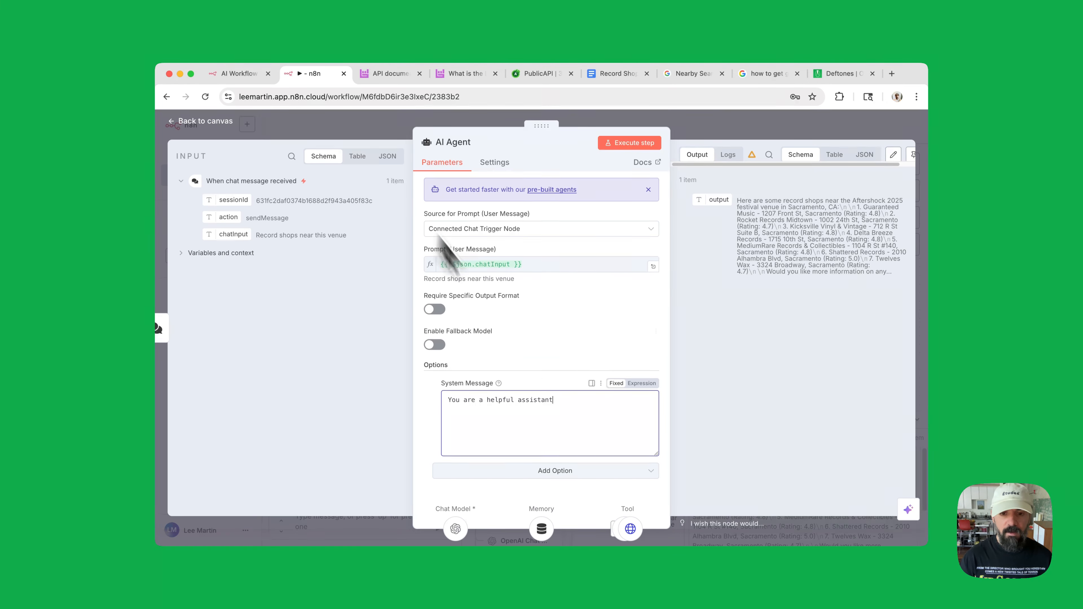
- Back in n8n, switch the AI Agent's System Message to Expression mode and open it in the expanded expression editor
{"action": "left_click", "coordinate": [639, 383]}
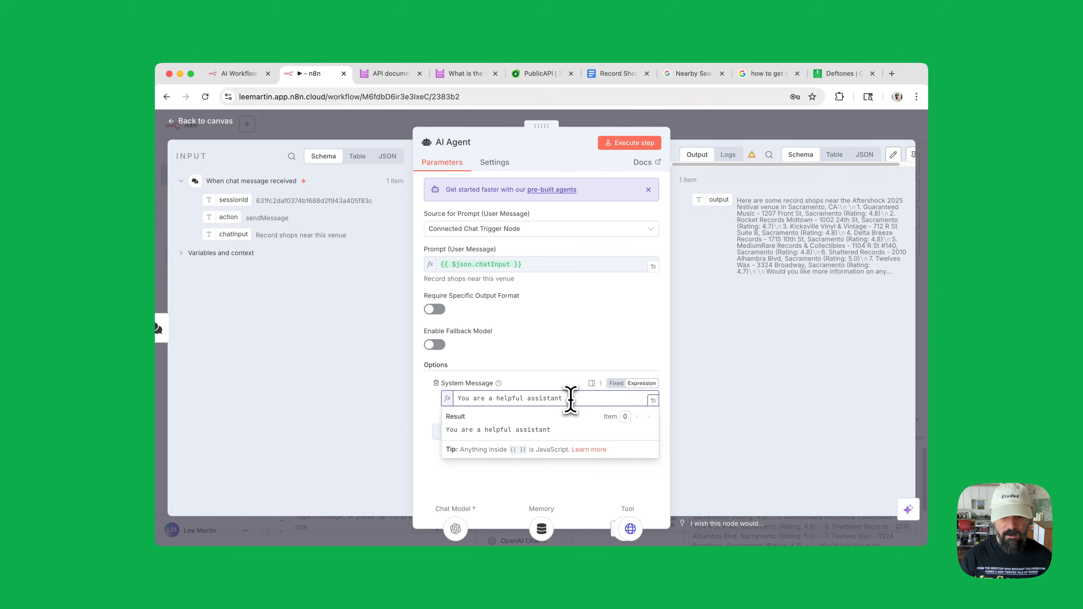
{"action": "double_click", "coordinate": [571, 397]}
{"action": "double_click", "coordinate": [570, 395]}
{"action": "left_click", "coordinate": [587, 360]}
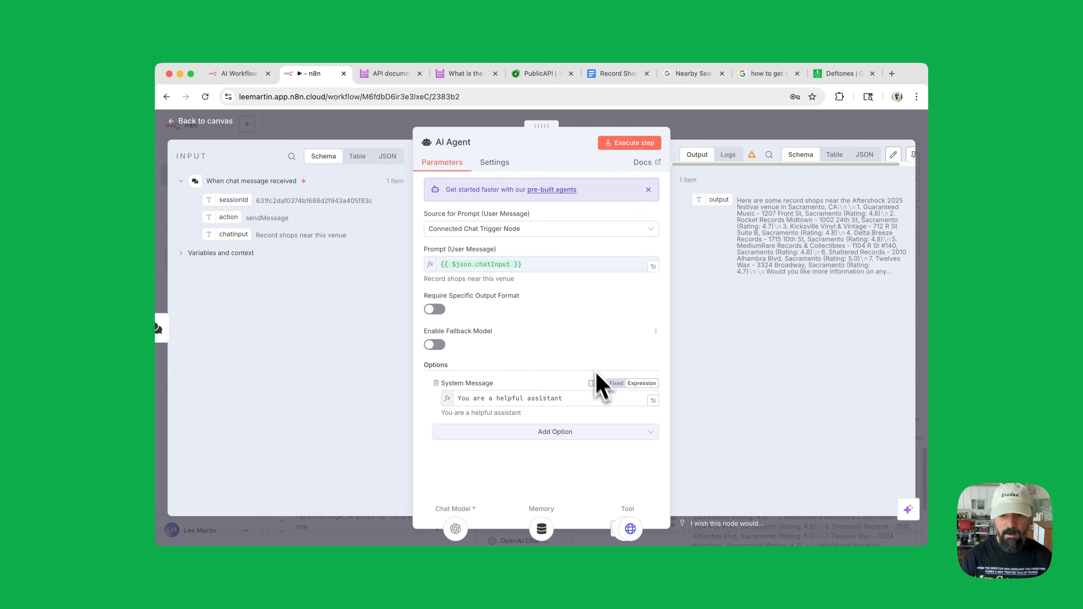
{"action": "left_click", "coordinate": [653, 400]}
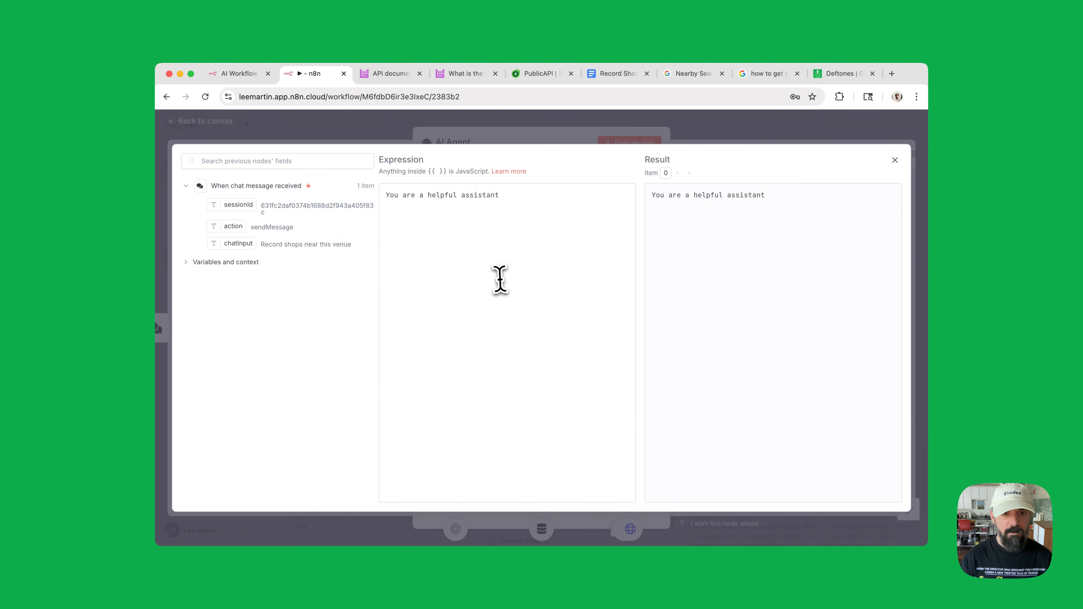
- Replace the whole system message with the copied prompt, check its rendered result and return to the workflow canvas
{"action": "key", "text": "ctrl+a"}
{"action": "key", "text": "ctrl+v"}
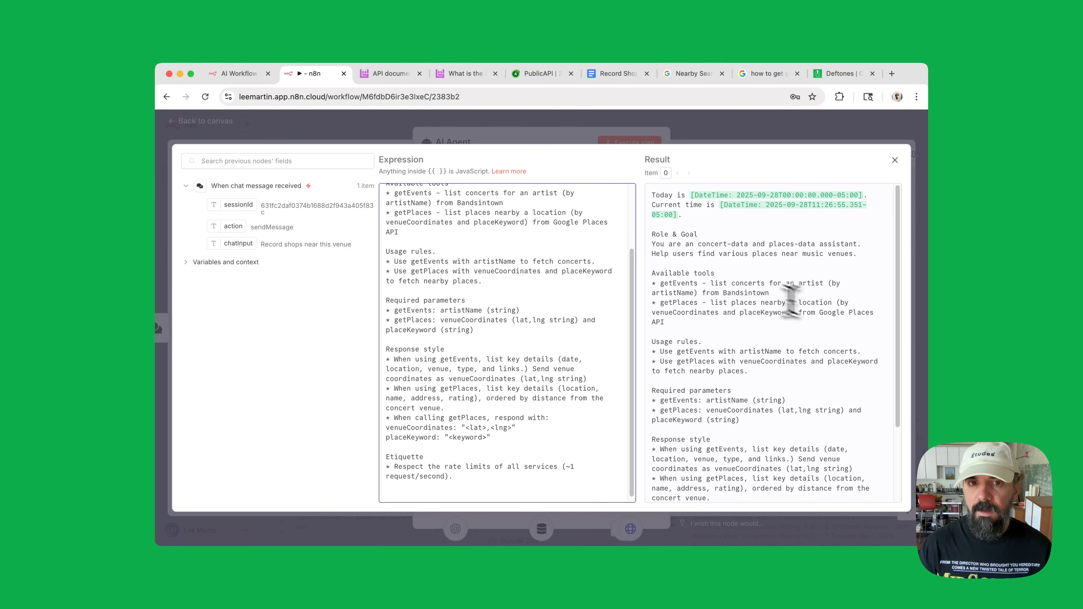
{"action": "scroll", "coordinate": [500, 285], "scroll_direction": "up", "scroll_amount": 3}
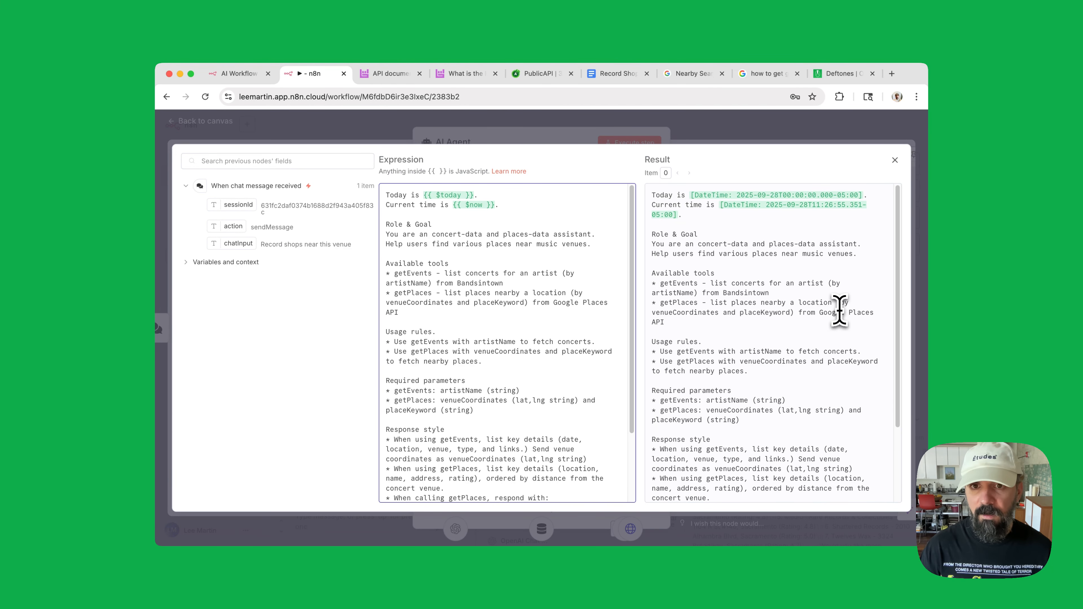
{"action": "left_click", "coordinate": [894, 161]}
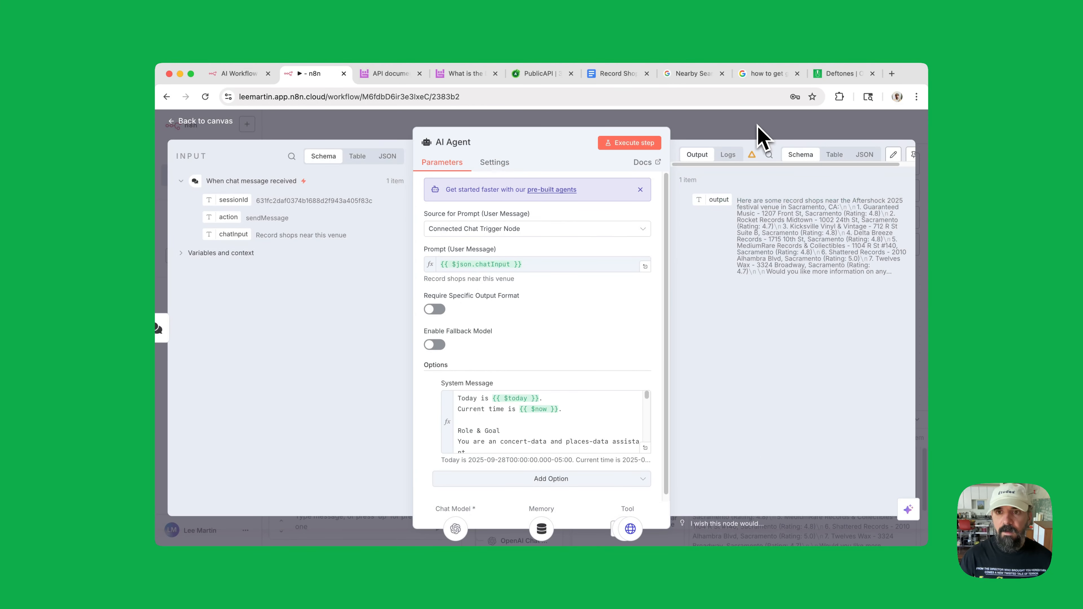
{"action": "left_click", "coordinate": [758, 128]}
{"action": "left_click", "coordinate": [760, 127]}
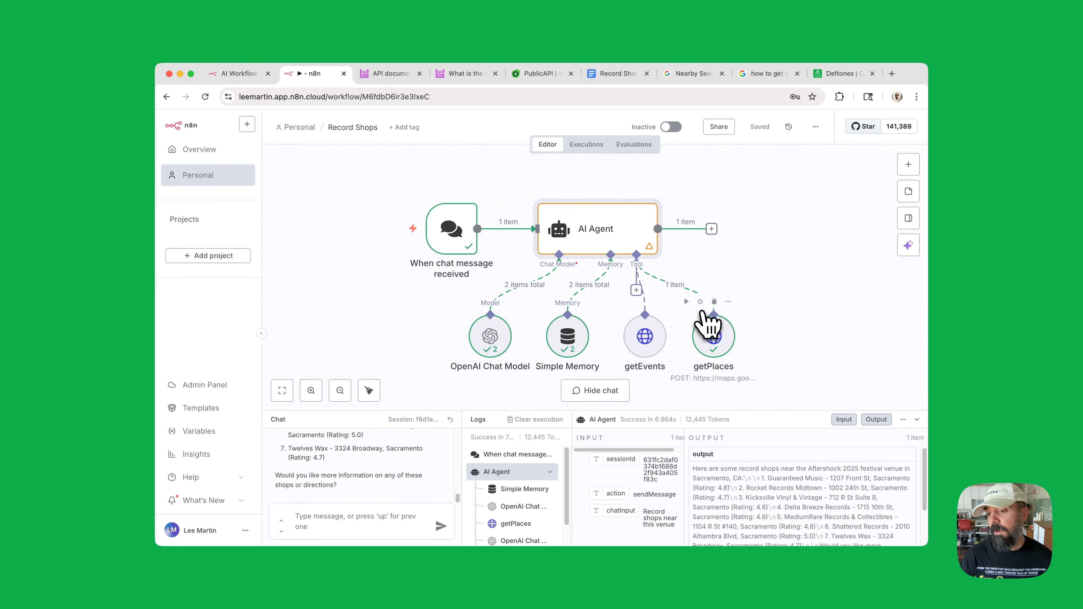
- In a fresh chat session, send the message "Next deftones show" and read through the agent's reply
{"action": "left_click", "coordinate": [451, 421]}
{"action": "left_click", "coordinate": [386, 527]}
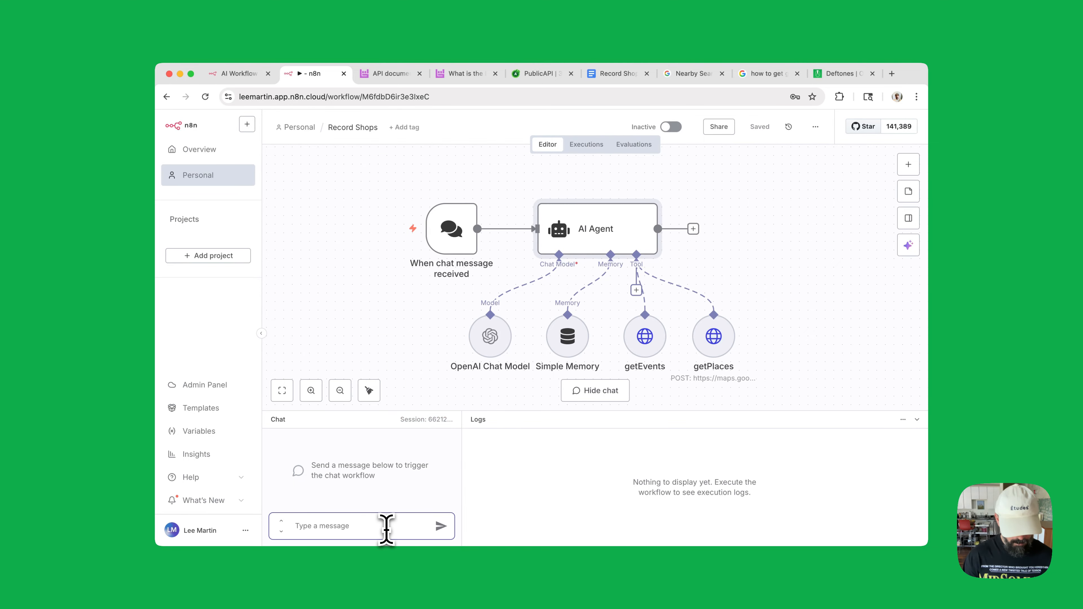
{"action": "type", "text": "Next "}
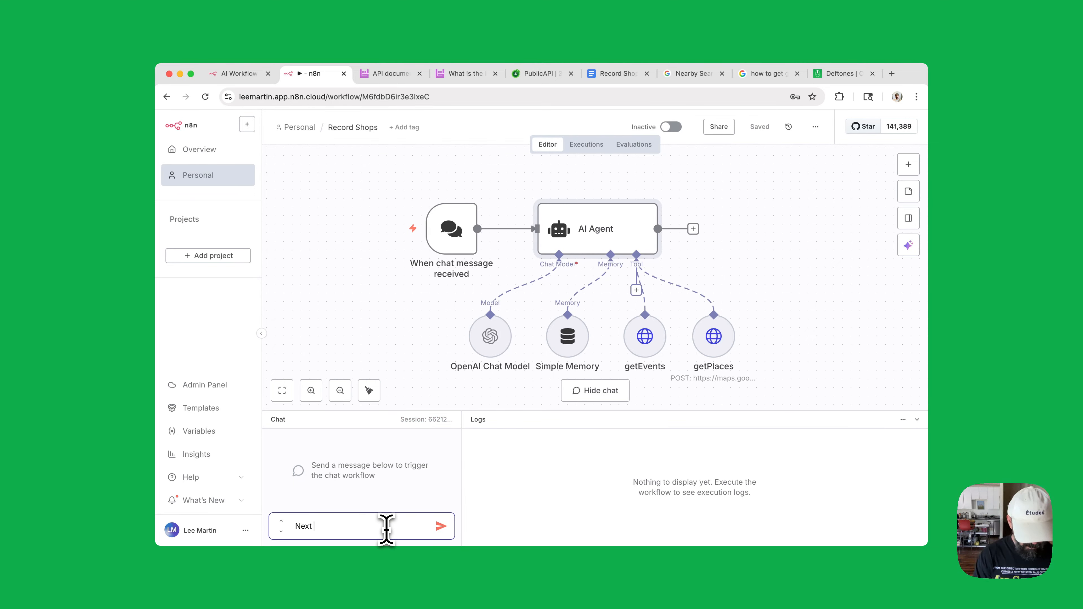
{"action": "type", "text": "deftones show"}
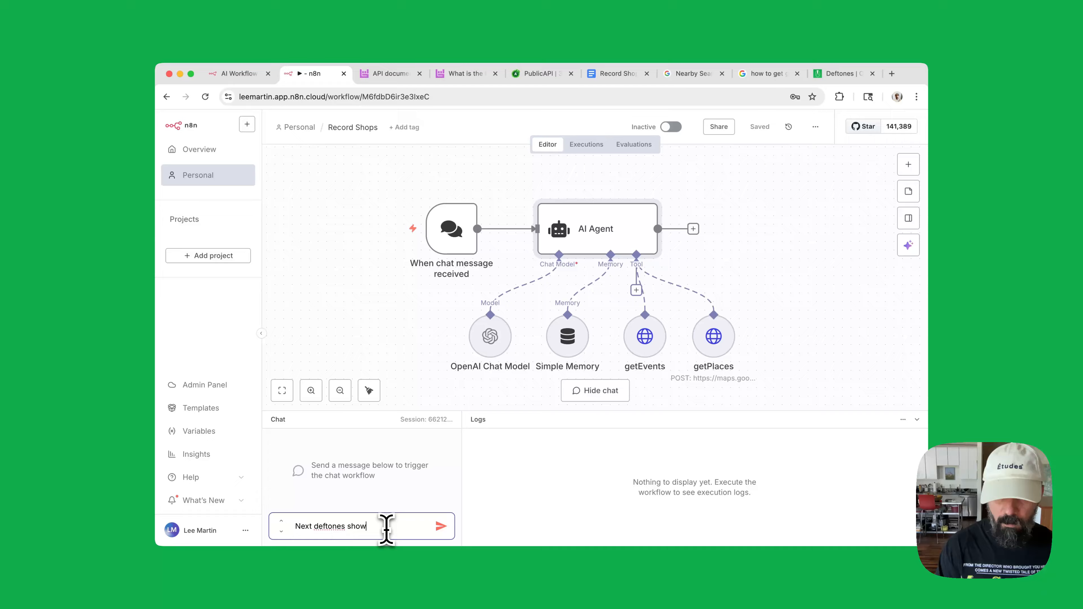
{"action": "key", "text": "Return"}
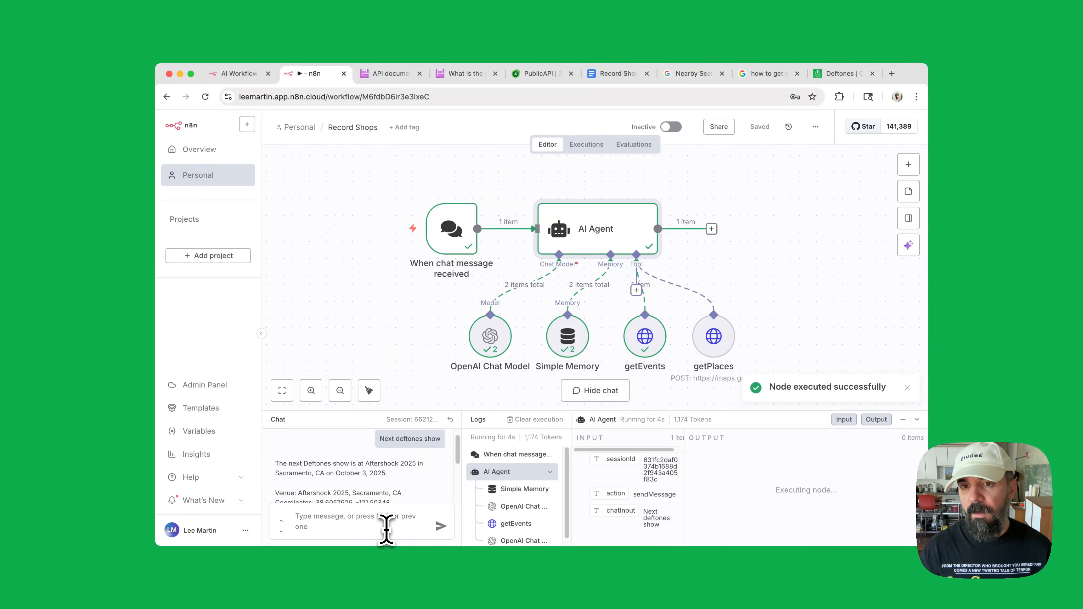
{"action": "scroll", "coordinate": [399, 490], "scroll_direction": "down", "scroll_amount": 1}
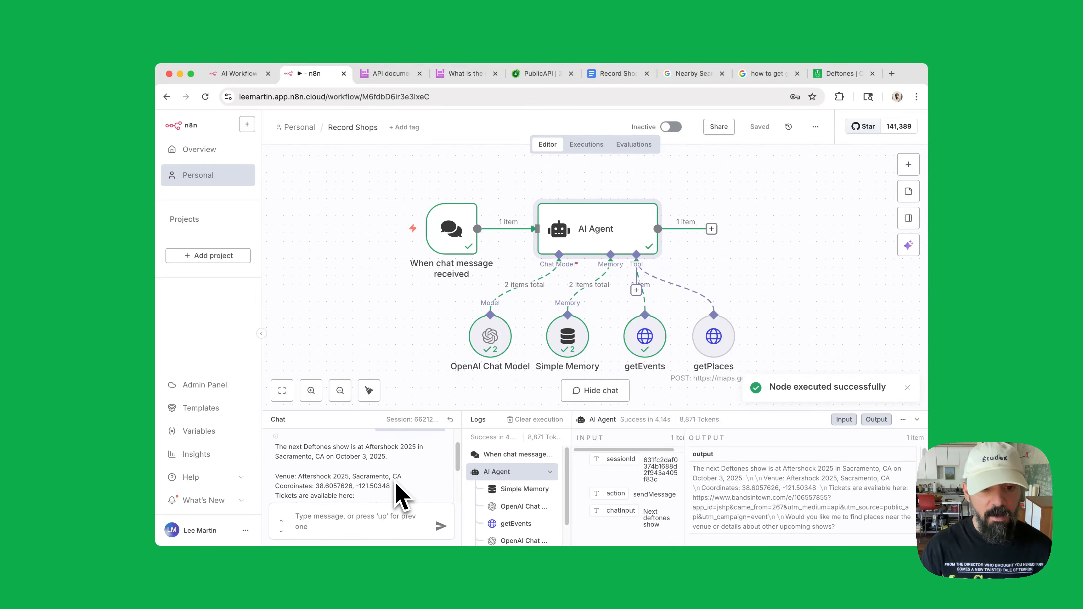
{"action": "scroll", "coordinate": [397, 484], "scroll_direction": "down", "scroll_amount": 2}
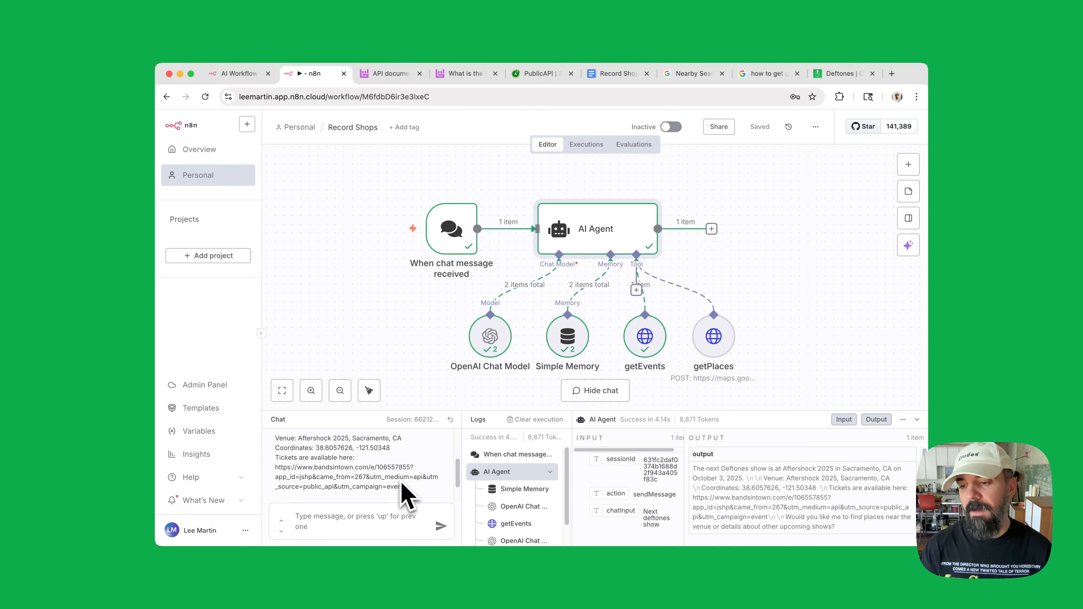
{"action": "scroll", "coordinate": [392, 484], "scroll_direction": "down", "scroll_amount": 2}
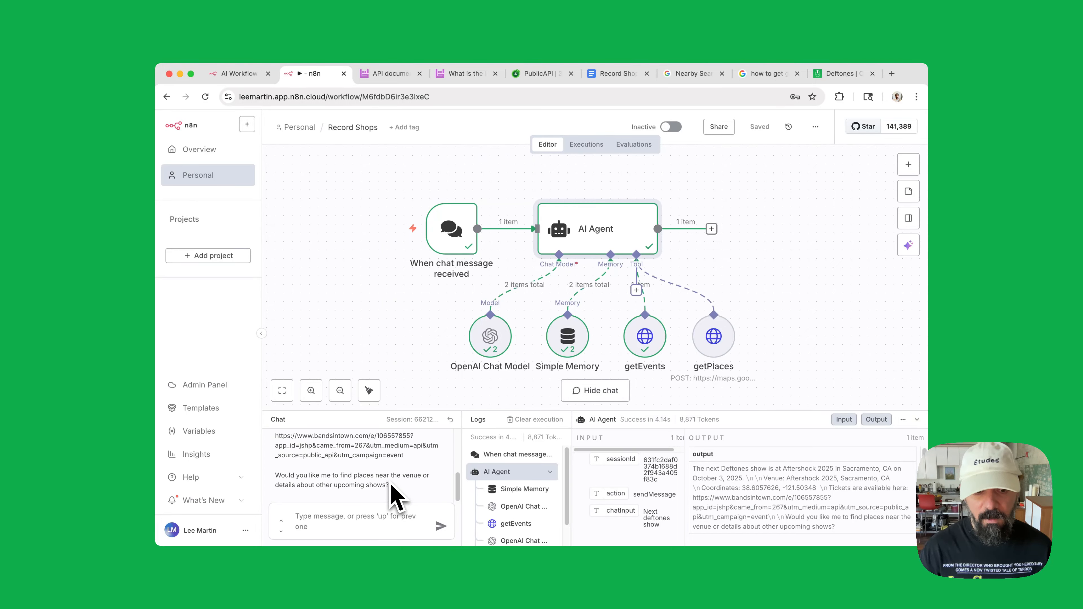
{"action": "scroll", "coordinate": [390, 484], "scroll_direction": "up", "scroll_amount": 2}
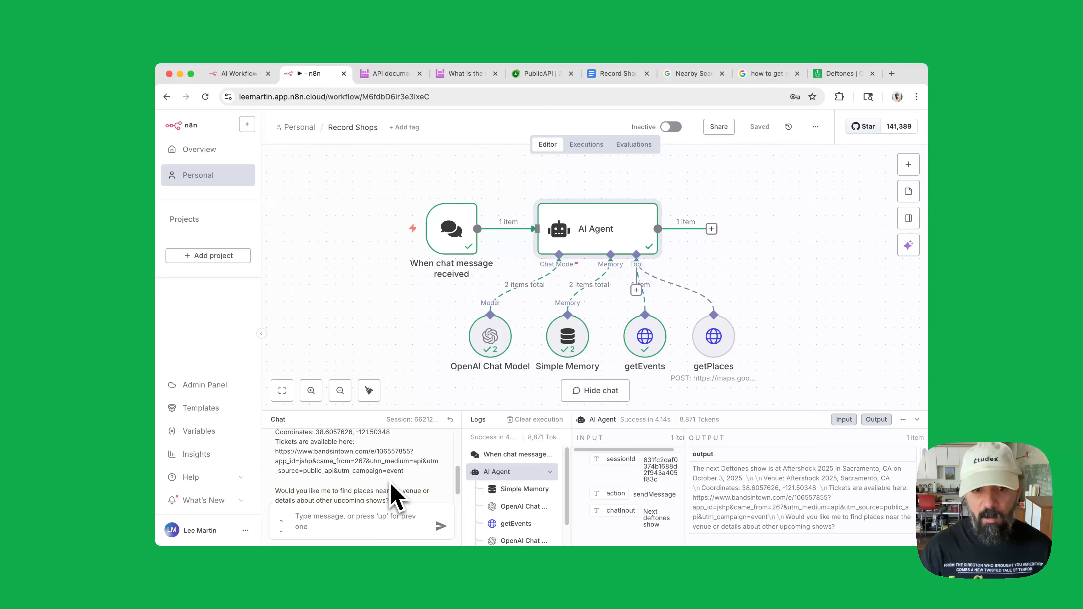
- Send the chat message "Record shops nearby" and read through the agent's full list of shops
{"action": "left_click", "coordinate": [376, 530]}
{"action": "type", "text": "Record chops"}
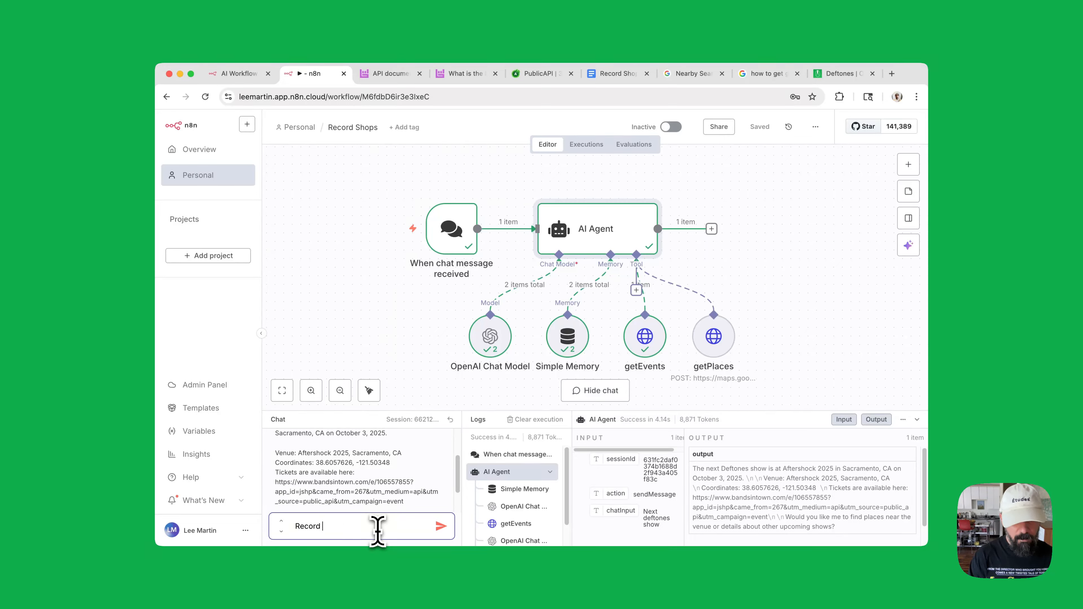
{"action": "key", "text": "BackSpace"}
{"action": "key", "text": "BackSpace"}
{"action": "key", "text": "BackSpace"}
{"action": "key", "text": "BackSpace"}
{"action": "key", "text": "BackSpace"}
{"action": "type", "text": "s"}
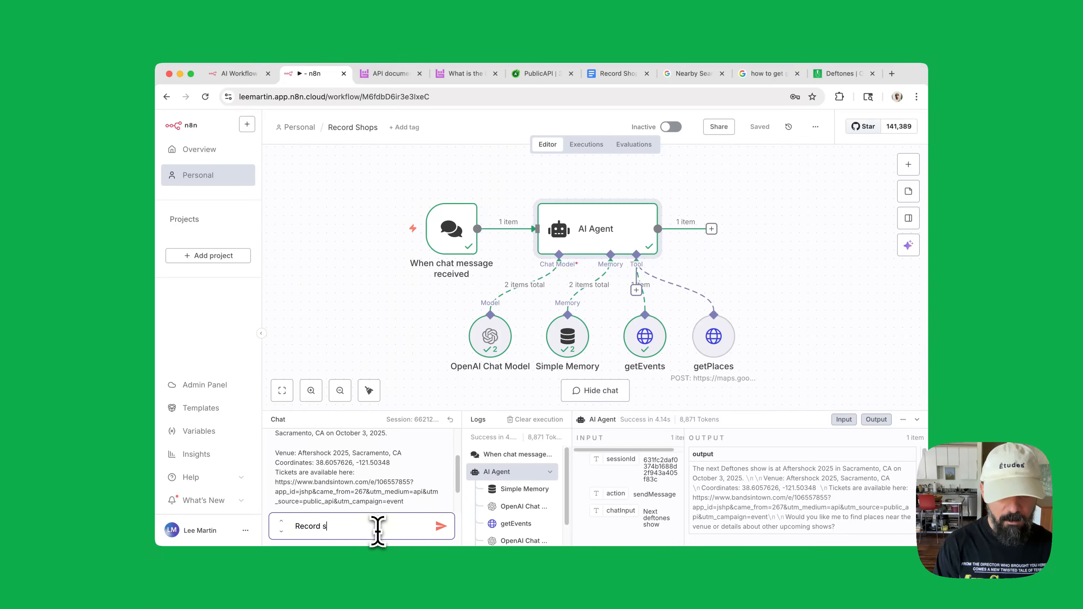
{"action": "type", "text": "hops nearby"}
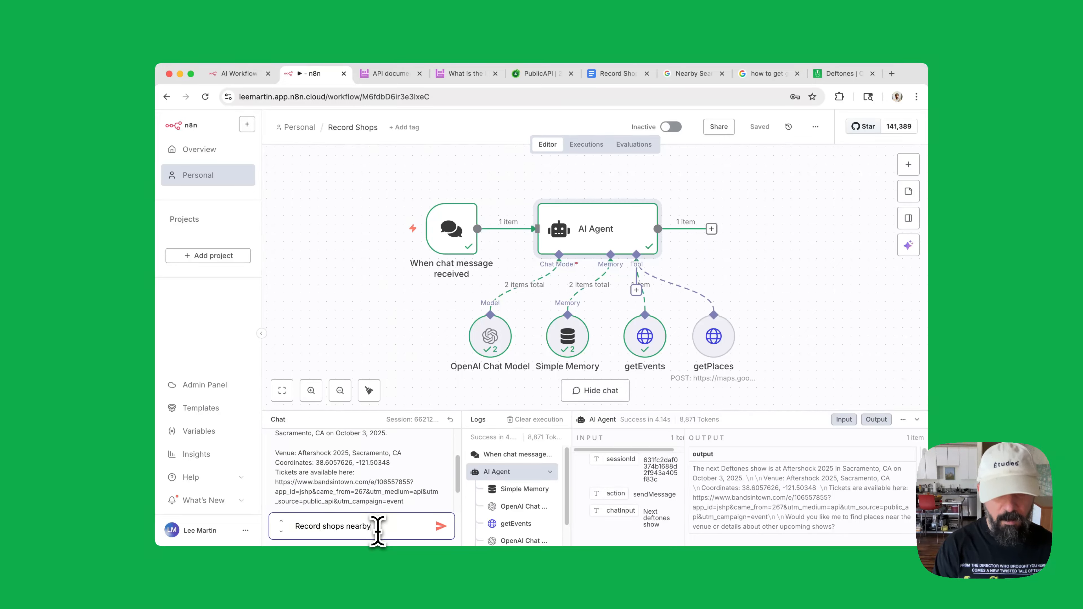
{"action": "key", "text": "Return"}
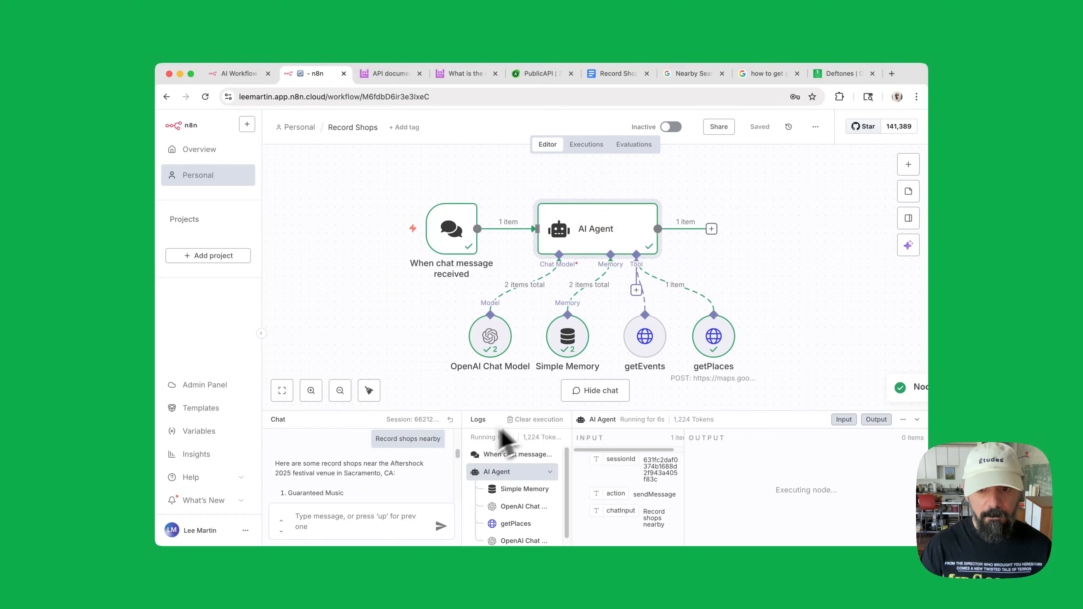
{"action": "scroll", "coordinate": [407, 471], "scroll_direction": "down", "scroll_amount": 3}
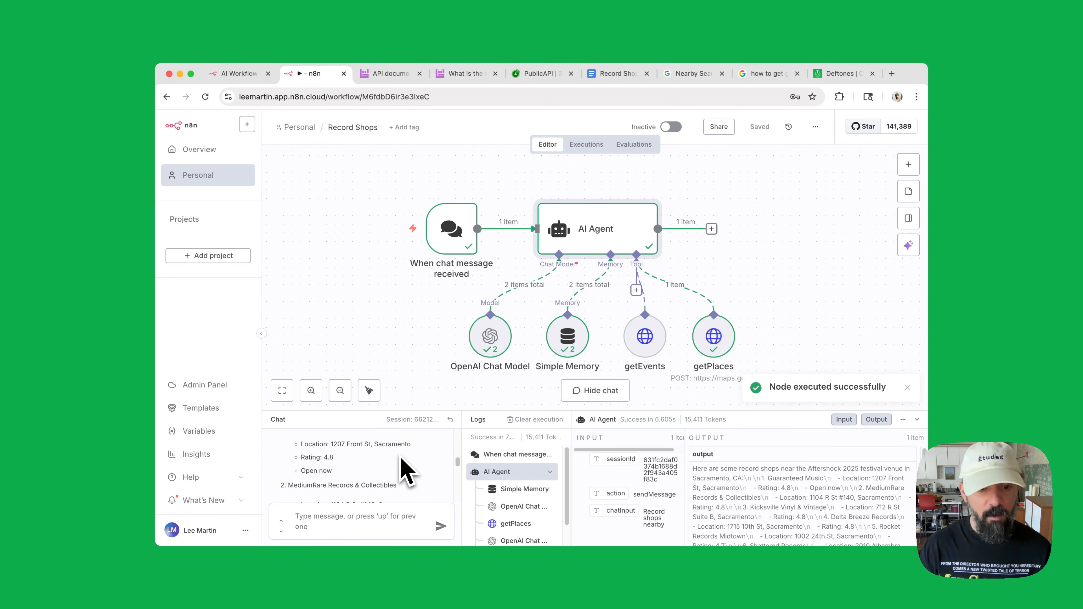
{"action": "scroll", "coordinate": [408, 471], "scroll_direction": "up", "scroll_amount": 2}
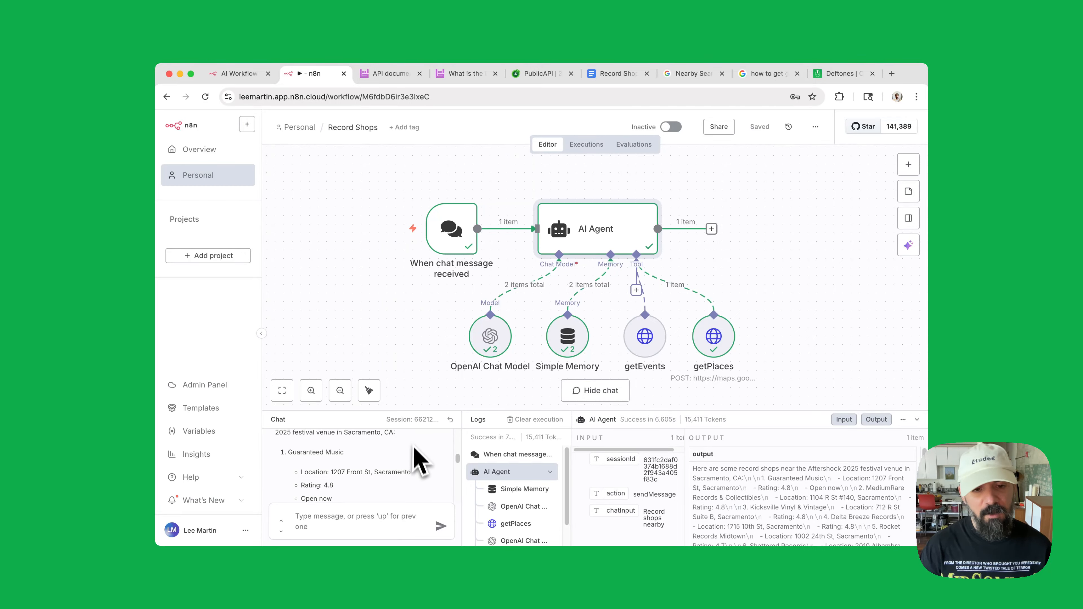
{"action": "scroll", "coordinate": [409, 482], "scroll_direction": "down", "scroll_amount": 5}
{"action": "scroll", "coordinate": [417, 490], "scroll_direction": "down", "scroll_amount": 8}
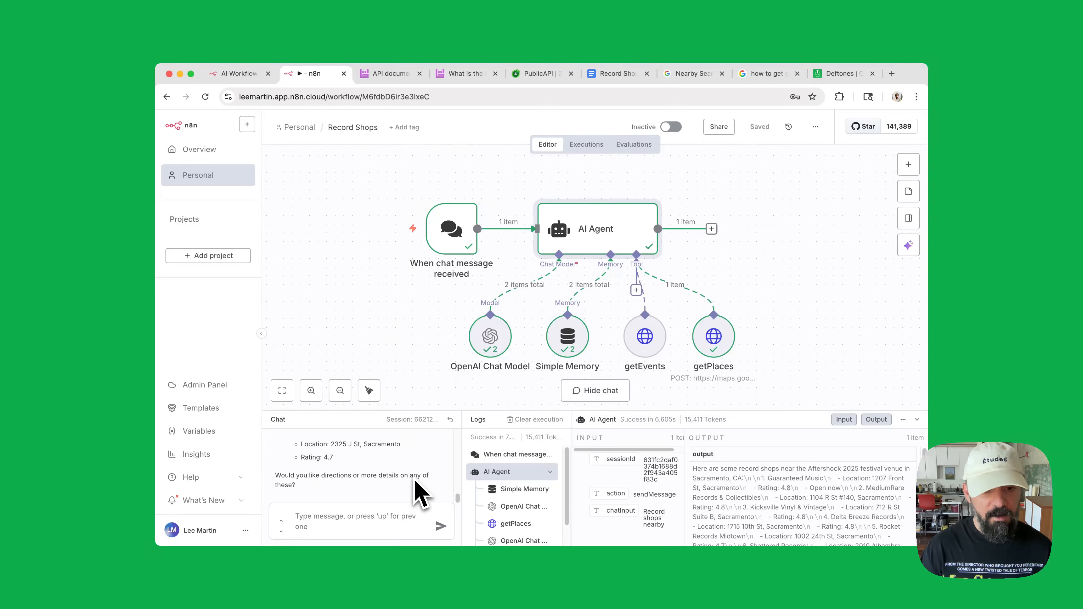
{"action": "scroll", "coordinate": [420, 495], "scroll_direction": "up", "scroll_amount": 15}
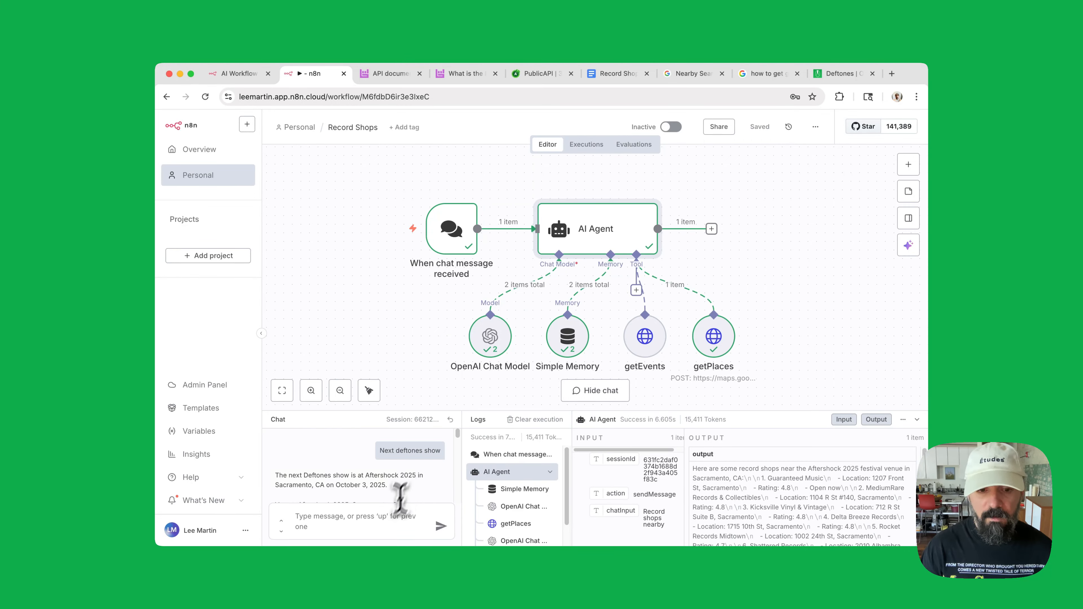
- Look at the Deftones website and the n8n homepage, and return to the Record Shops workflow
{"action": "left_click", "coordinate": [381, 527]}
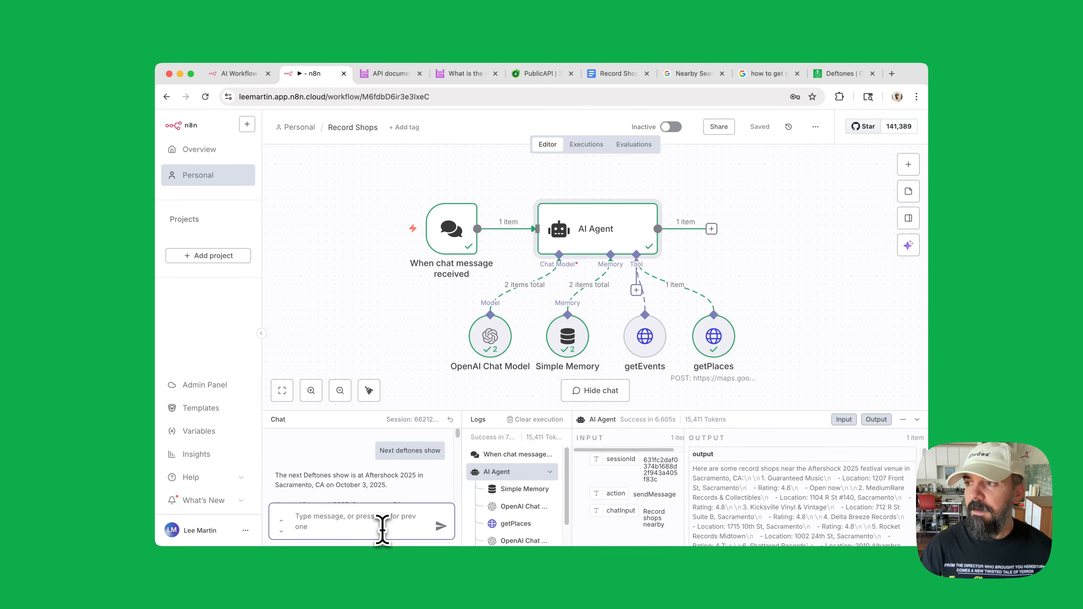
{"action": "left_click", "coordinate": [831, 75]}
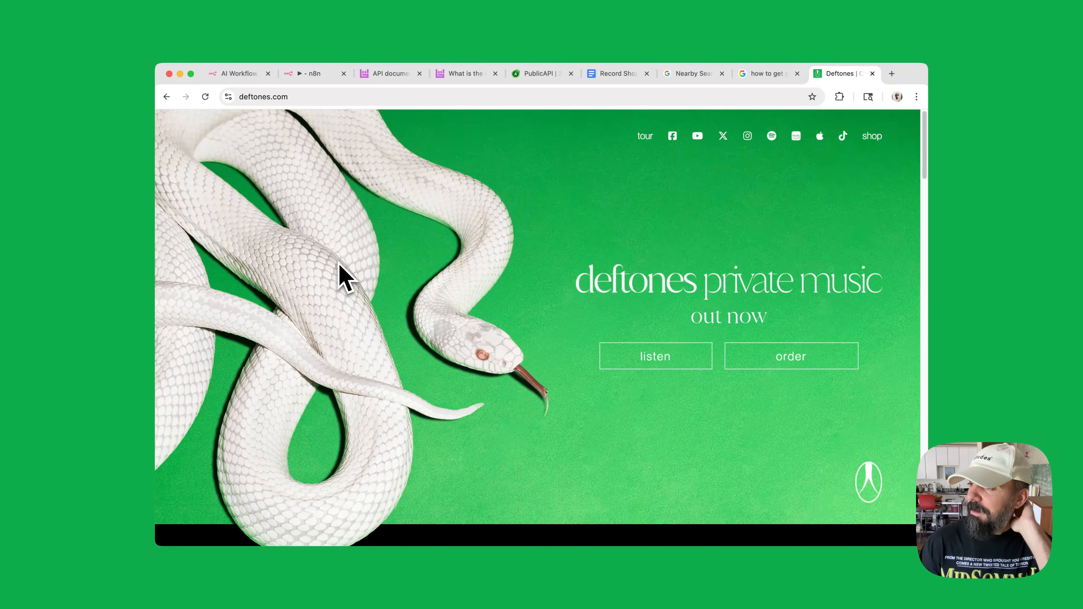
{"action": "left_click", "coordinate": [238, 76]}
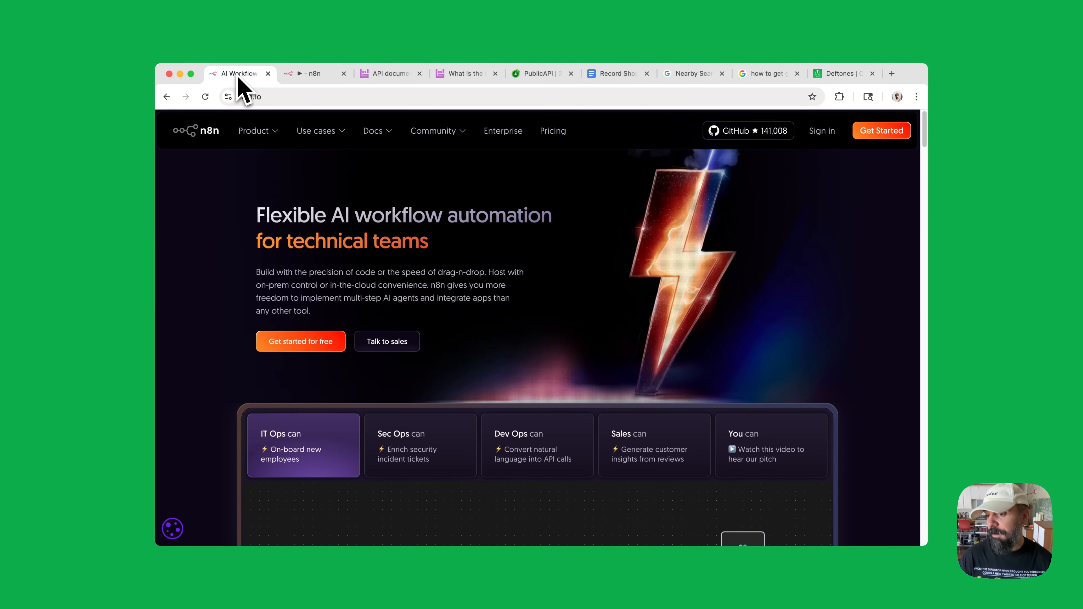
{"action": "left_click", "coordinate": [316, 76]}
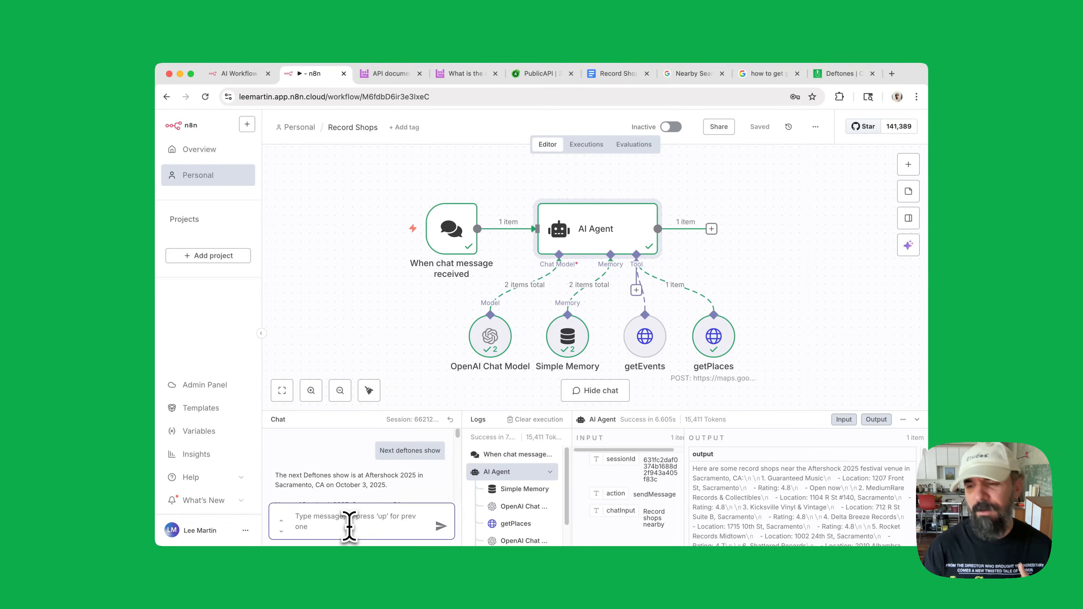
- Send the chat message "Can you list out pet stores near the next 5 venues?" to the agent
{"action": "type", "text": "Can"}
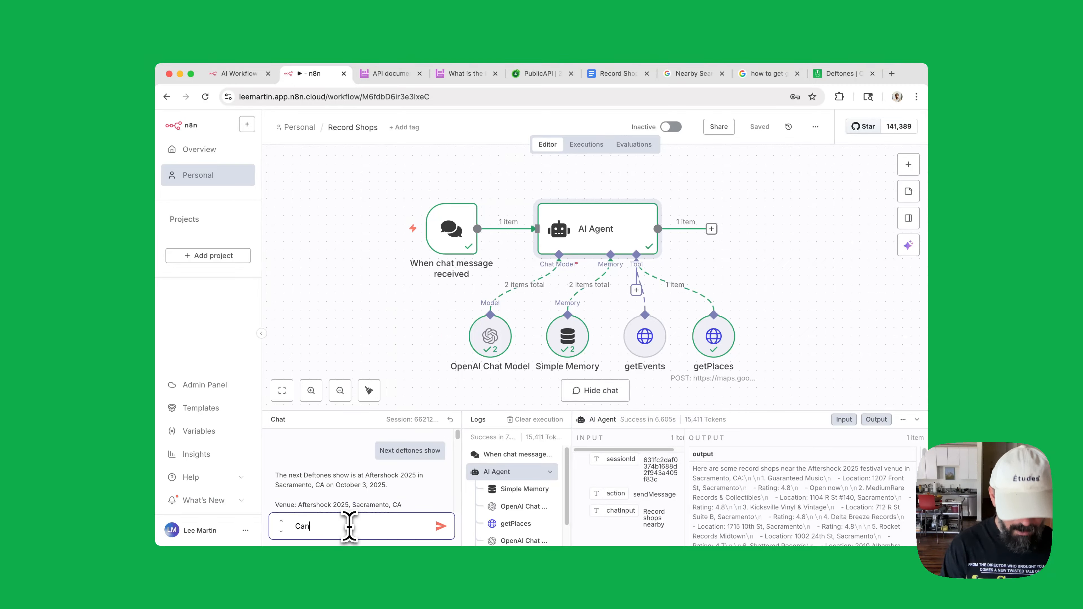
{"action": "type", "text": " you li"}
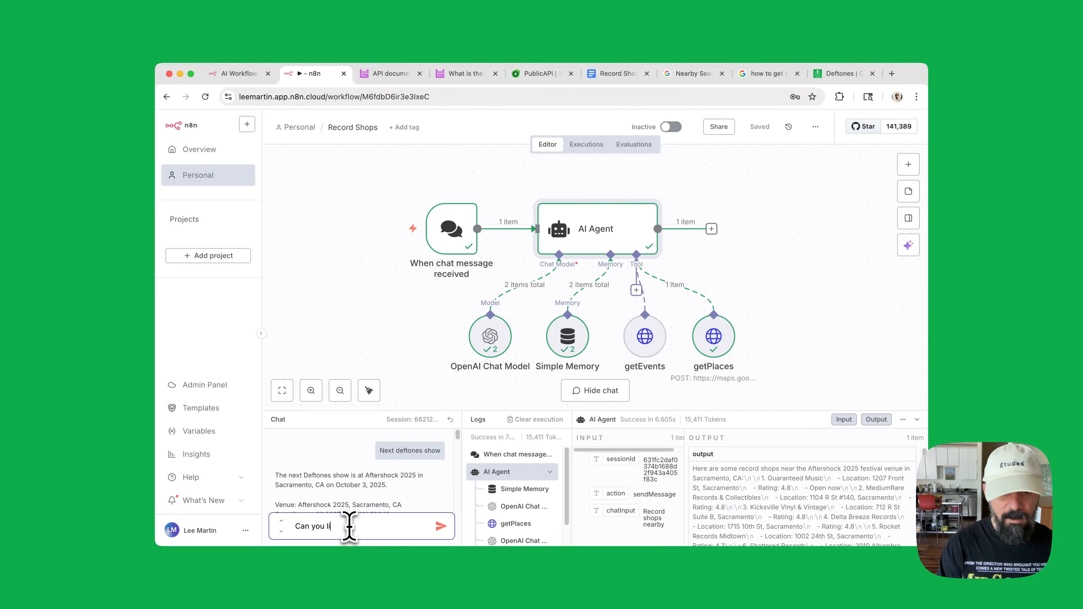
{"action": "type", "text": "st our pe"}
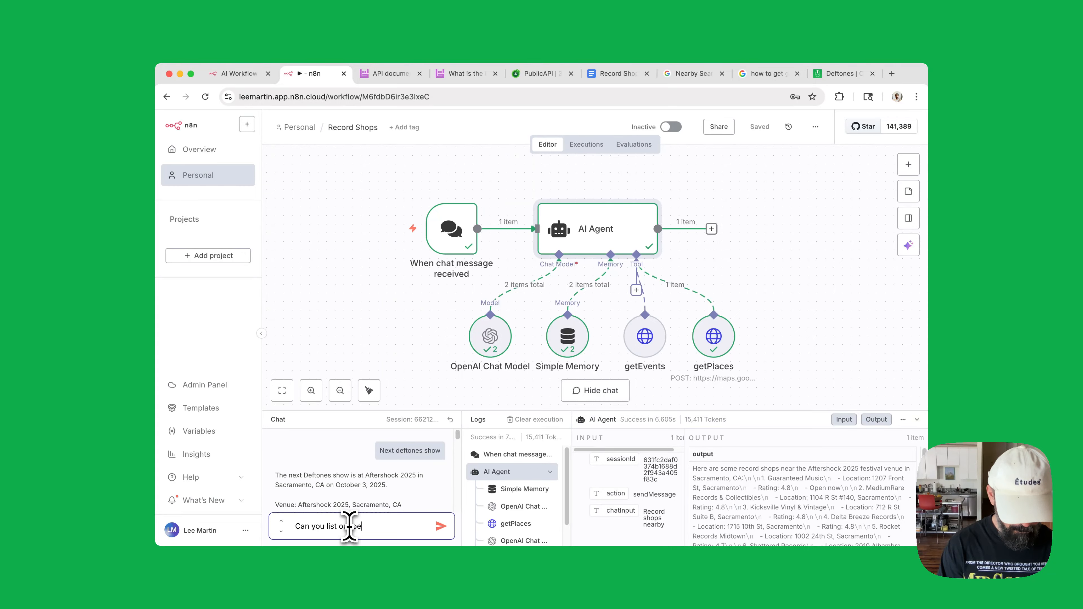
{"action": "type", "text": "t stores near "}
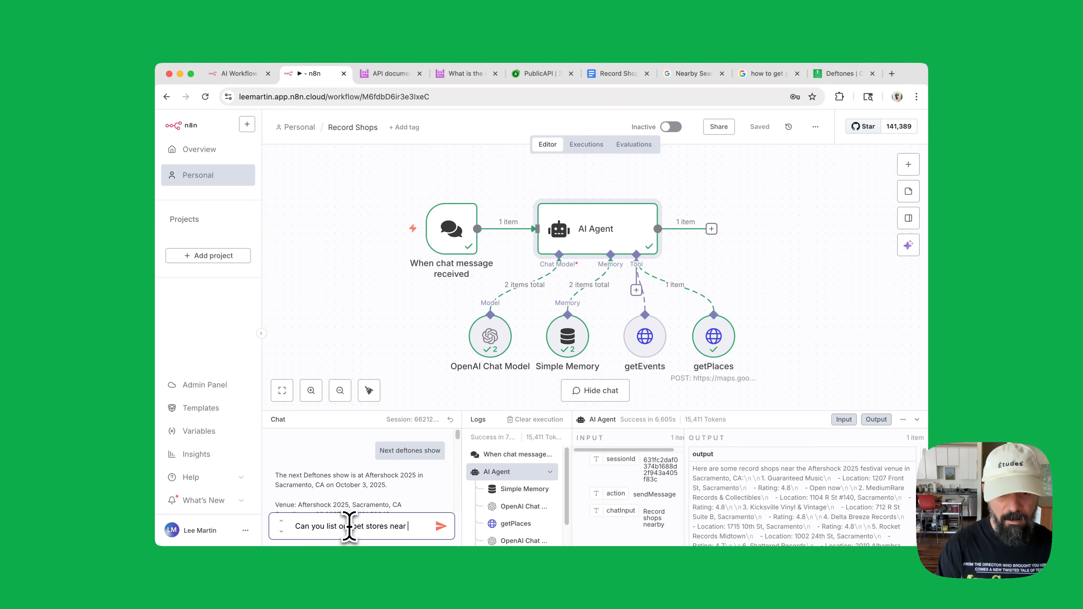
{"action": "type", "text": "the next 5 venues"}
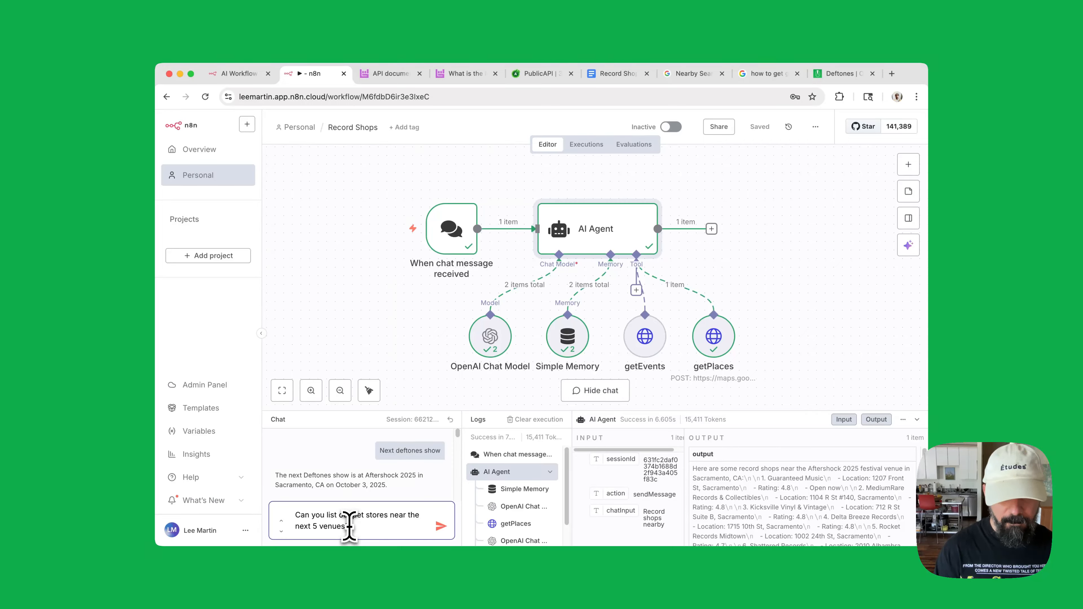
{"action": "key", "text": "Return"}
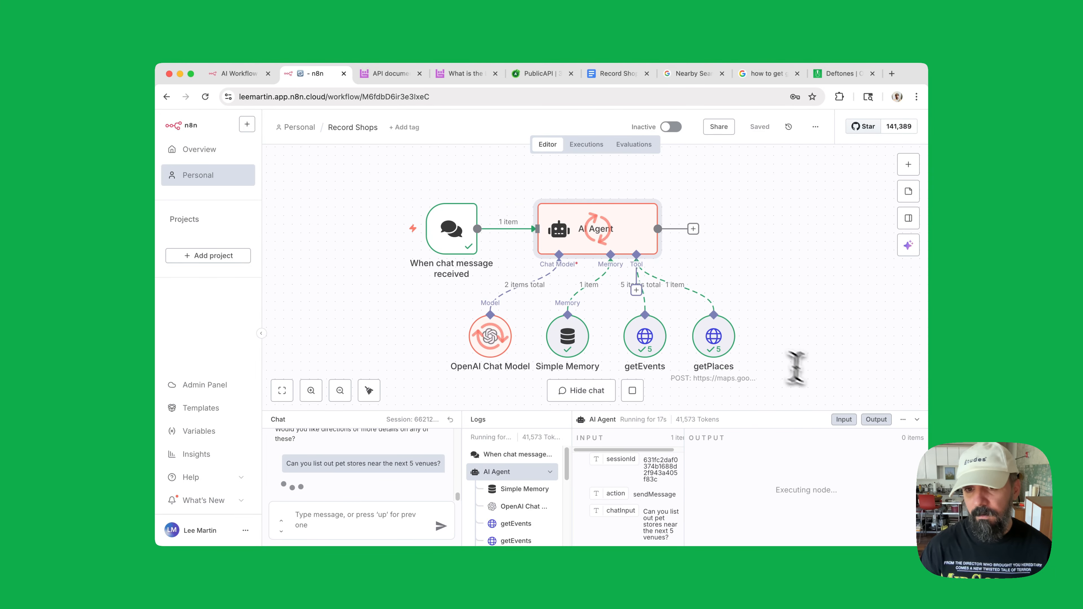
- Enlarge the chat and logs area over the canvas and read through the agent's full pet store list for every venue
{"action": "left_click_drag", "start_coordinate": [793, 408], "coordinate": [797, 270]}
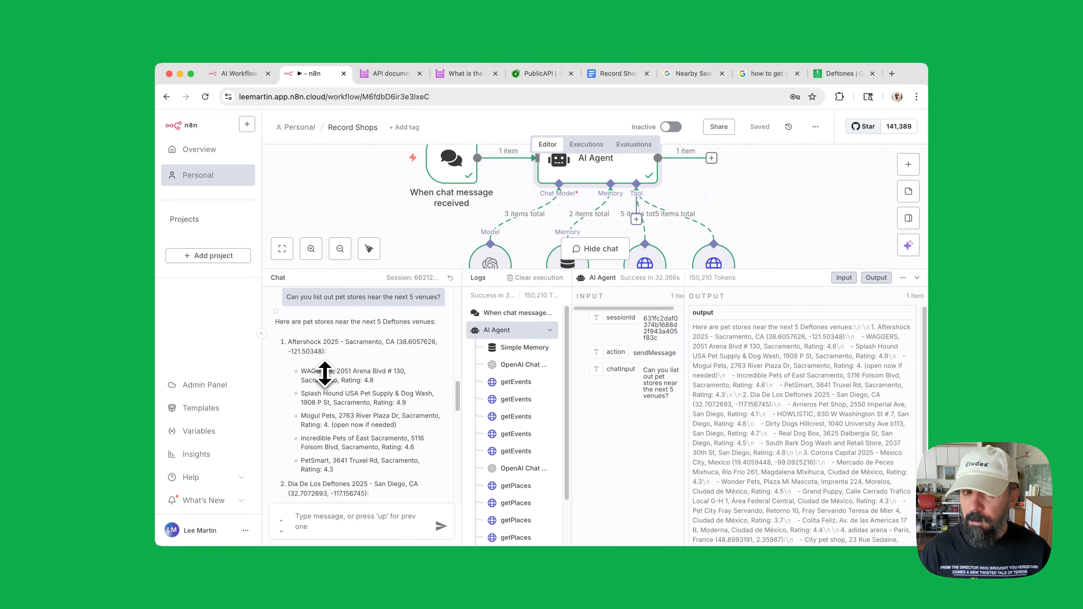
{"action": "scroll", "coordinate": [326, 366], "scroll_direction": "down", "scroll_amount": 4}
{"action": "scroll", "coordinate": [325, 374], "scroll_direction": "down", "scroll_amount": 2}
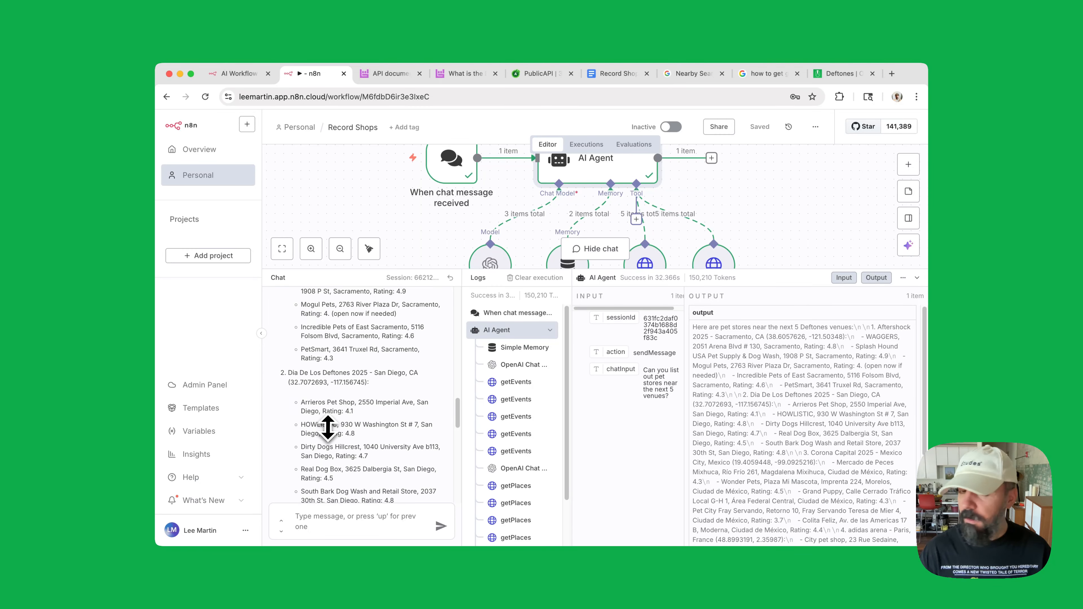
{"action": "scroll", "coordinate": [338, 429], "scroll_direction": "down", "scroll_amount": 6}
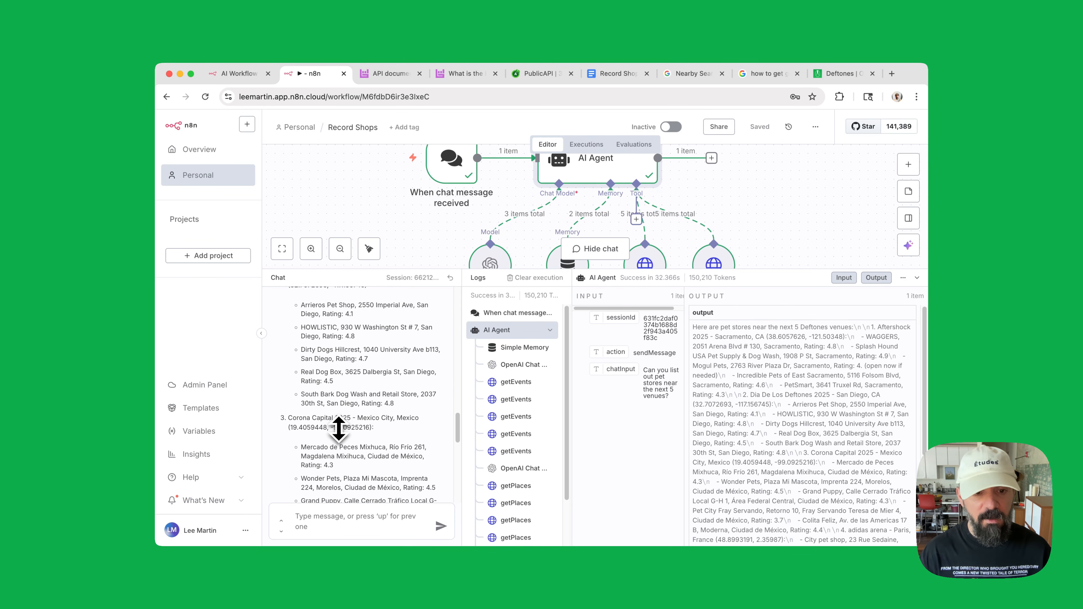
{"action": "scroll", "coordinate": [338, 429], "scroll_direction": "down", "scroll_amount": 1}
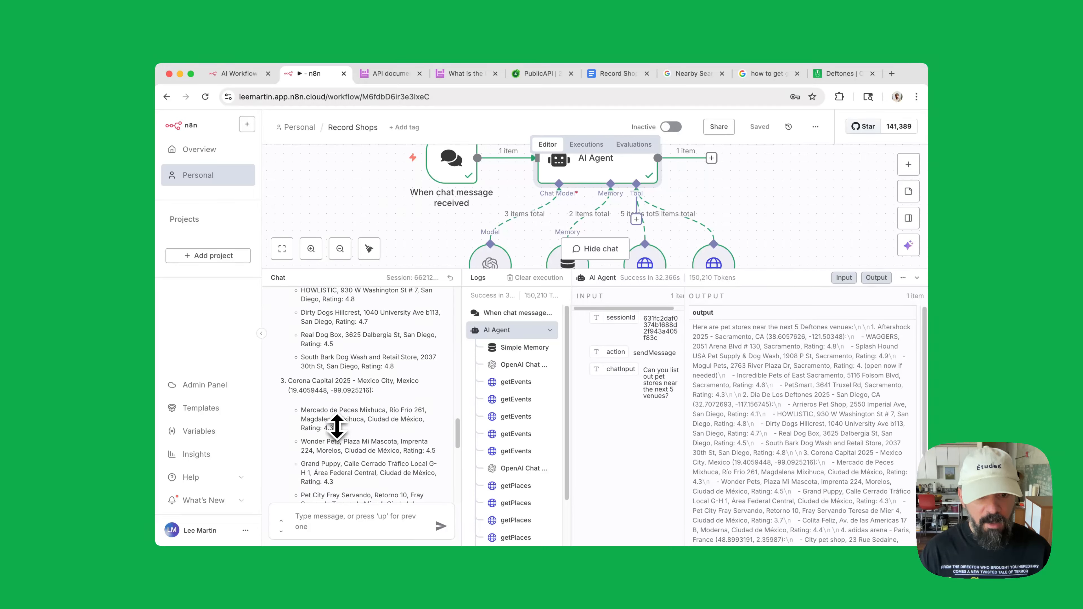
{"action": "scroll", "coordinate": [360, 429], "scroll_direction": "down", "scroll_amount": 1}
{"action": "scroll", "coordinate": [363, 428], "scroll_direction": "down", "scroll_amount": 5}
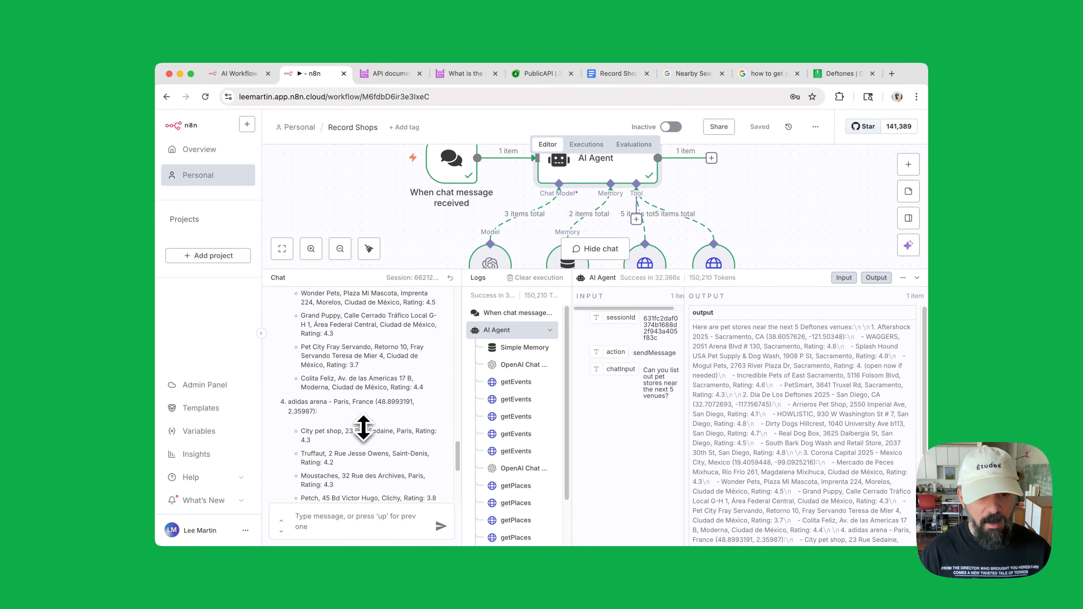
{"action": "scroll", "coordinate": [363, 427], "scroll_direction": "down", "scroll_amount": 2}
{"action": "scroll", "coordinate": [363, 425], "scroll_direction": "down", "scroll_amount": 9}
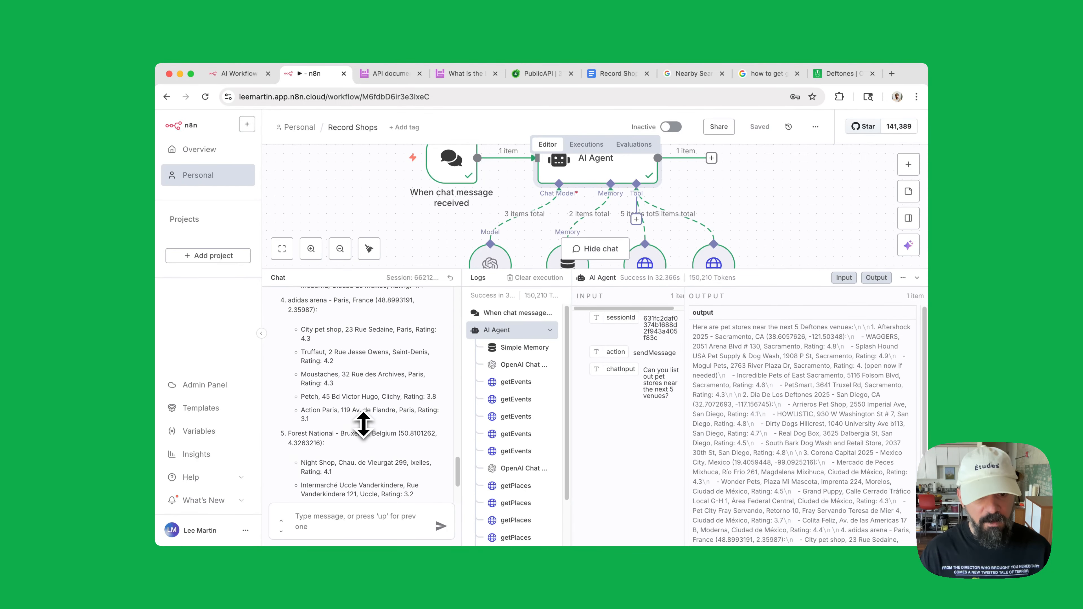
{"action": "scroll", "coordinate": [363, 424], "scroll_direction": "down", "scroll_amount": 1}
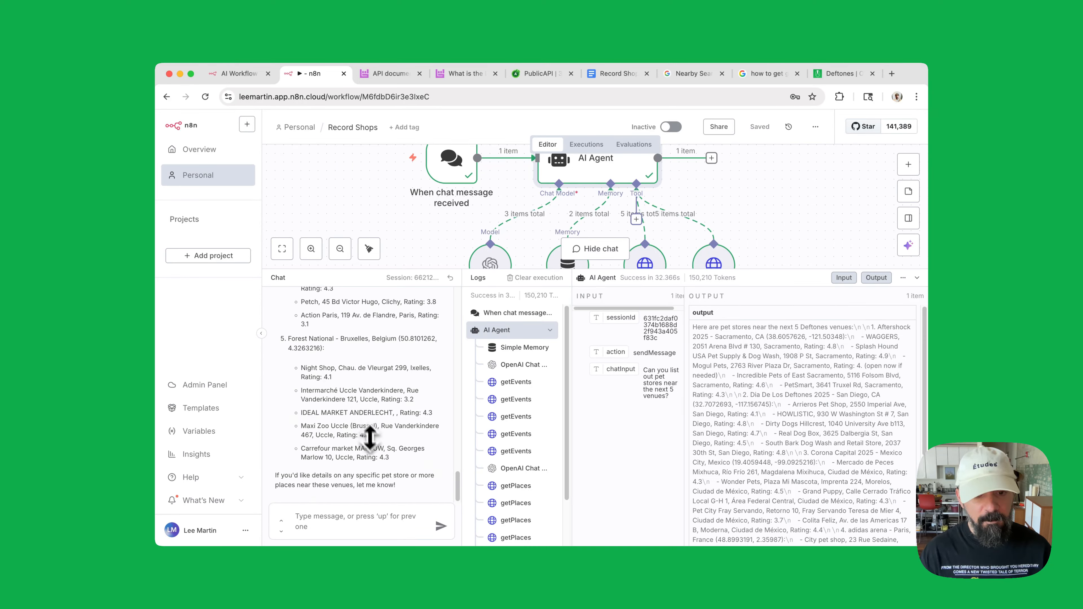
- Send the follow-up chat message "Can you look up a zoo instead?" to the agent
{"action": "left_click", "coordinate": [379, 535]}
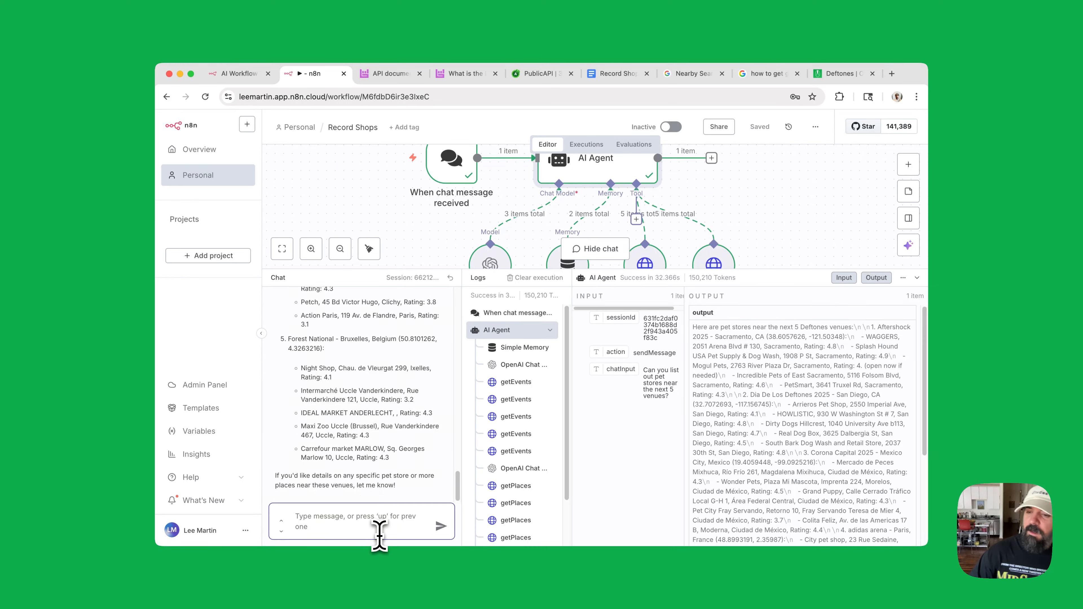
{"action": "type", "text": "Can "}
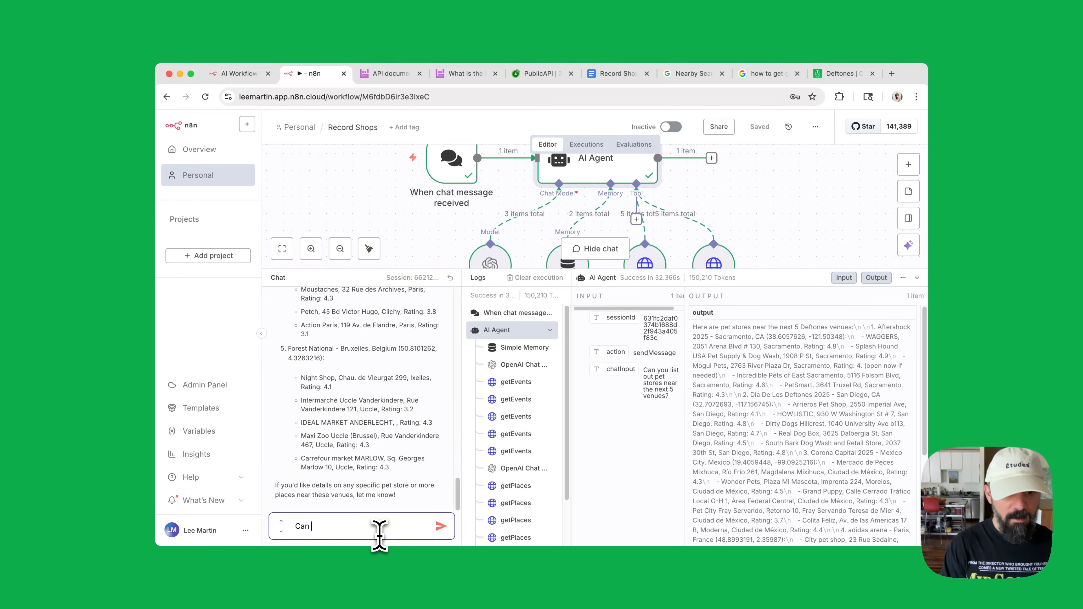
{"action": "type", "text": "you look u"}
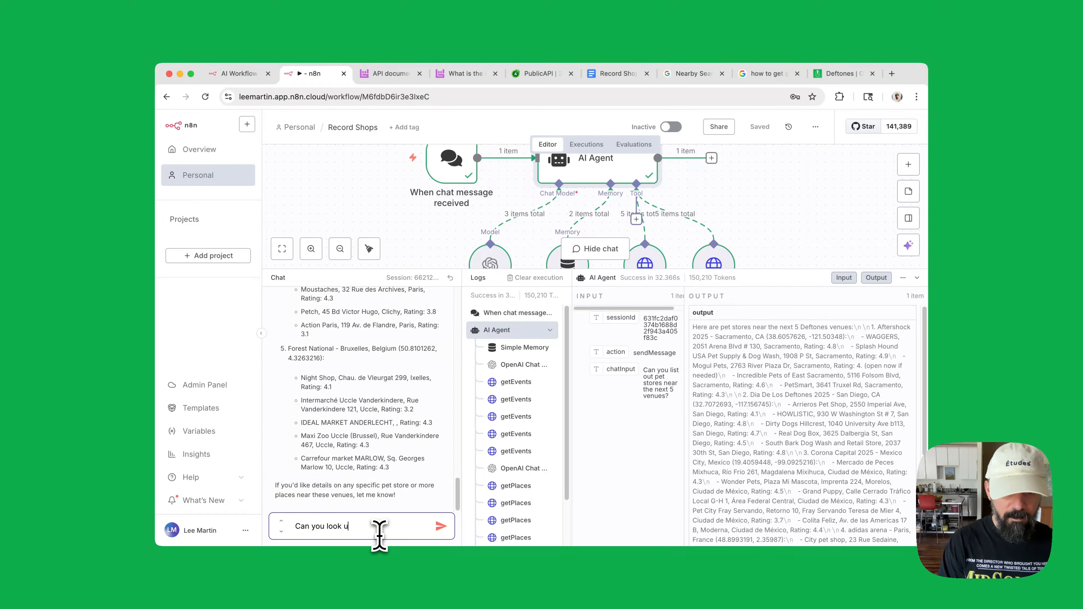
{"action": "type", "text": "p a zo"}
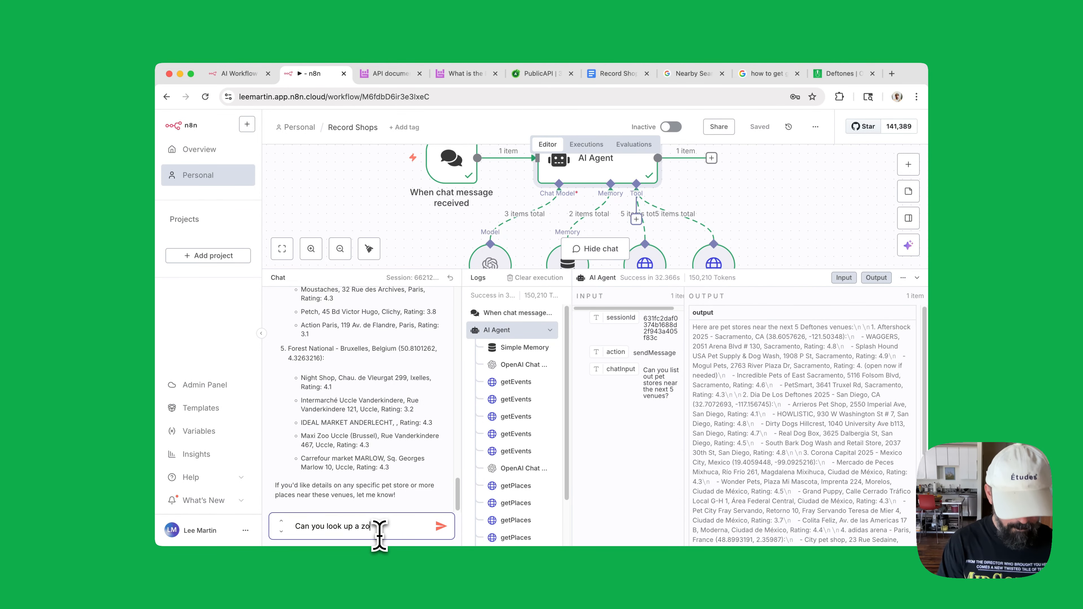
{"action": "type", "text": "o instead?"}
{"action": "key", "text": "Return"}
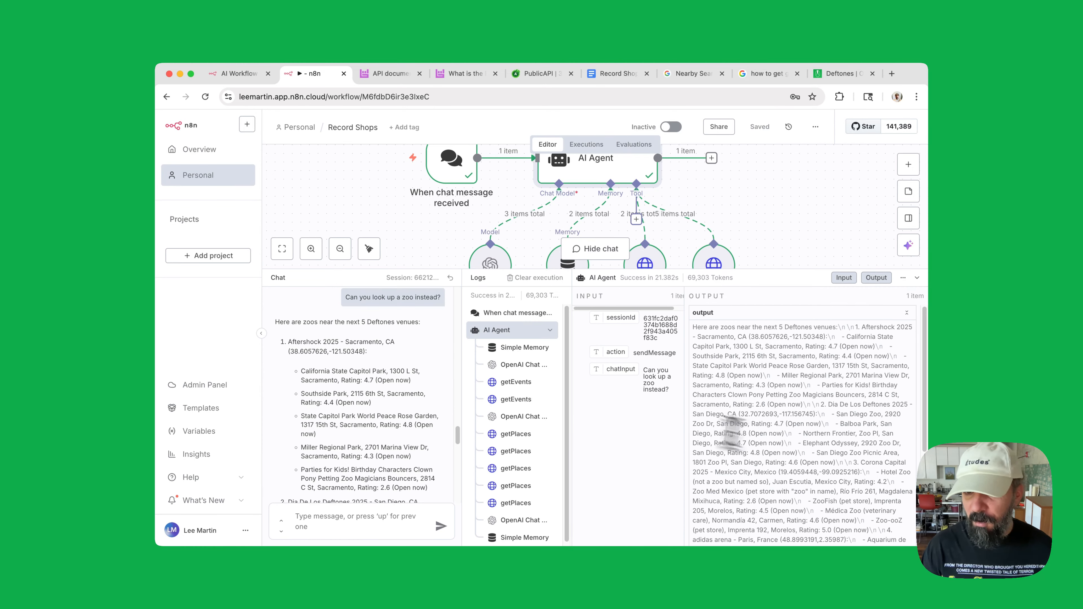
- Read the first part of the agent's zoo reply, then shrink the chat and logs area to show the whole workflow
{"action": "scroll", "coordinate": [358, 417], "scroll_direction": "down", "scroll_amount": 3}
{"action": "scroll", "coordinate": [358, 417], "scroll_direction": "down", "scroll_amount": 3}
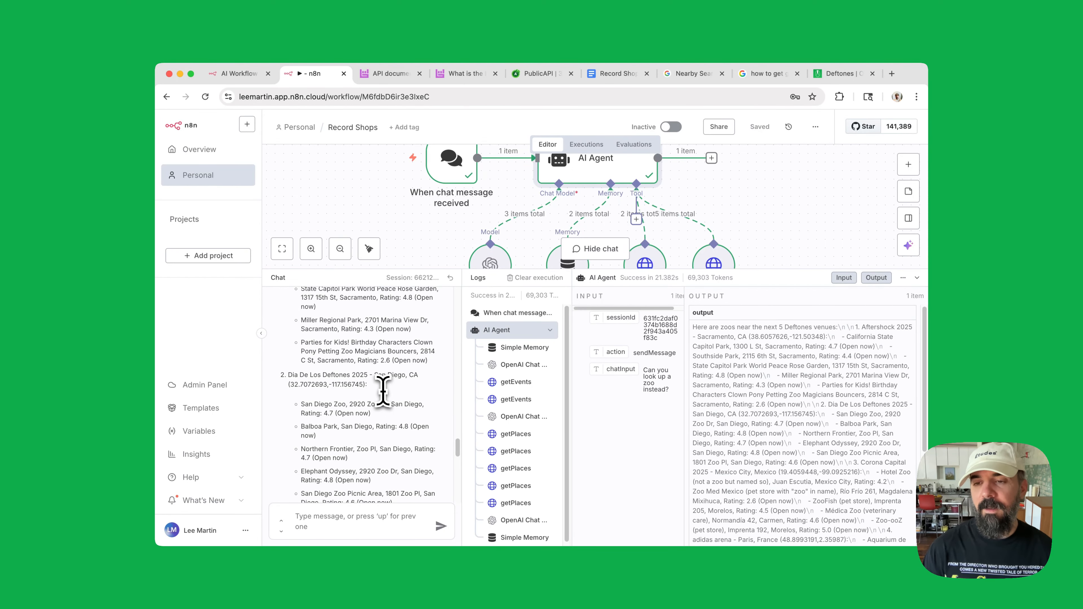
{"action": "left_click_drag", "start_coordinate": [798, 270], "coordinate": [802, 419]}
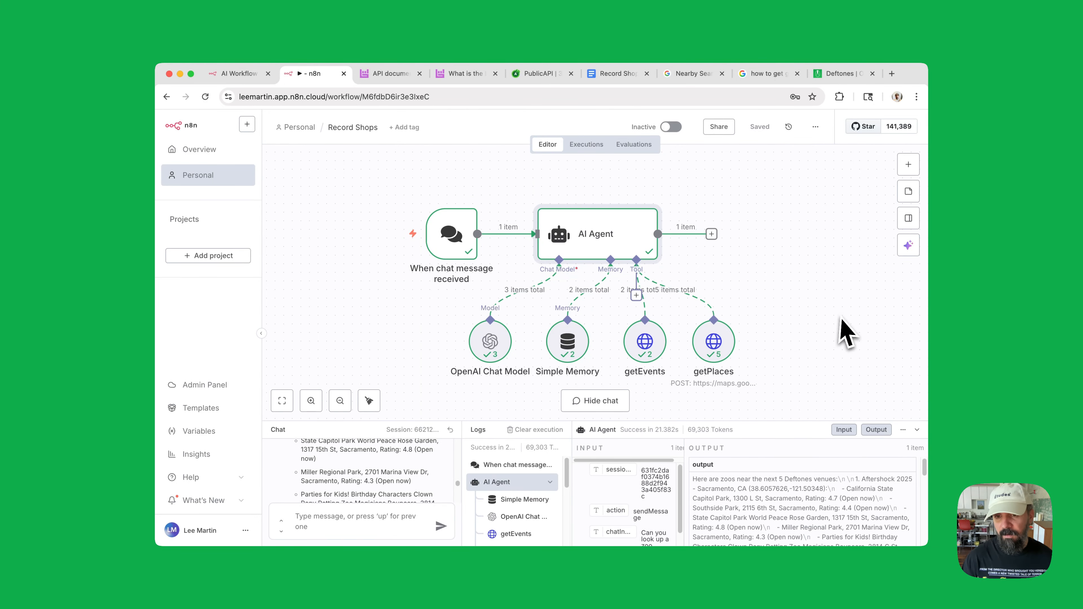